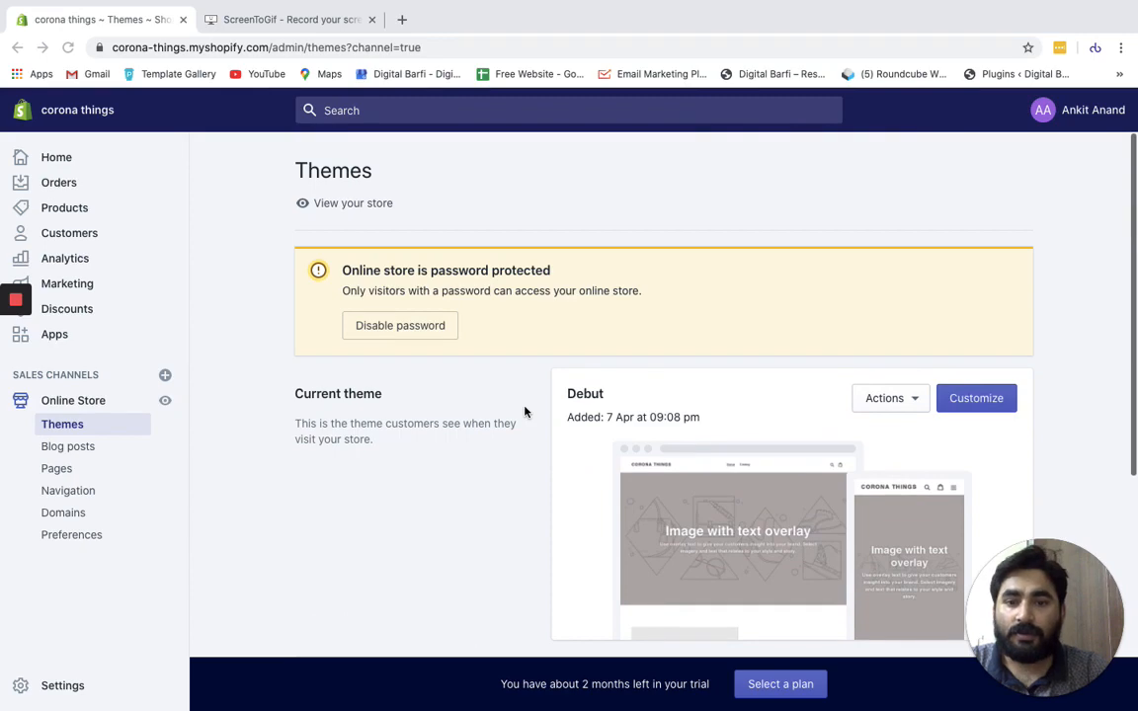
# Step: Preview the current Debut theme's storefront from the Themes page and return to the store admin
pyautogui.scroll(-3, 524, 412)
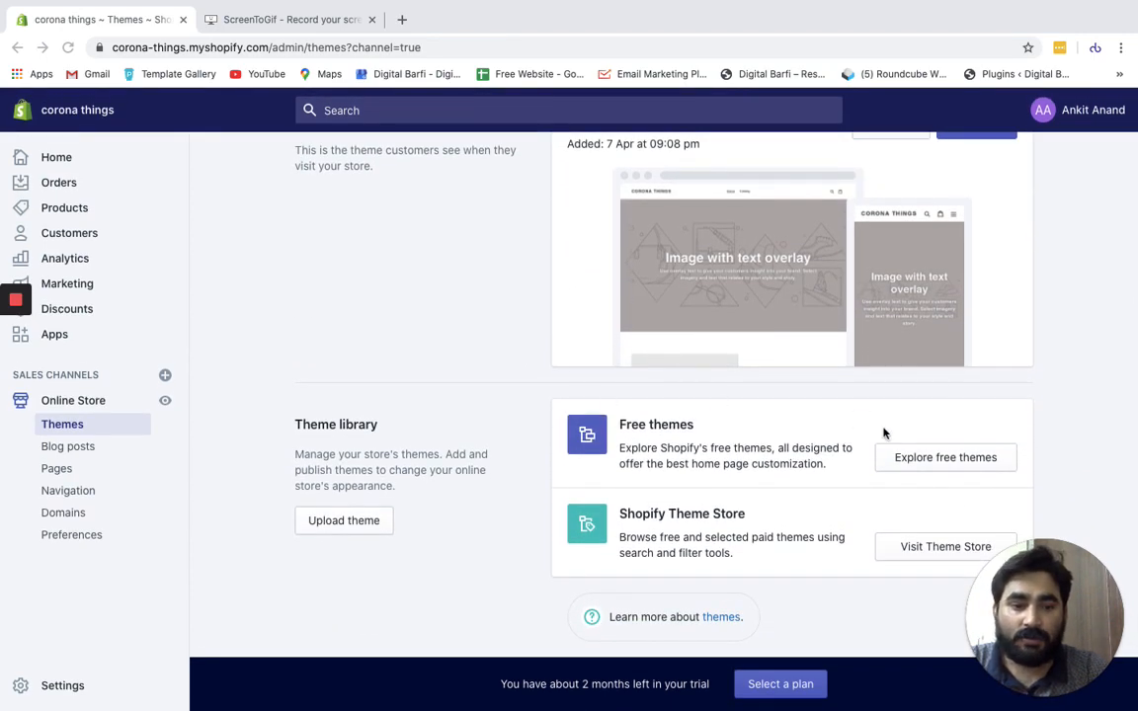
pyautogui.scroll(2, 732, 387)
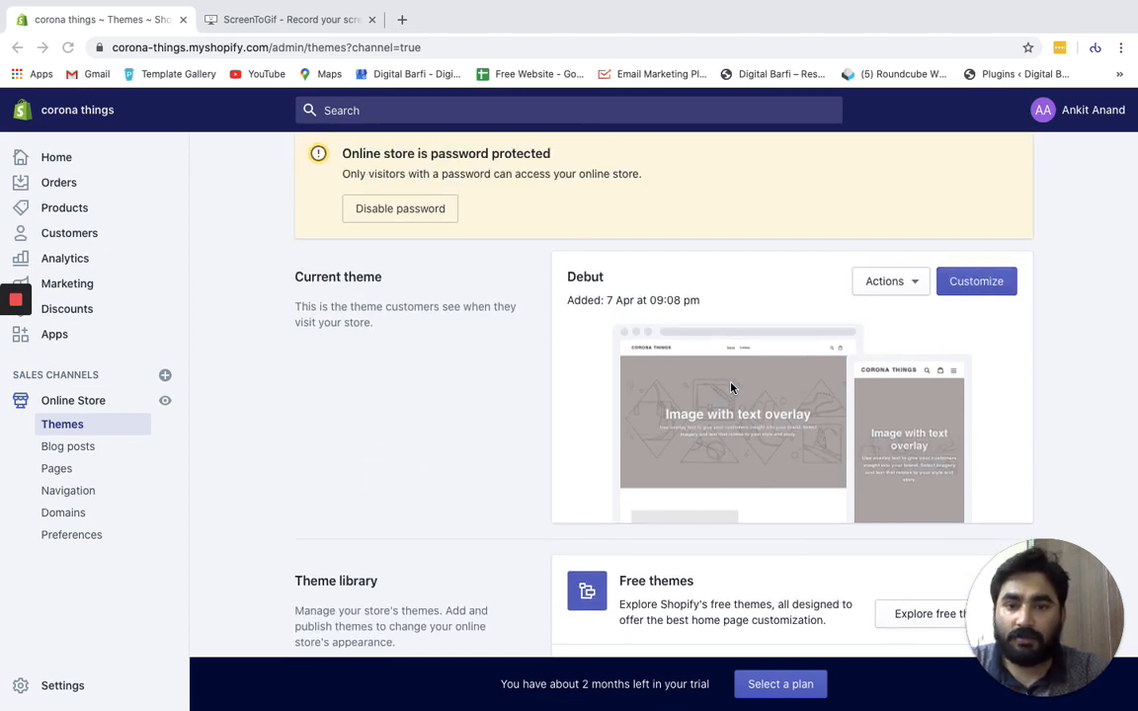
pyautogui.click(904, 283)
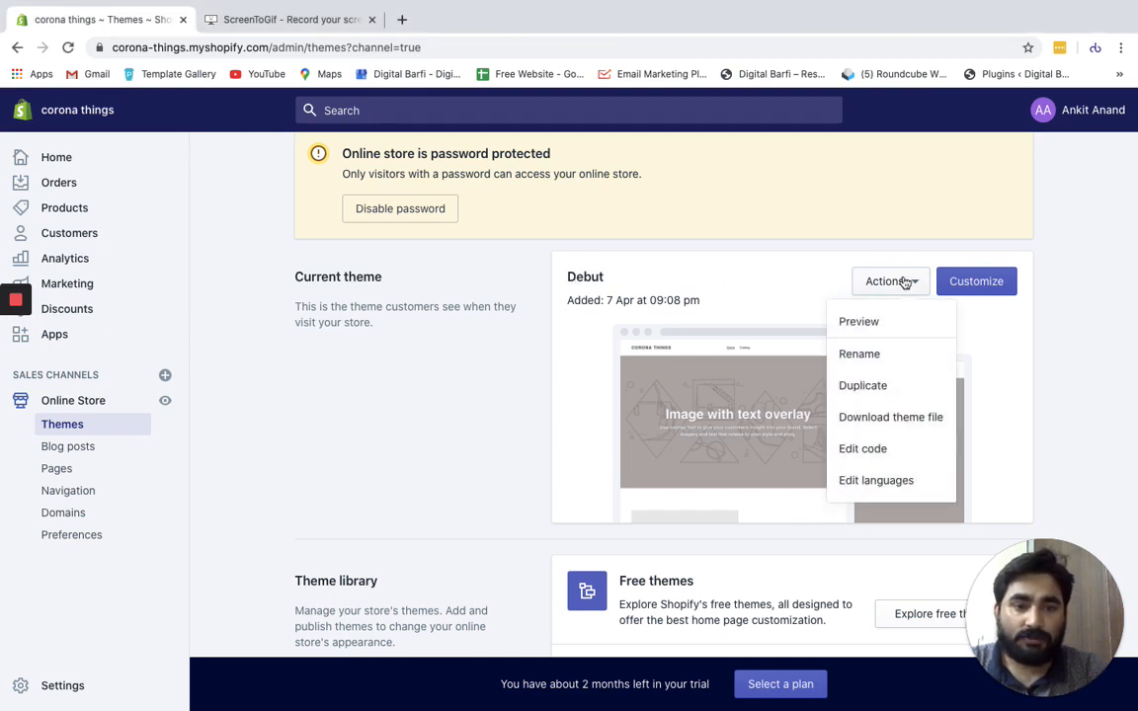
pyautogui.click(857, 324)
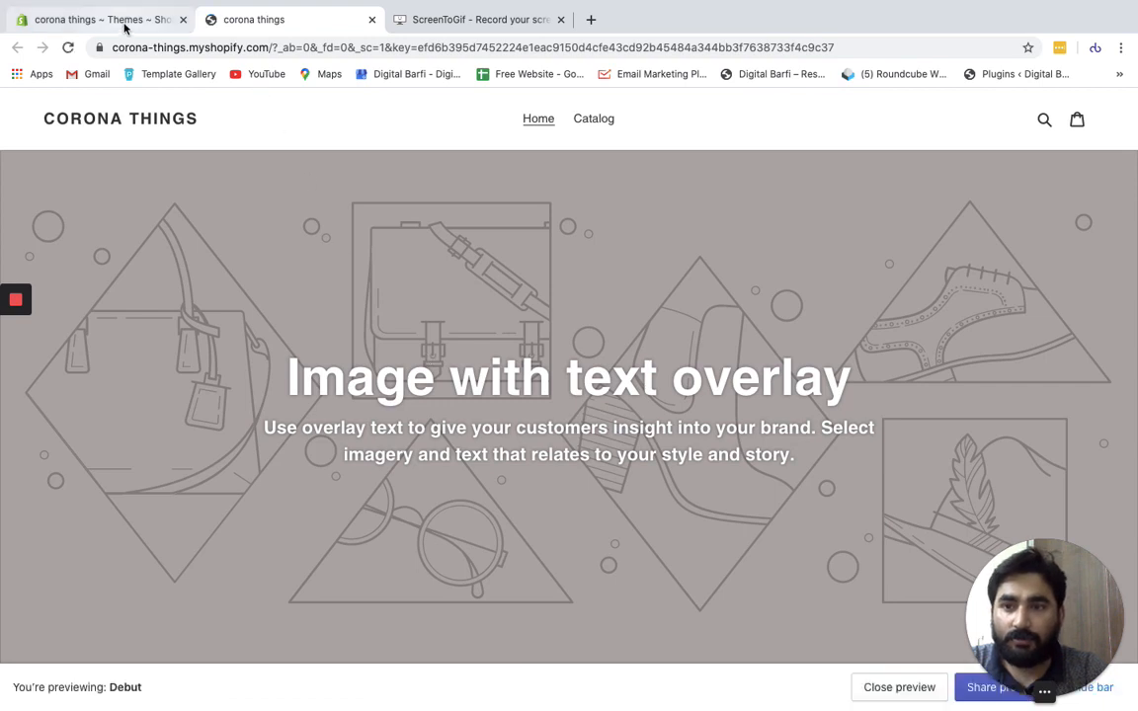
pyautogui.click(124, 26)
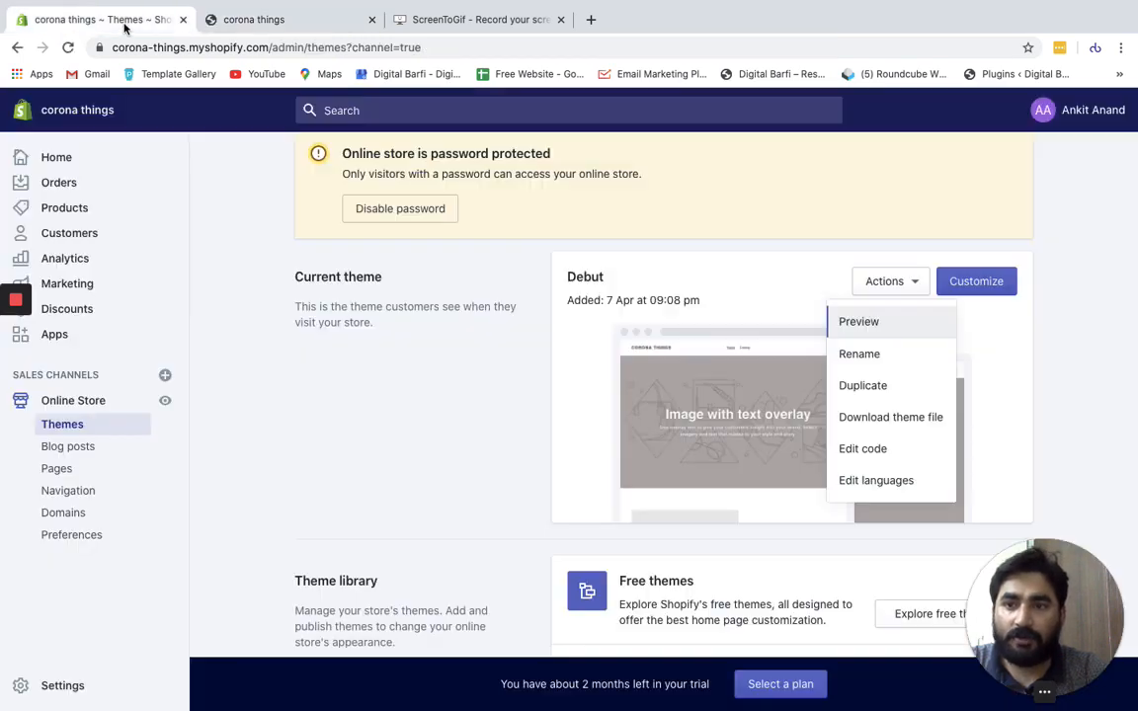
# Step: Open the Debut theme for customization and quit WhatsApp
pyautogui.click(982, 281)
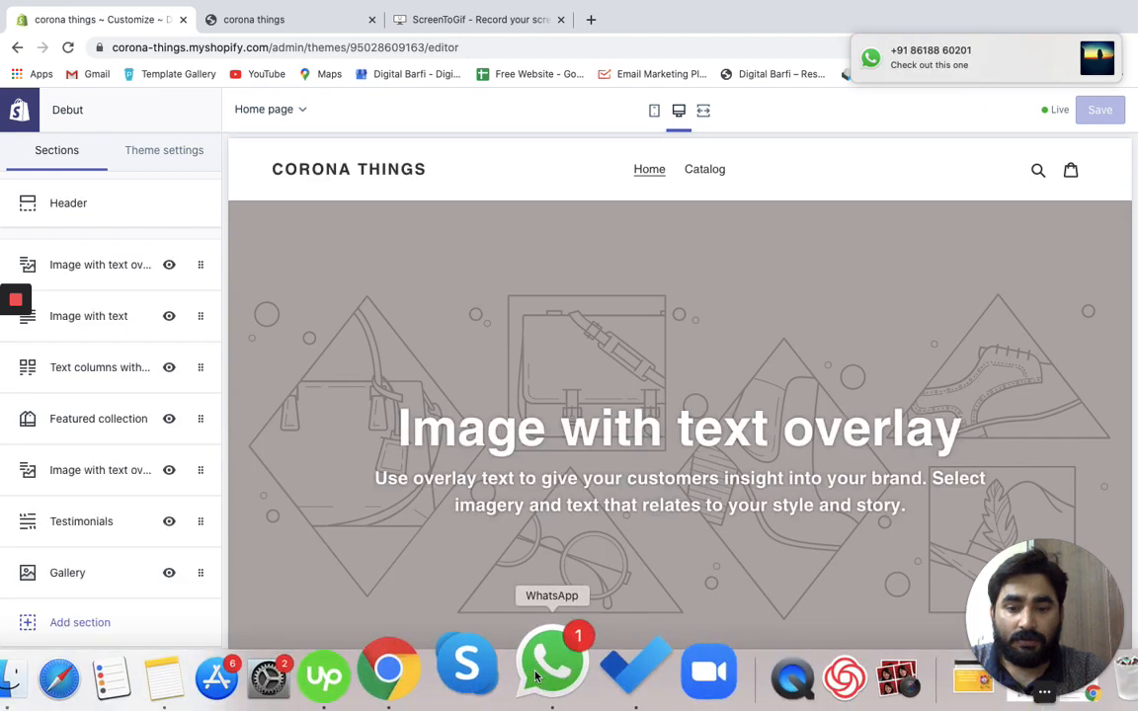
pyautogui.rightClick(551, 671)
pyautogui.click(549, 585)
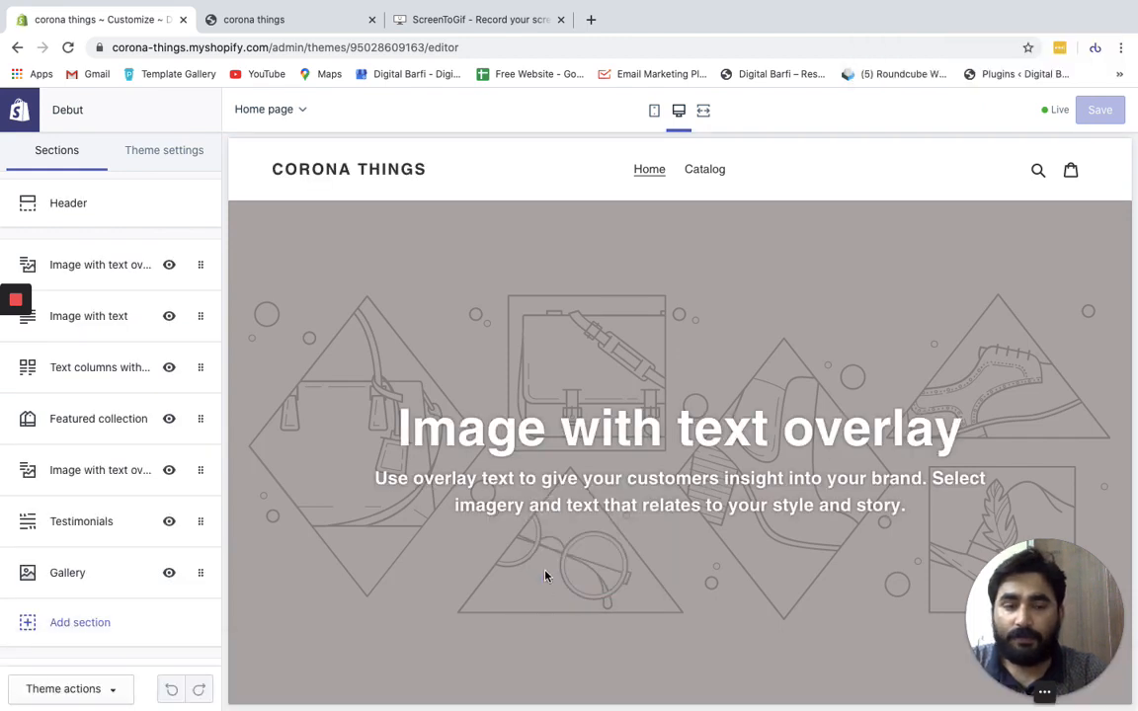
# Step: Examine the theme's color settings, including the sale price color, and return to the theme settings overview
pyautogui.click(158, 150)
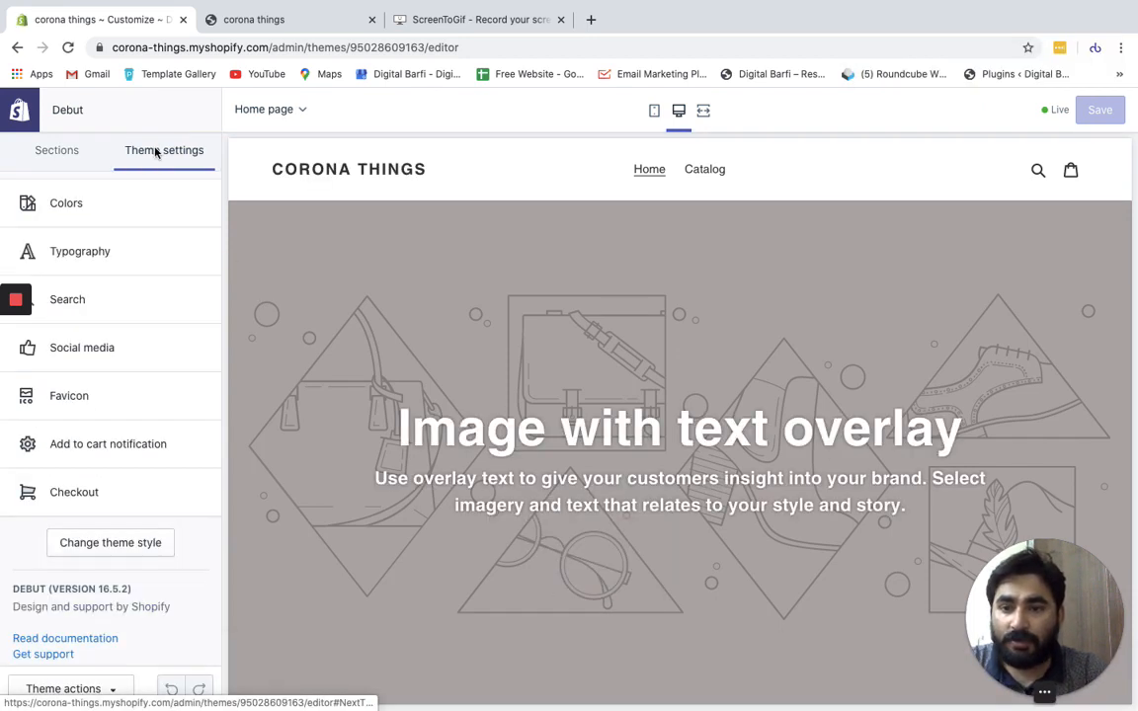
pyautogui.click(114, 203)
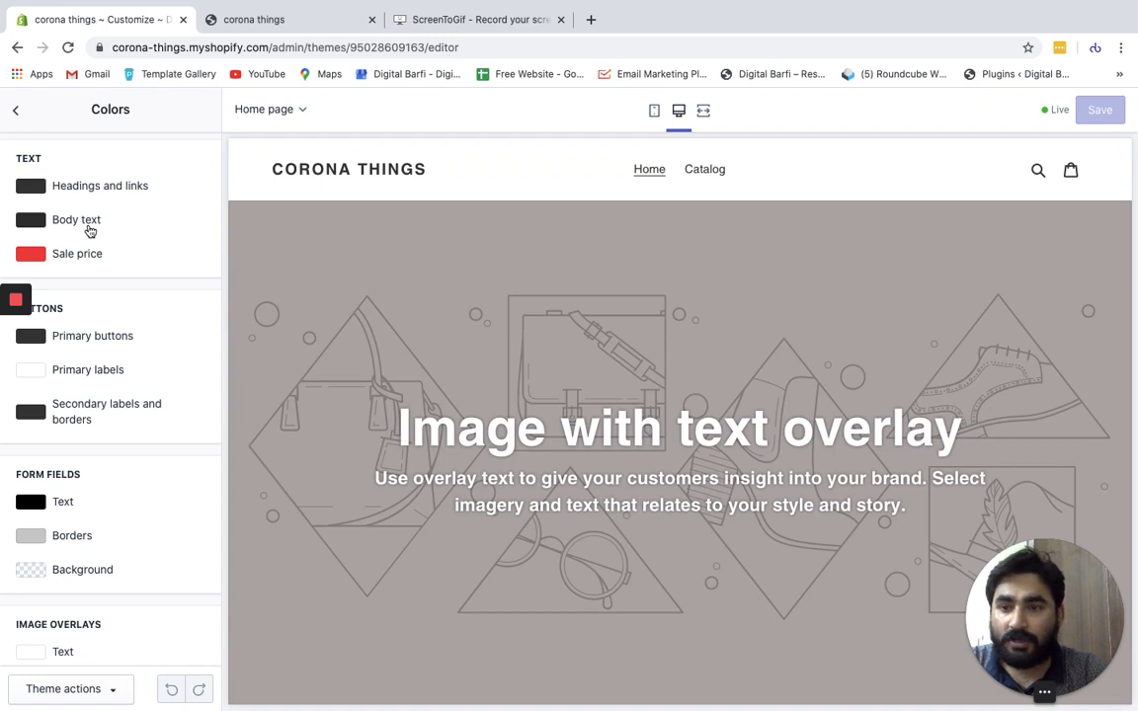
pyautogui.click(84, 263)
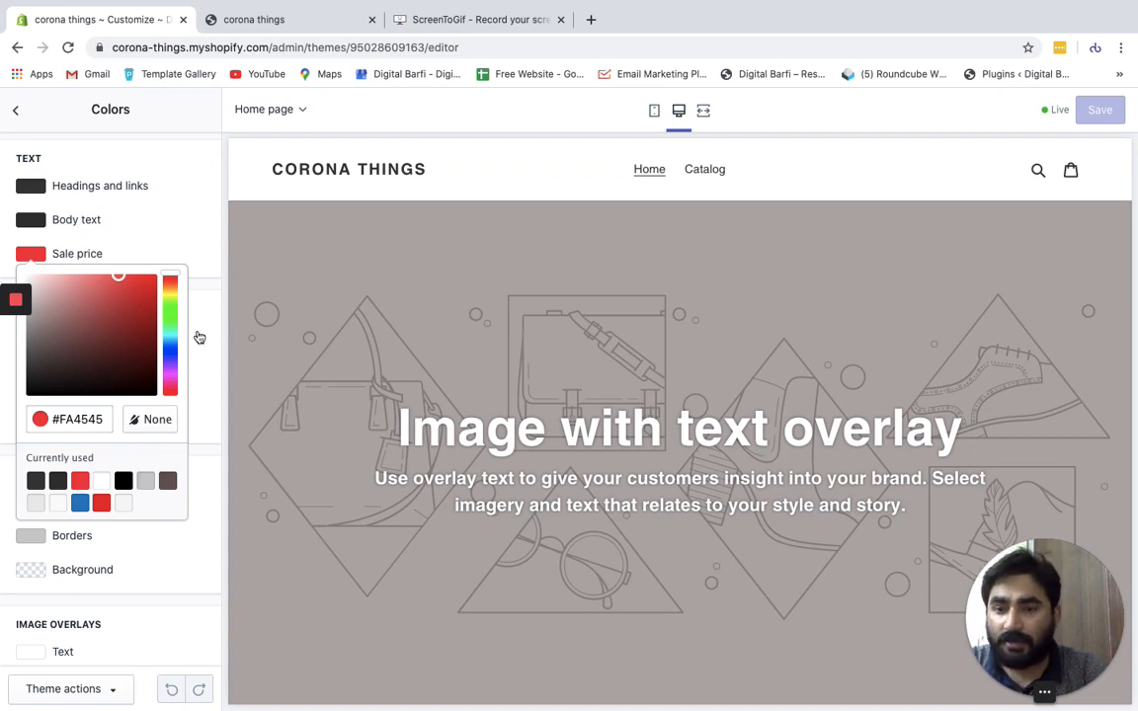
pyautogui.click(196, 247)
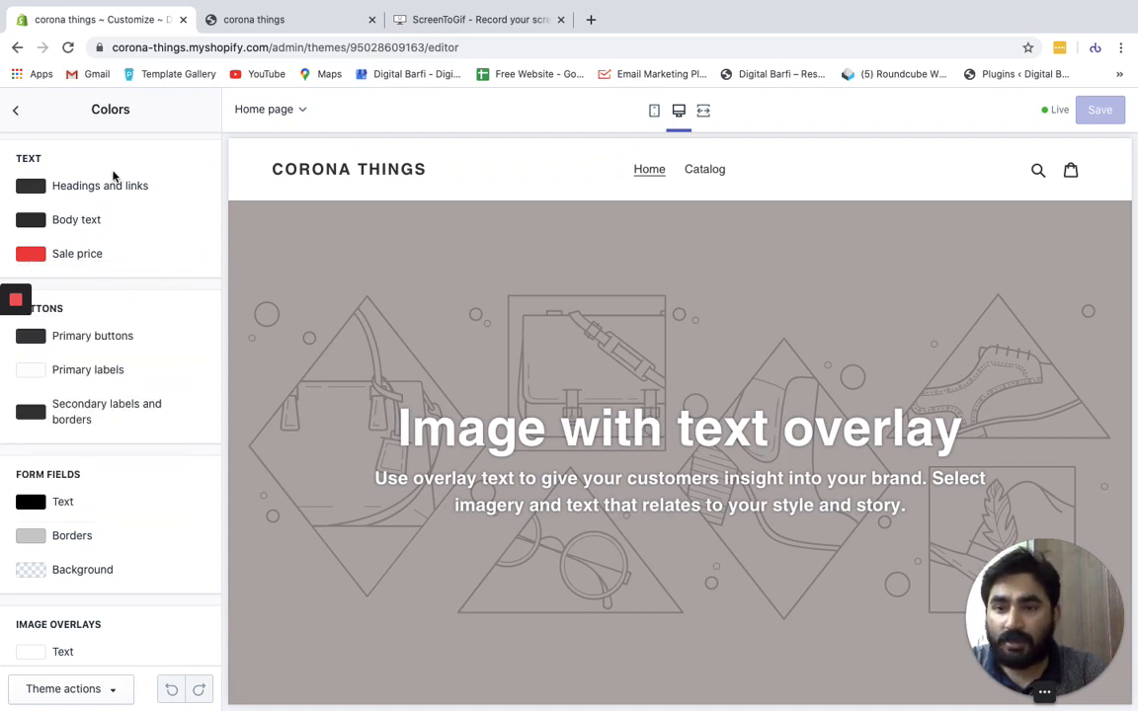
pyautogui.click(15, 115)
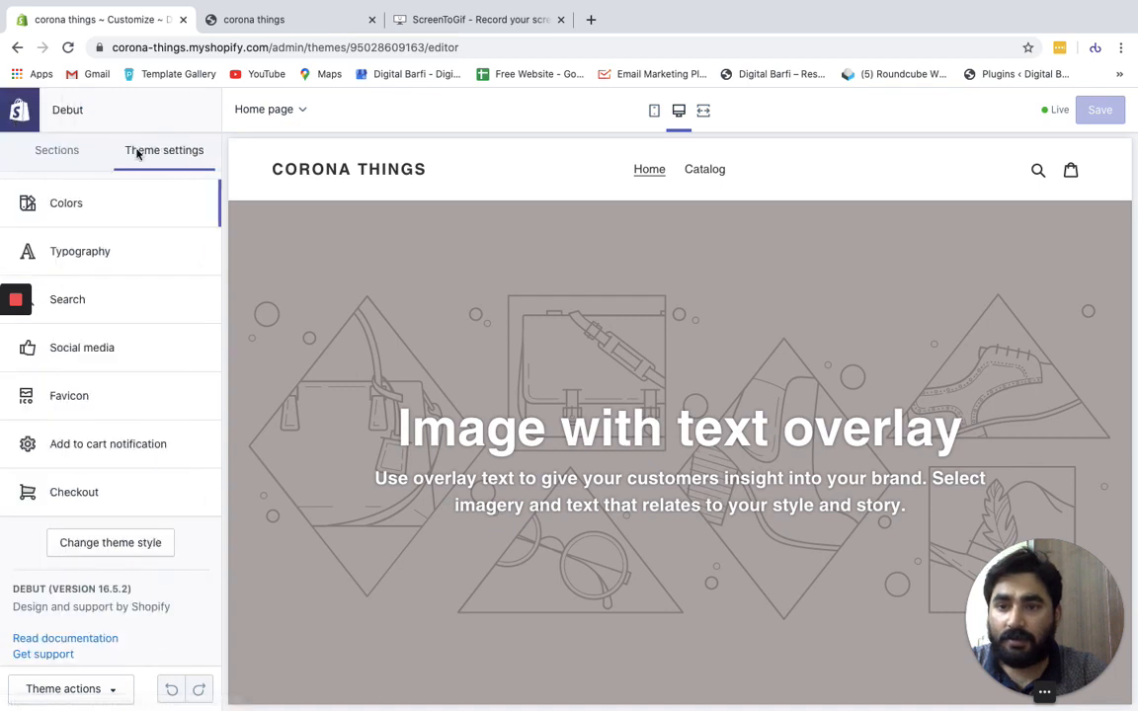
# Step: Open the font selection for headings and buttons in the theme's typography settings
pyautogui.click(144, 257)
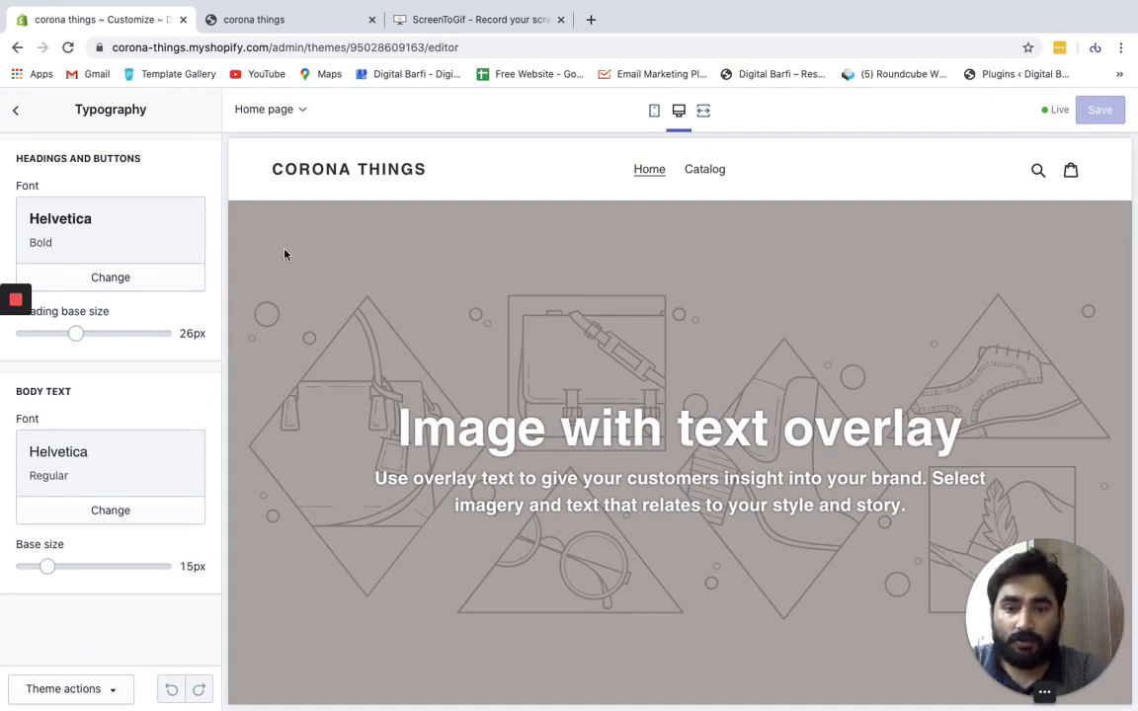
pyautogui.tripleClick(491, 447)
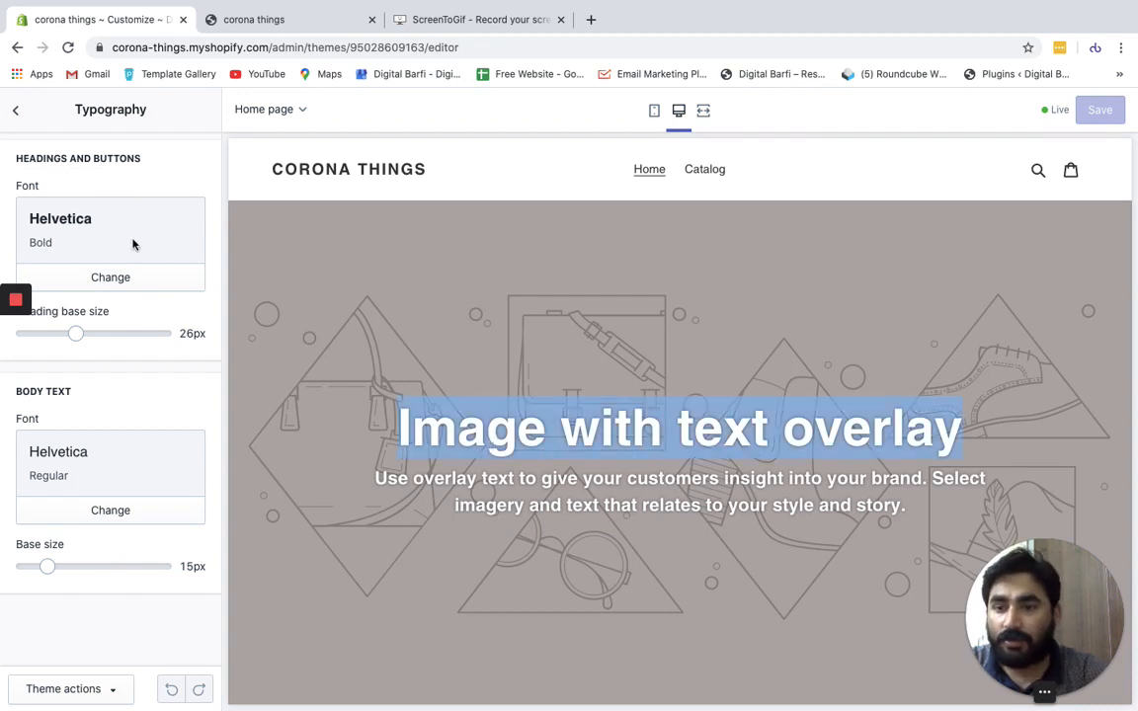
pyautogui.click(118, 278)
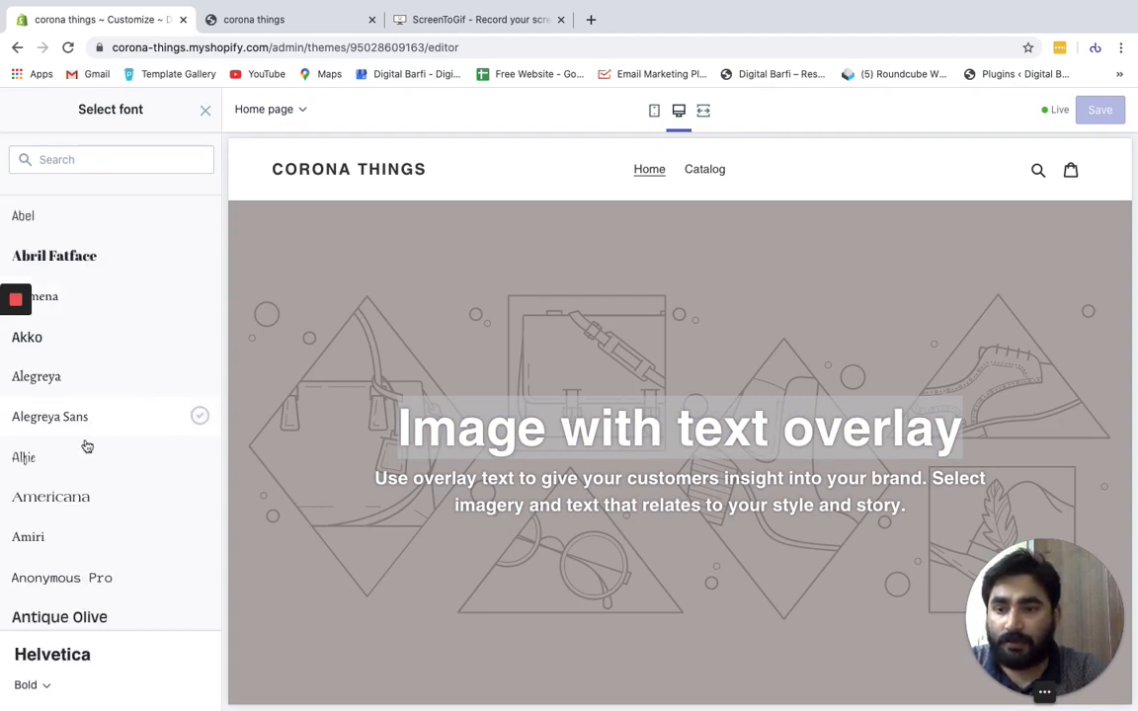
# Step: Try Americana as the font for headings and buttons and browse the other available fonts
pyautogui.click(70, 504)
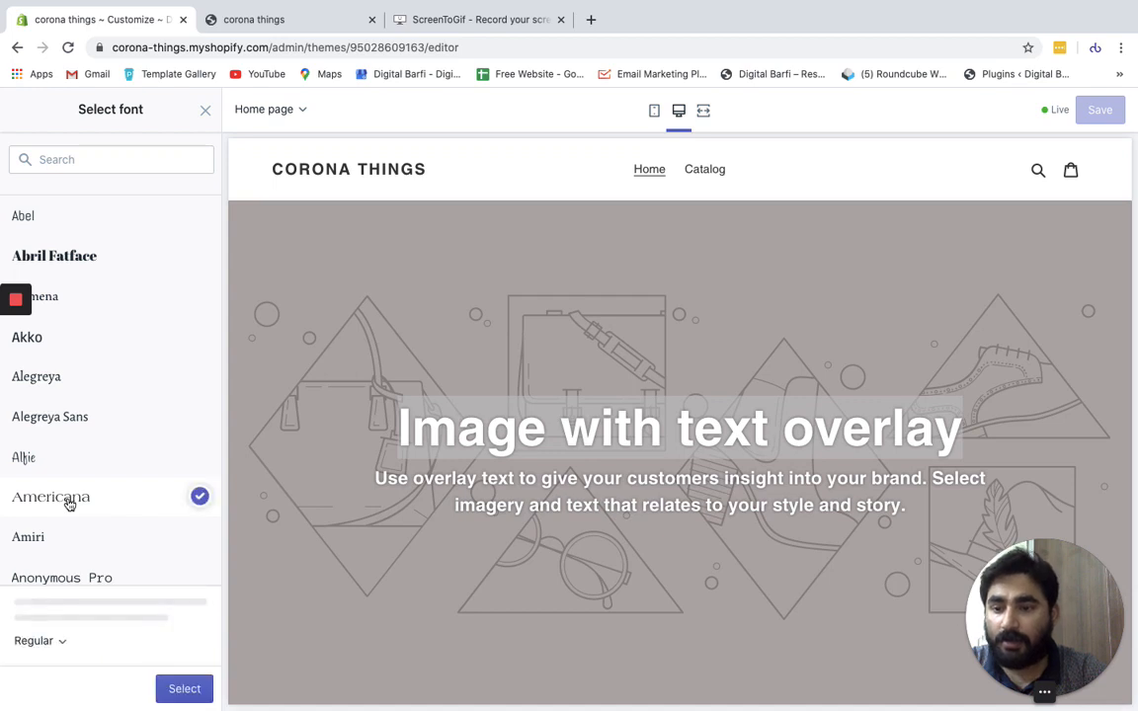
pyautogui.scroll(-1, 72, 580)
pyautogui.scroll(-2, 72, 580)
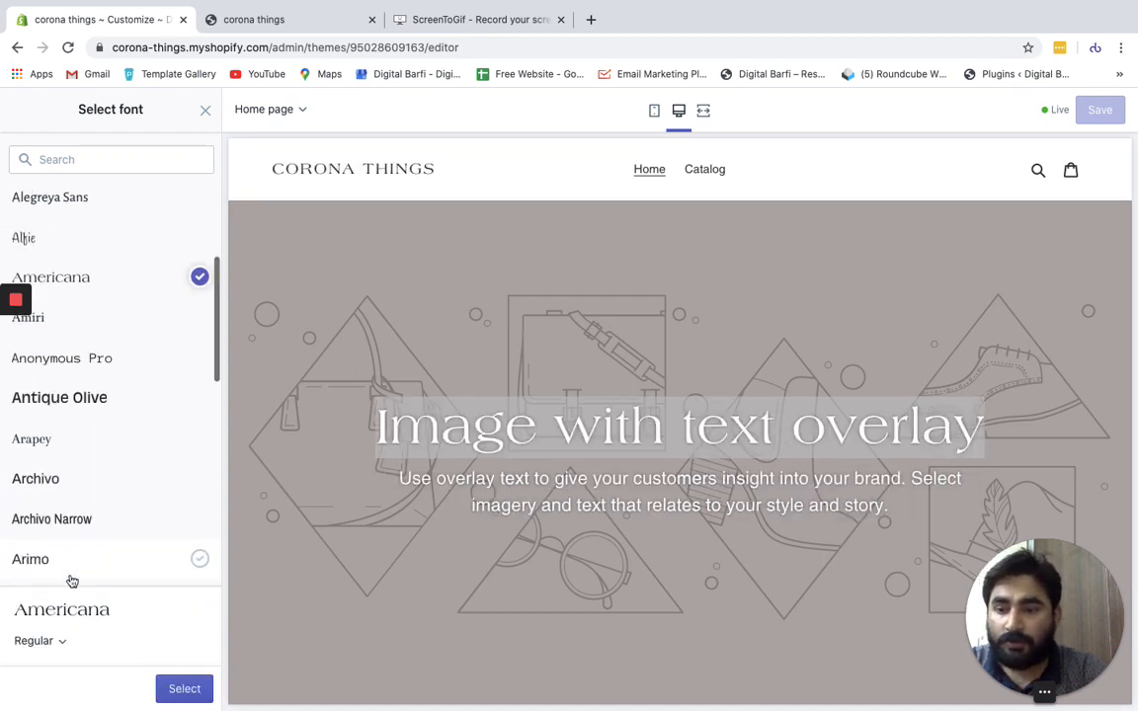
pyautogui.scroll(-1, 71, 525)
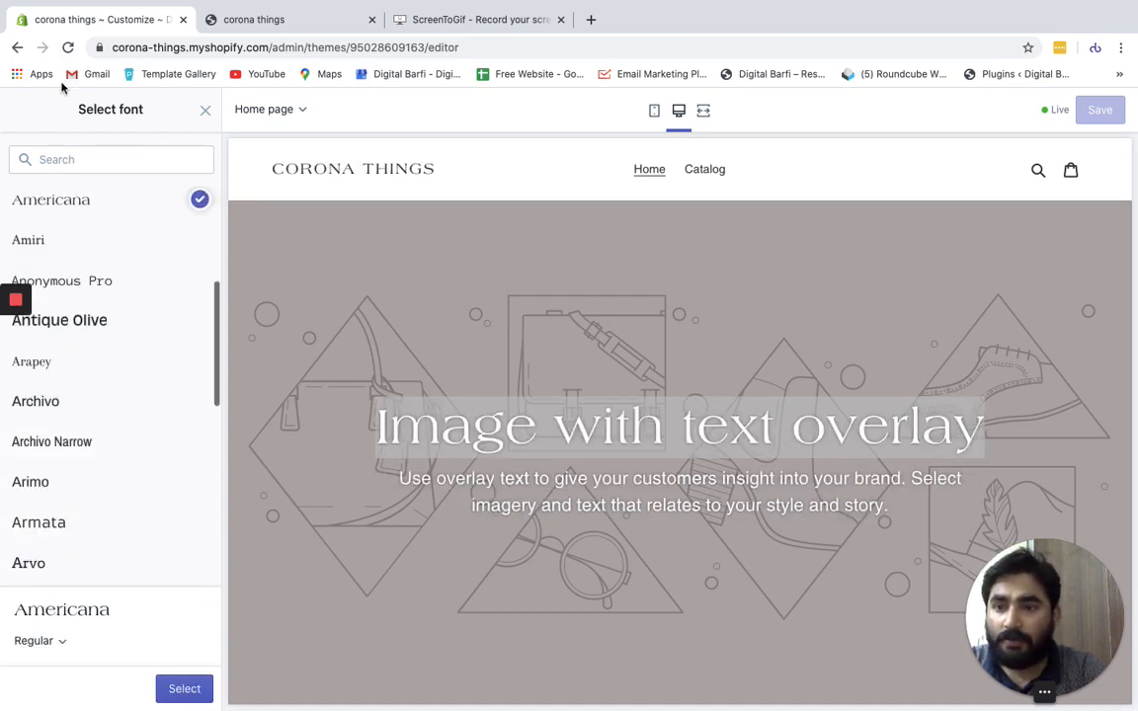
# Step: Search the fonts for "roboto", apply Roboto Condensed to headings and buttons, and save the theme
pyautogui.click(67, 159)
pyautogui.write('ron')
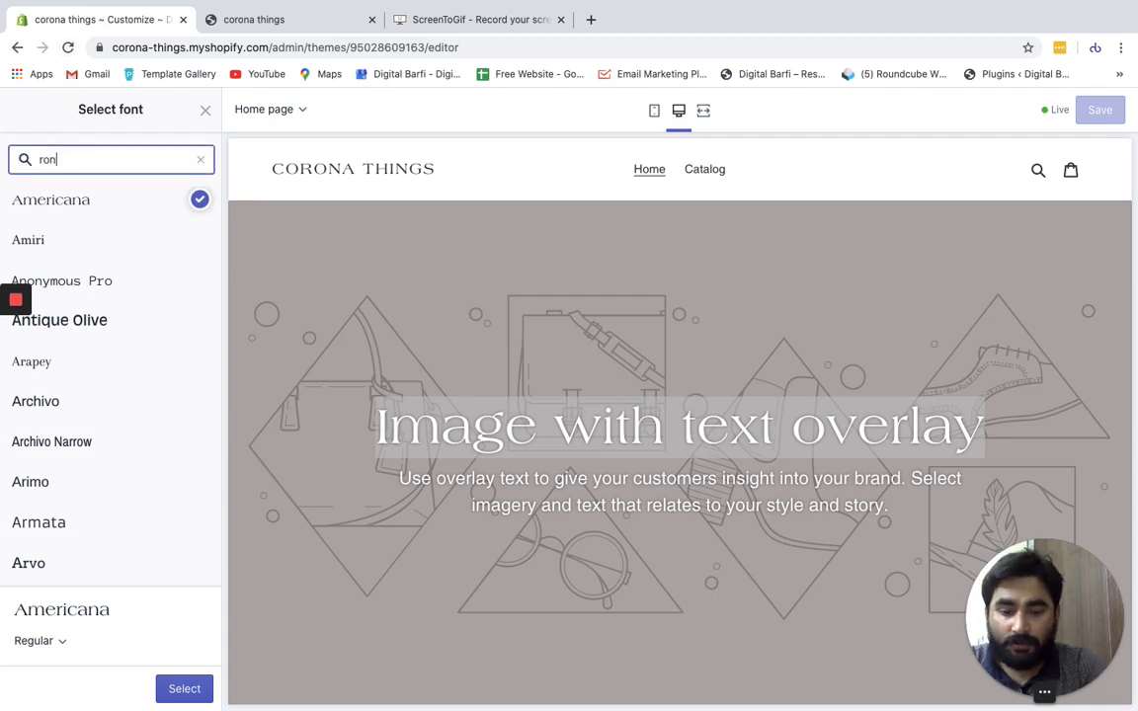
pyautogui.press('BackSpace')
pyautogui.write('boto')
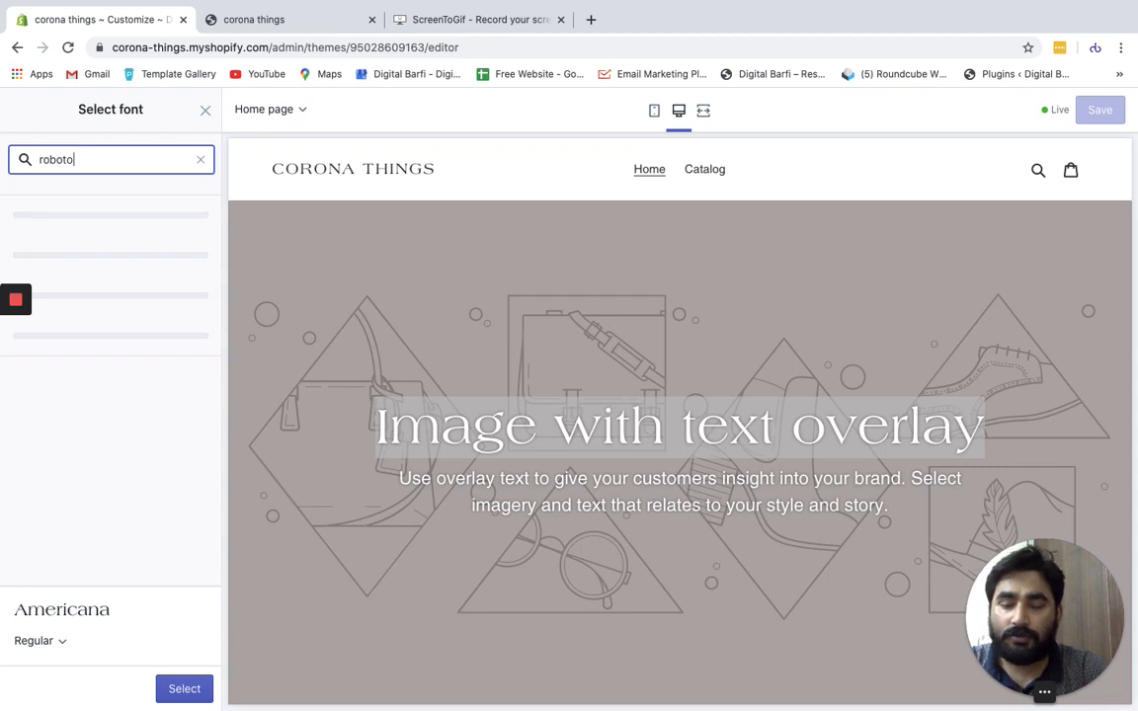
pyautogui.click(71, 218)
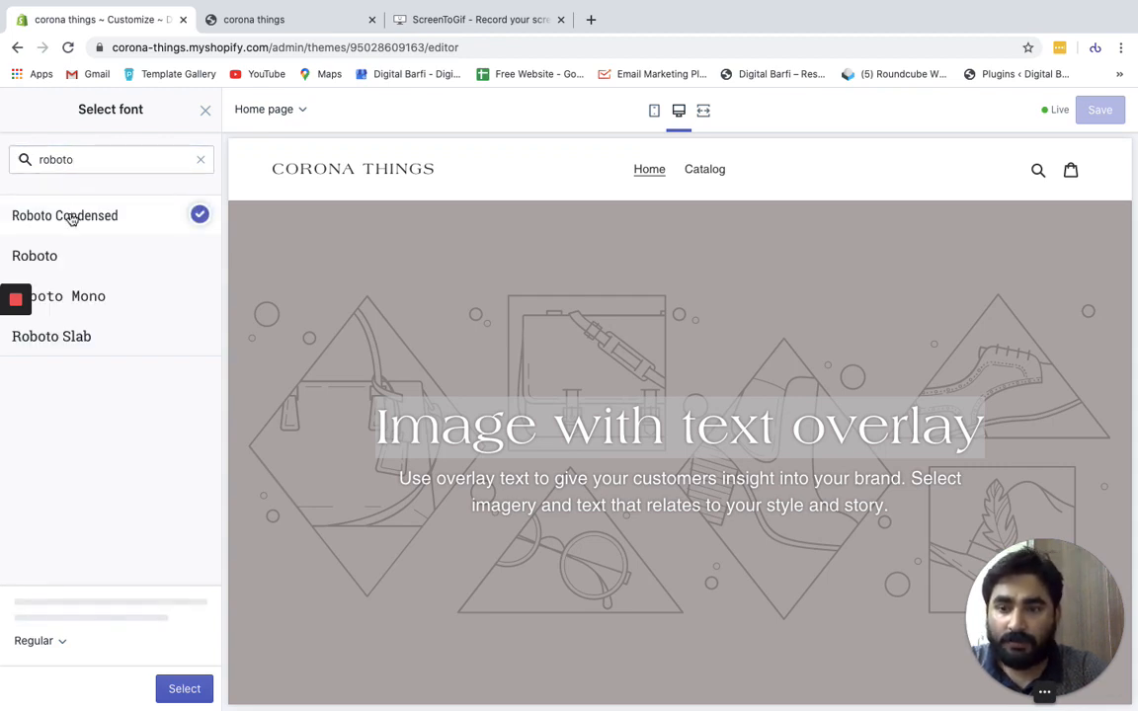
pyautogui.click(184, 689)
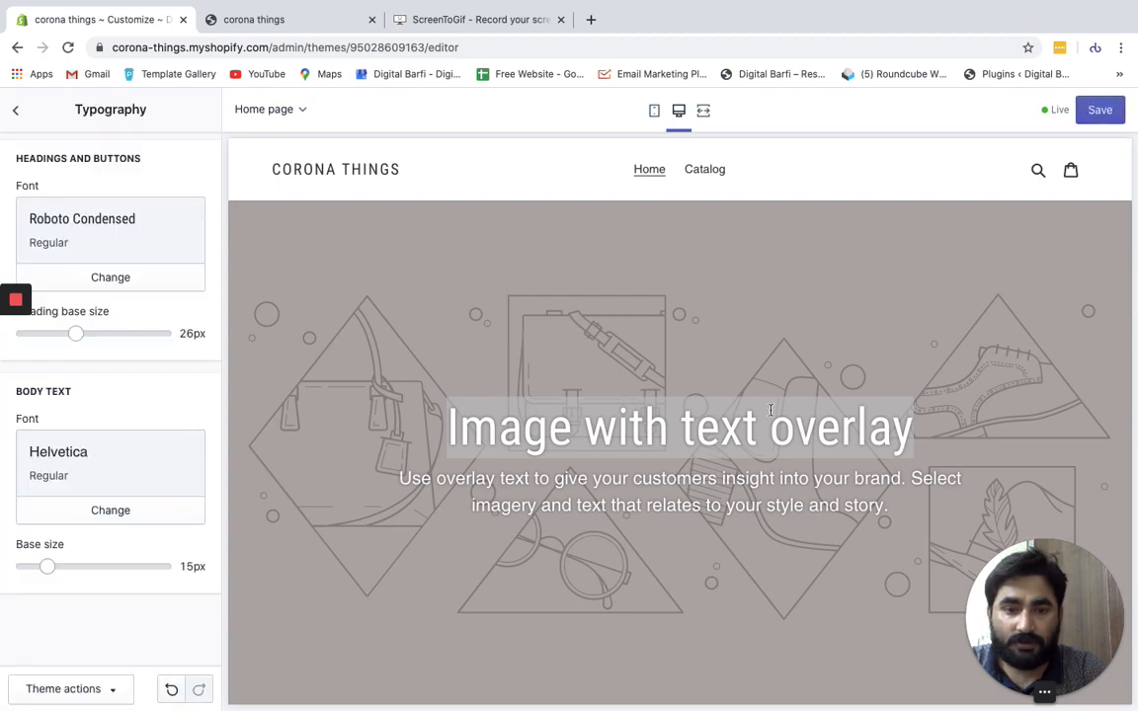
pyautogui.tripleClick(634, 422)
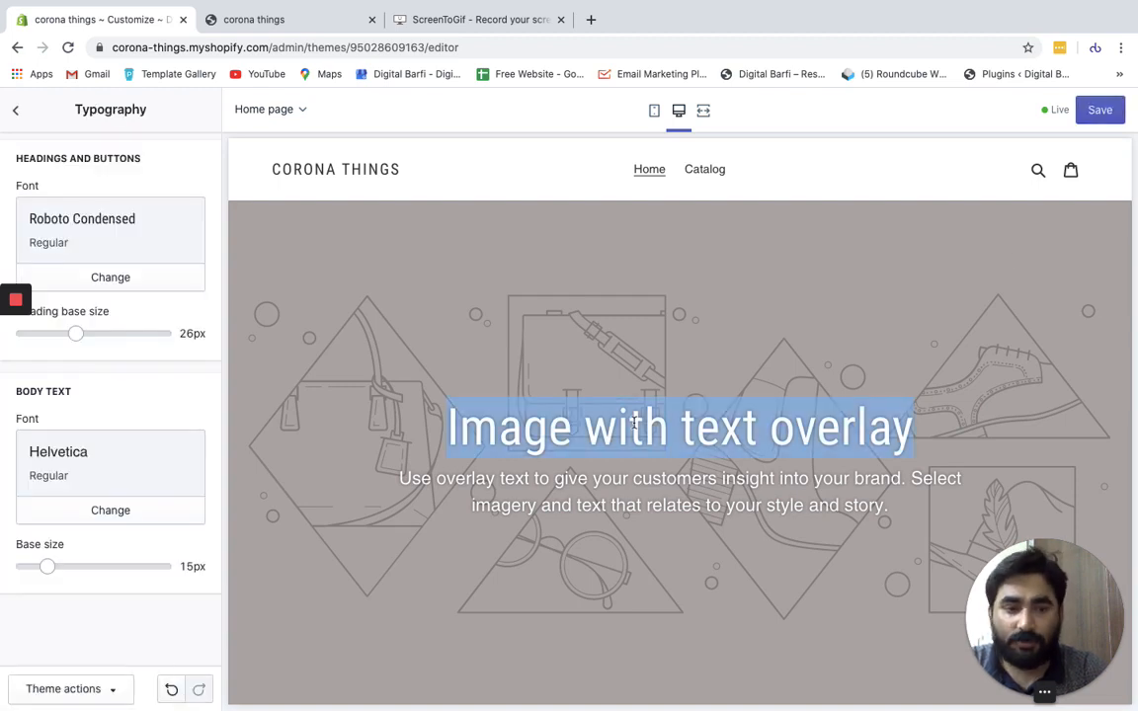
pyautogui.click(207, 169)
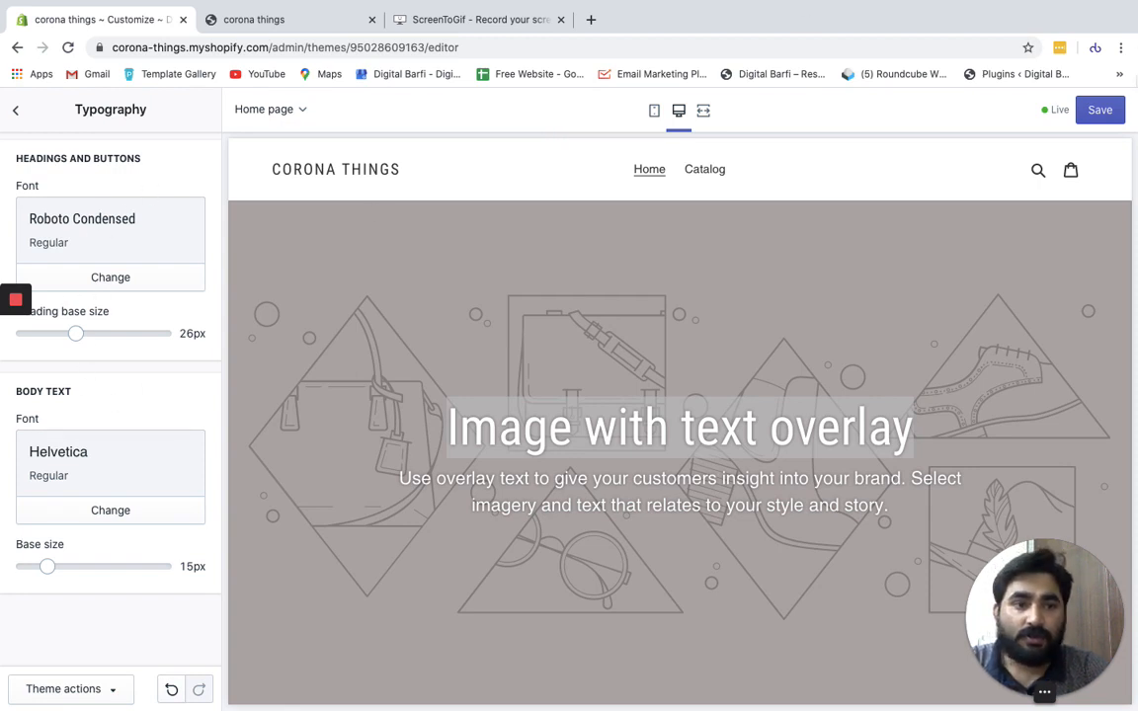
pyautogui.click(1102, 111)
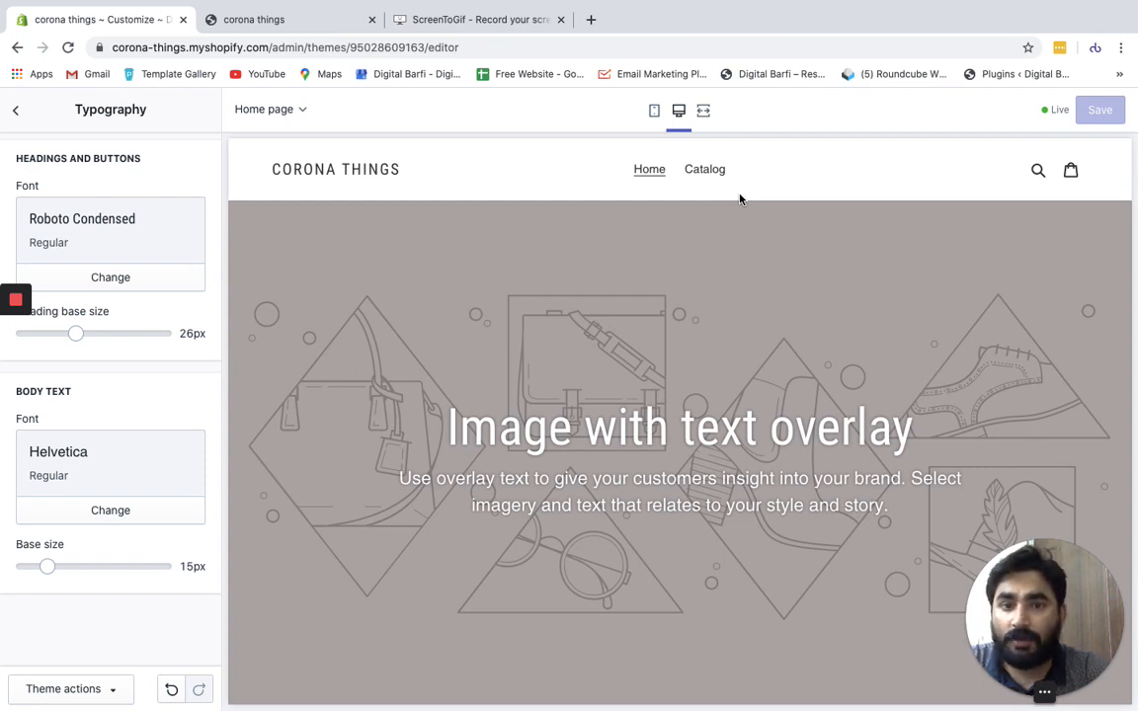
# Step: Examine the home page in the mobile and desktop previews, ending in the desktop preview
pyautogui.click(653, 110)
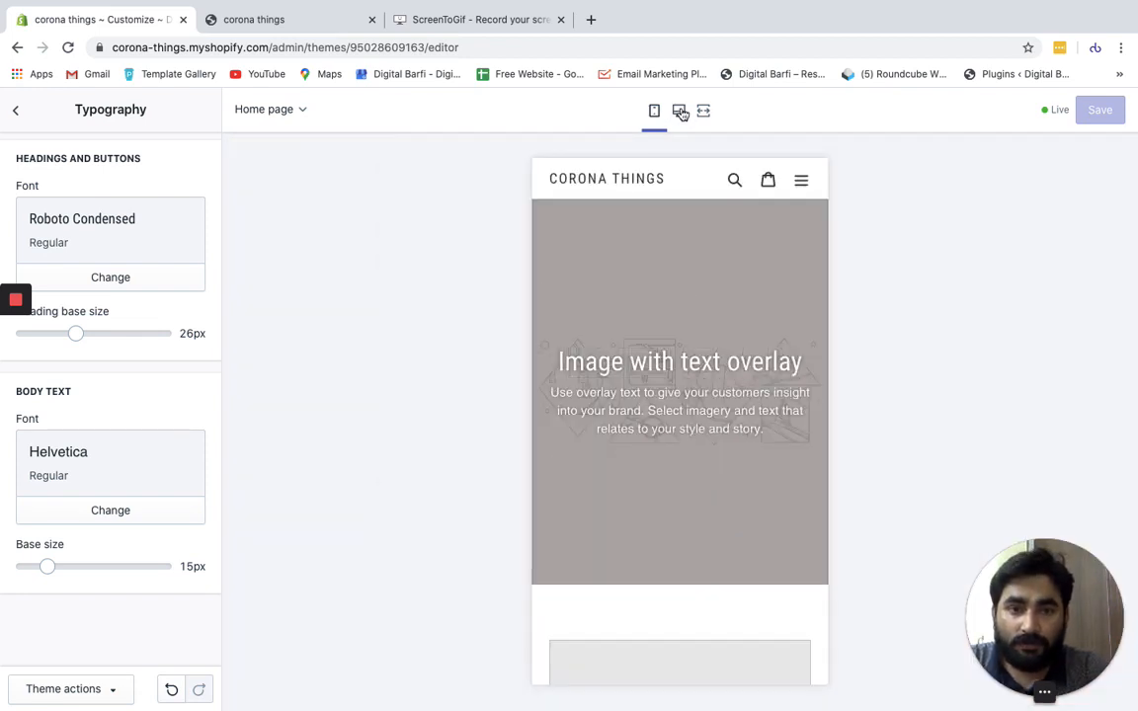
pyautogui.click(680, 110)
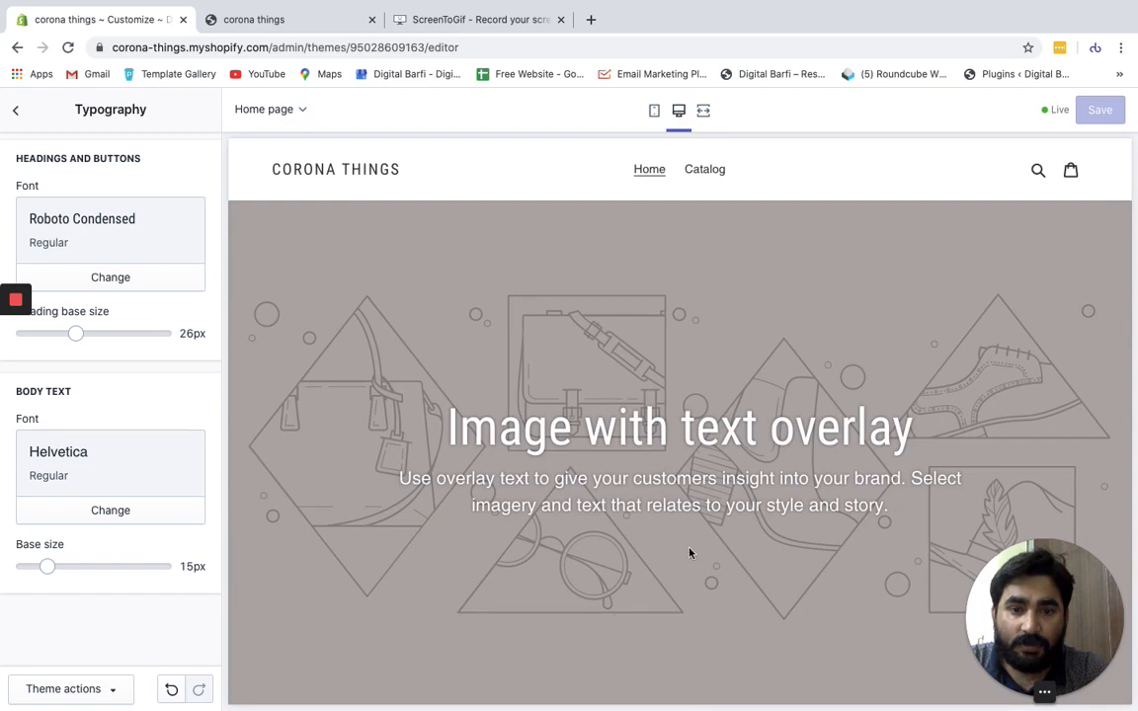
pyautogui.scroll(-5, 685, 551)
pyautogui.scroll(5, 685, 551)
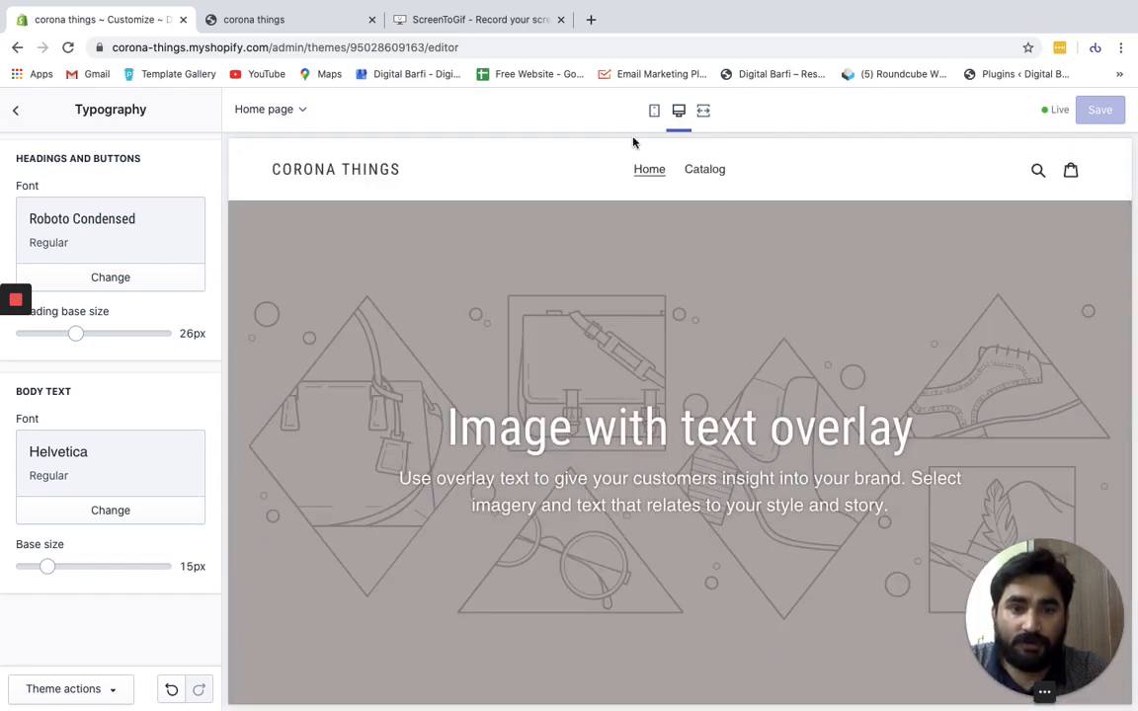
pyautogui.click(654, 112)
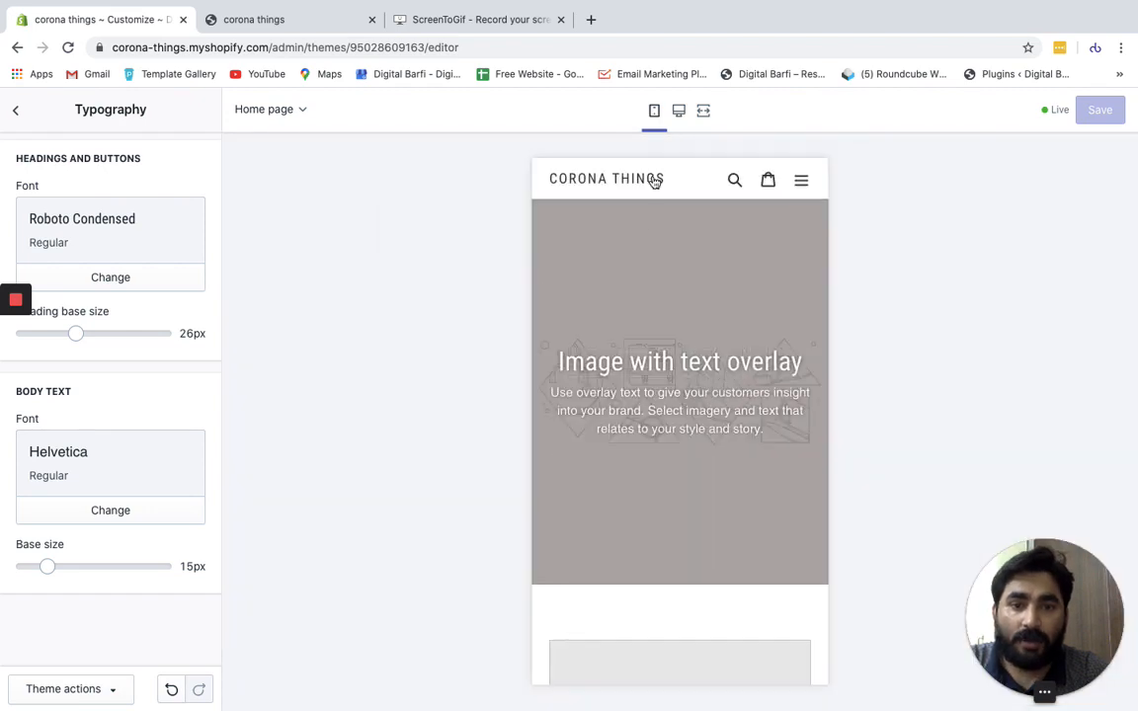
pyautogui.scroll(-10, 655, 311)
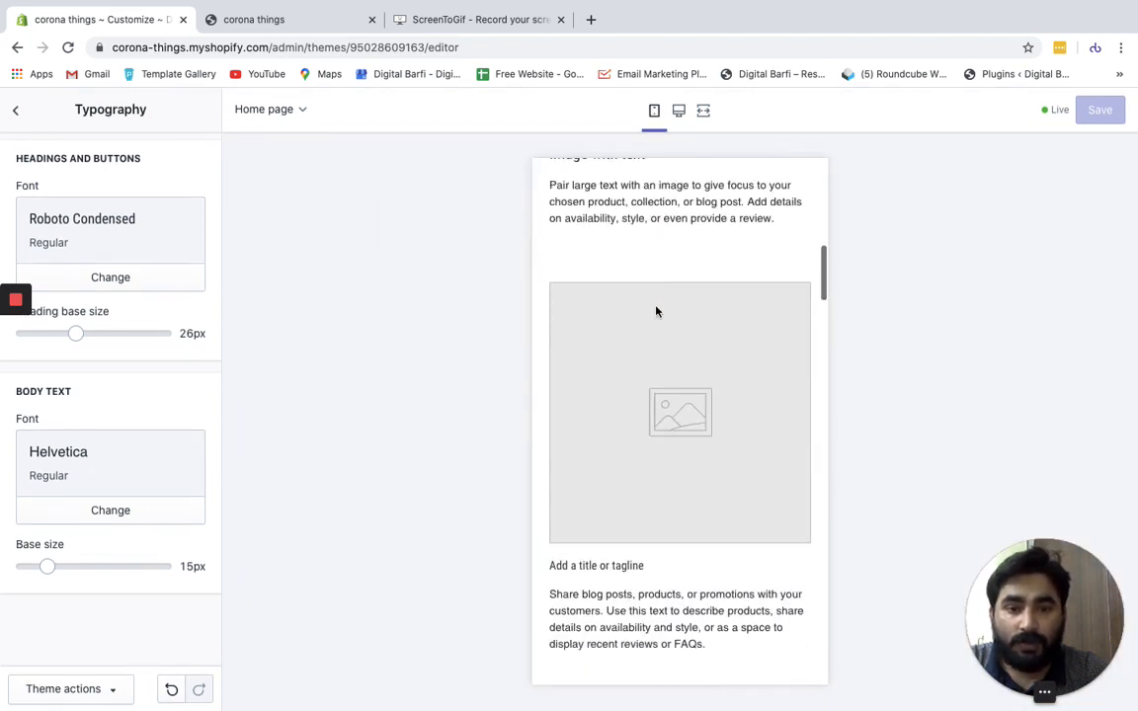
pyautogui.scroll(-10, 655, 311)
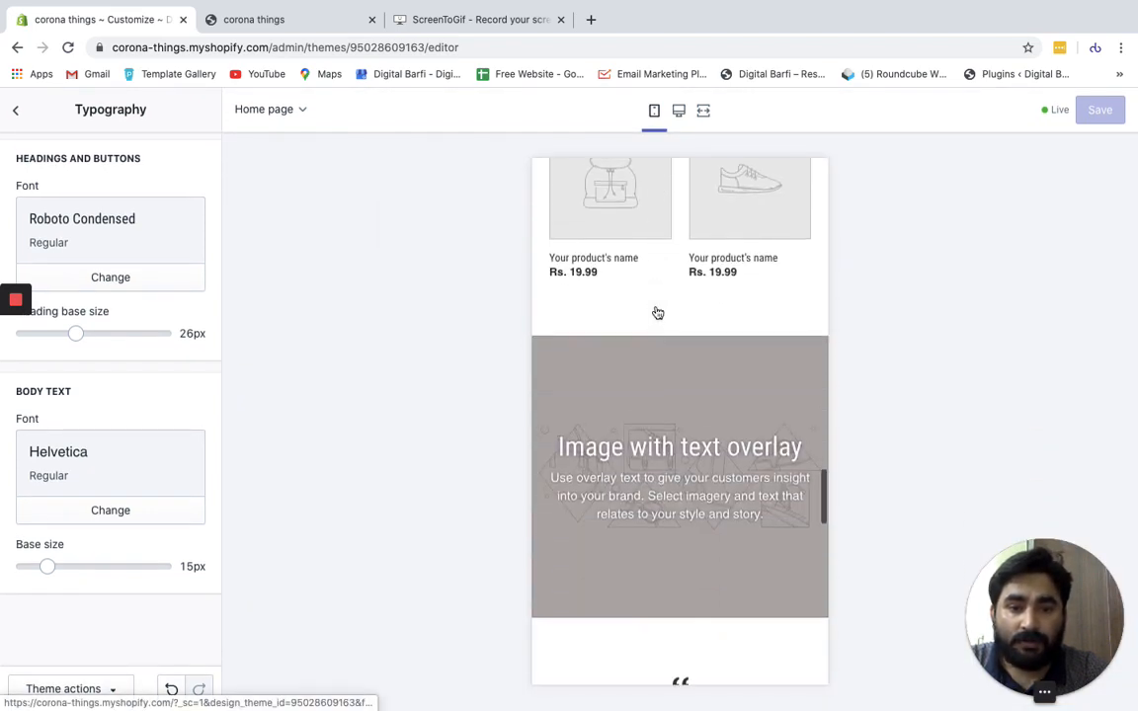
pyautogui.scroll(15, 677, 289)
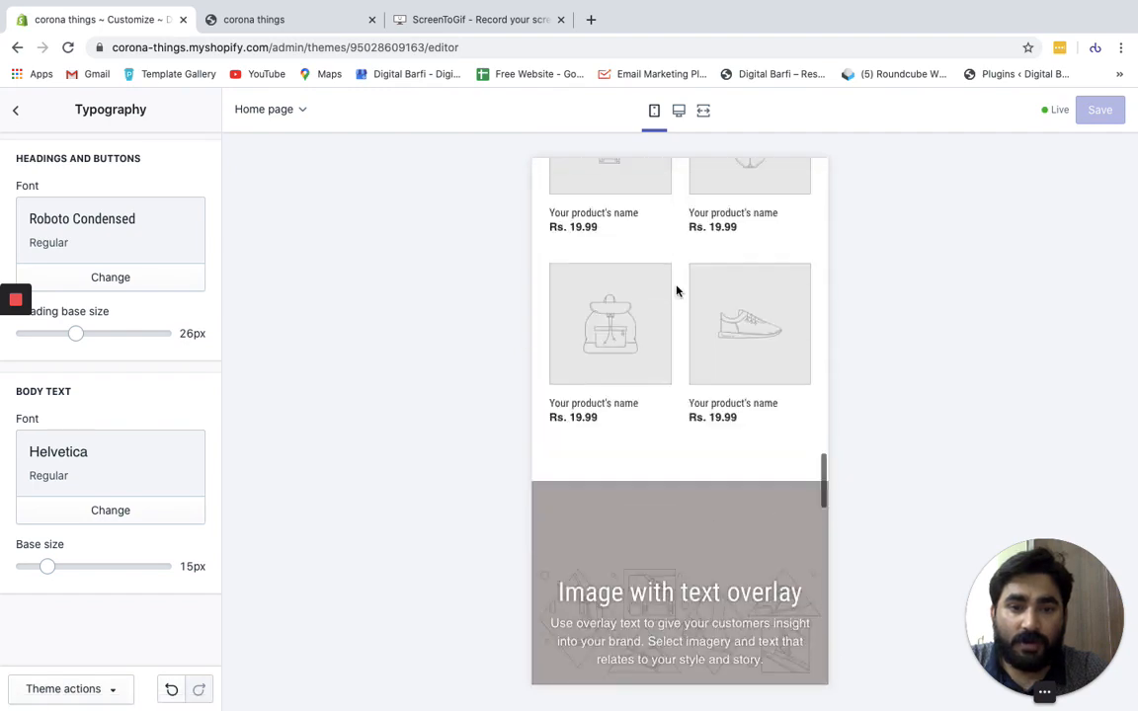
pyautogui.scroll(-15, 676, 289)
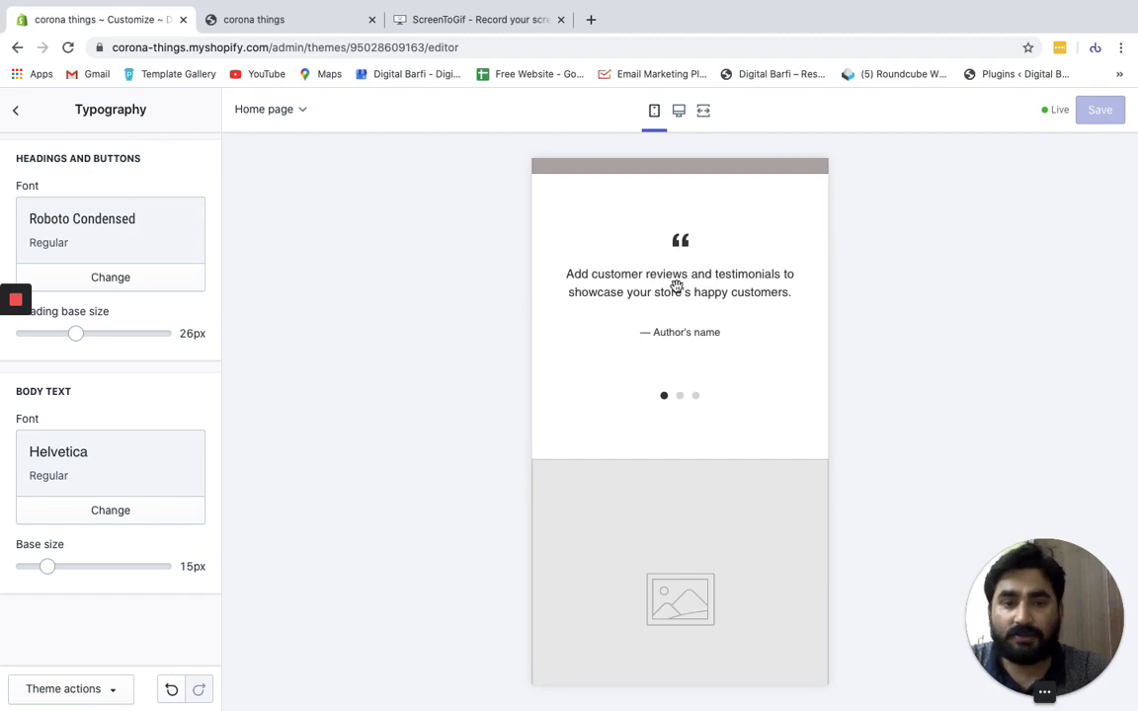
pyautogui.scroll(15, 677, 289)
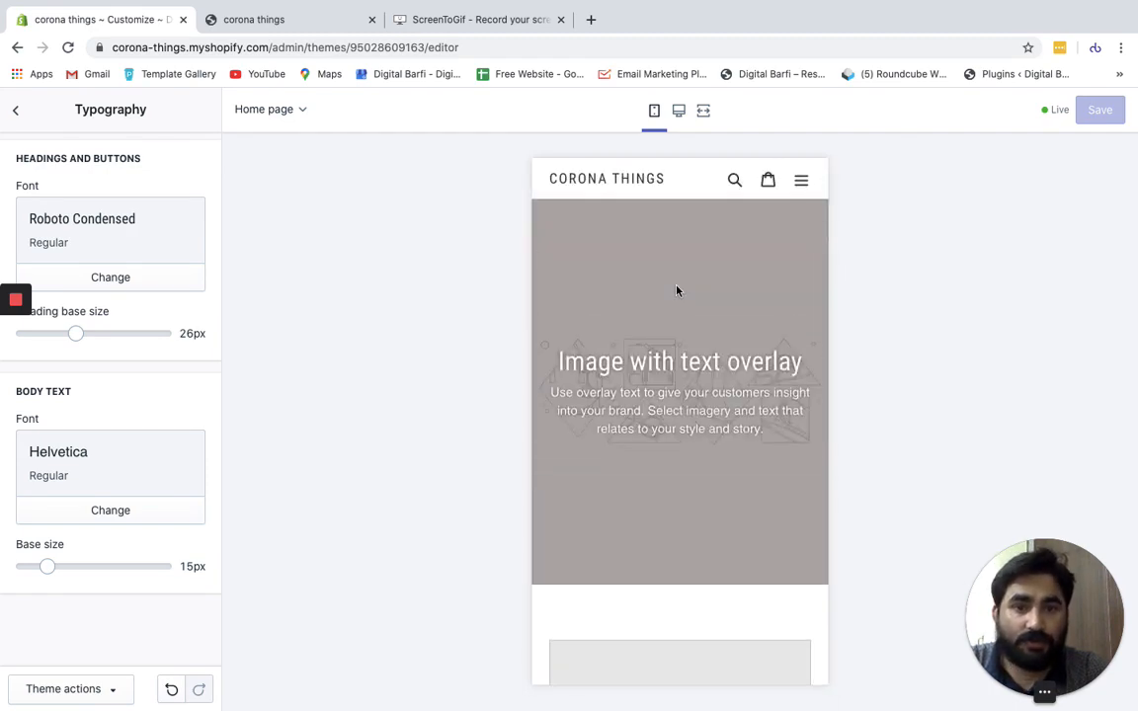
pyautogui.click(679, 111)
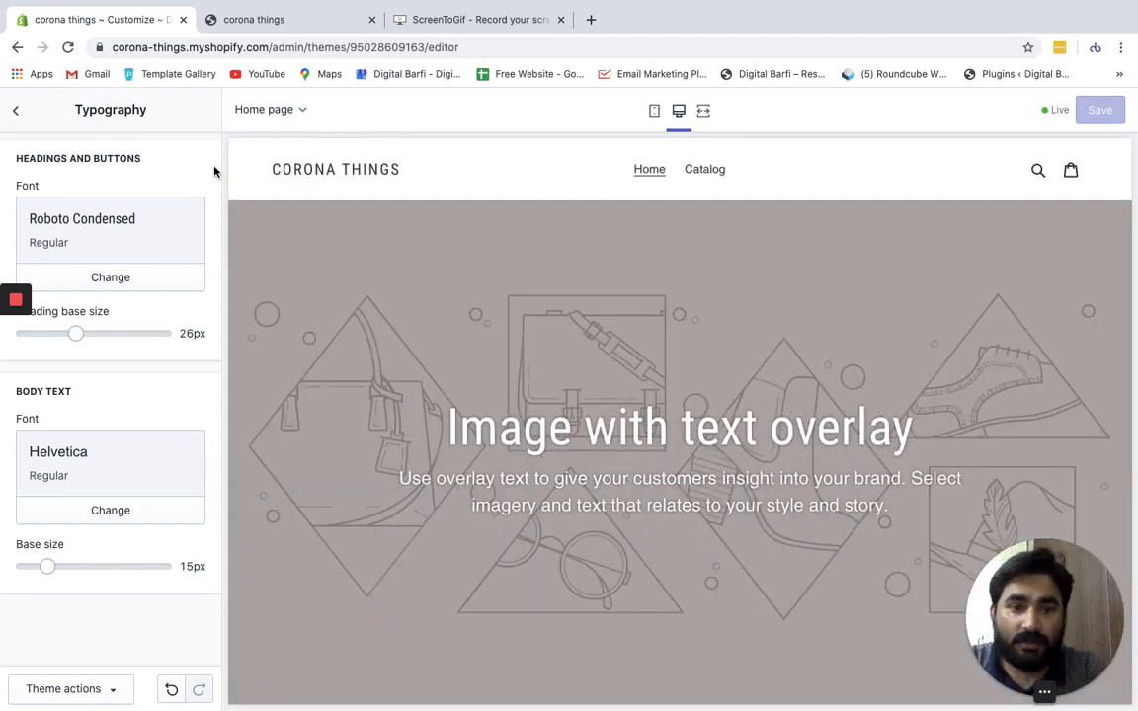
# Step: Switch the theme editor from the home page to the collection pages and open the Collection pages section settings
pyautogui.click(17, 112)
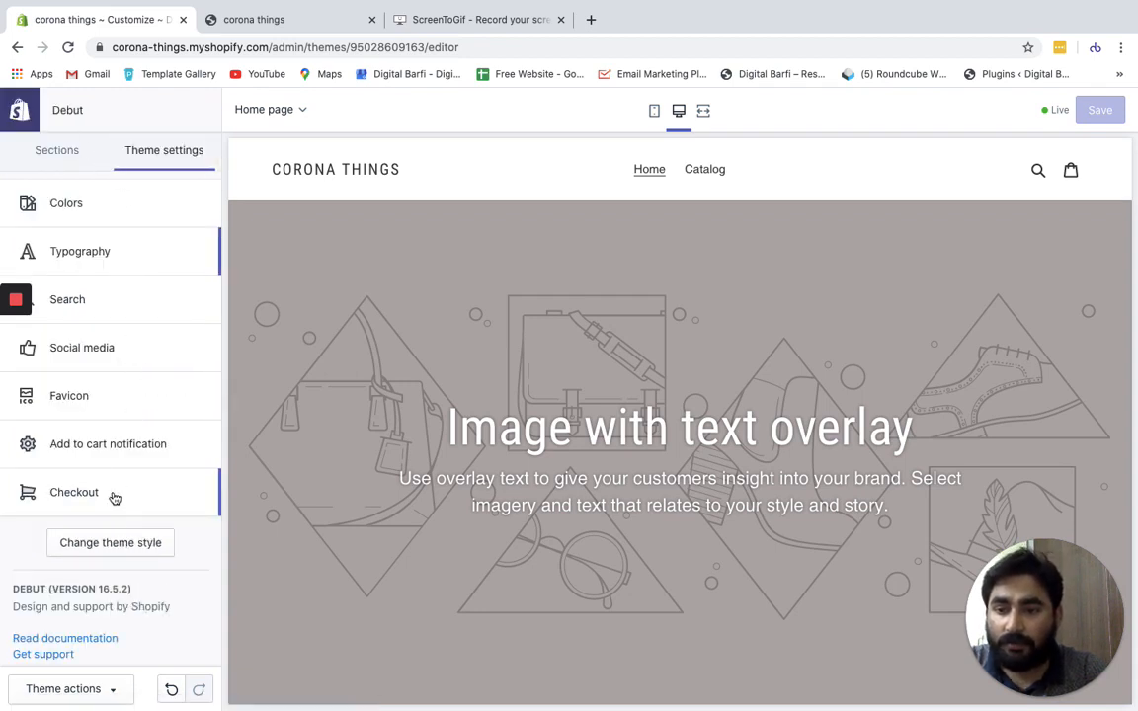
pyautogui.click(290, 112)
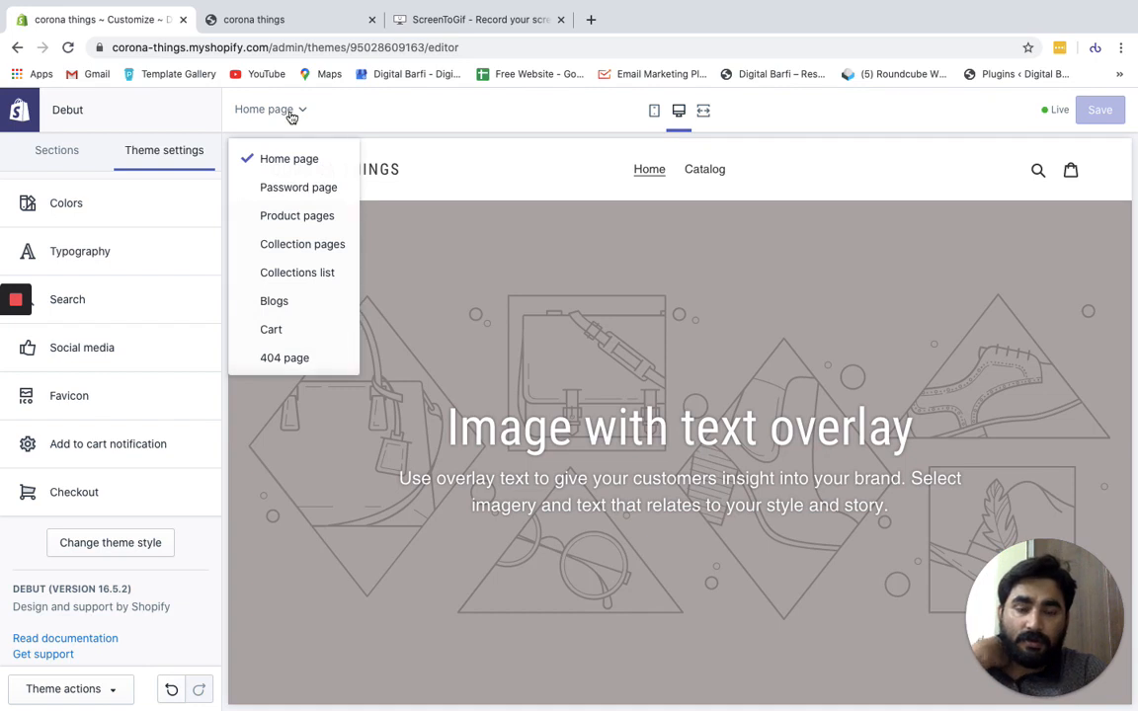
pyautogui.click(284, 244)
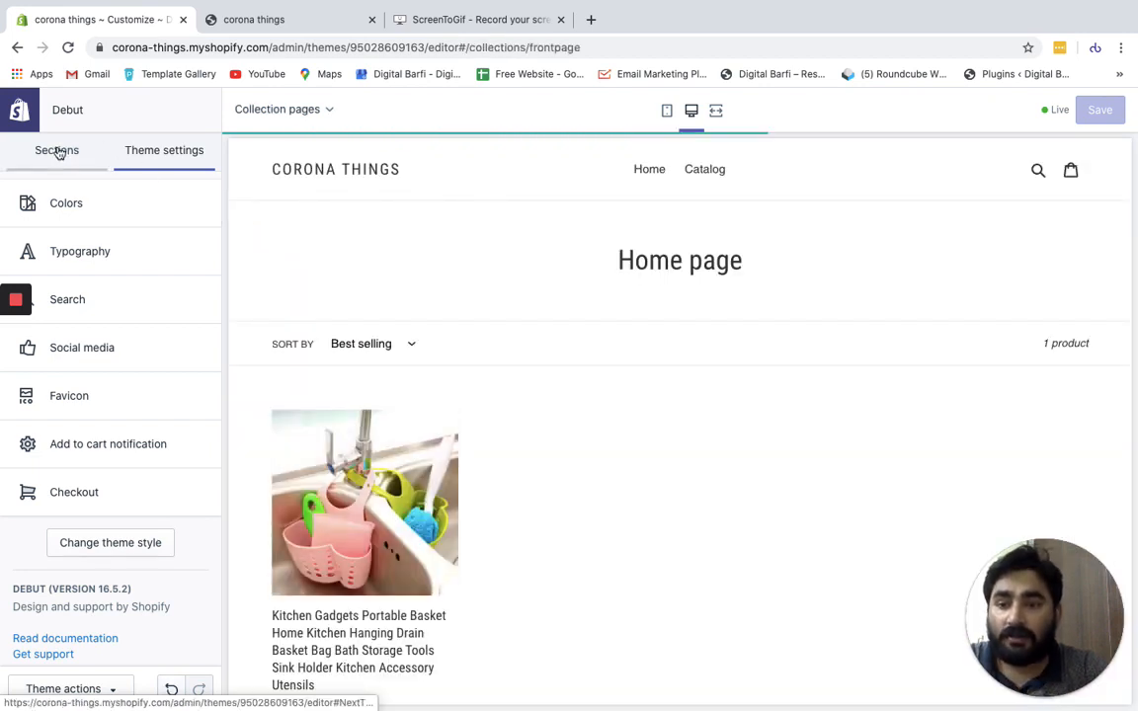
pyautogui.click(58, 150)
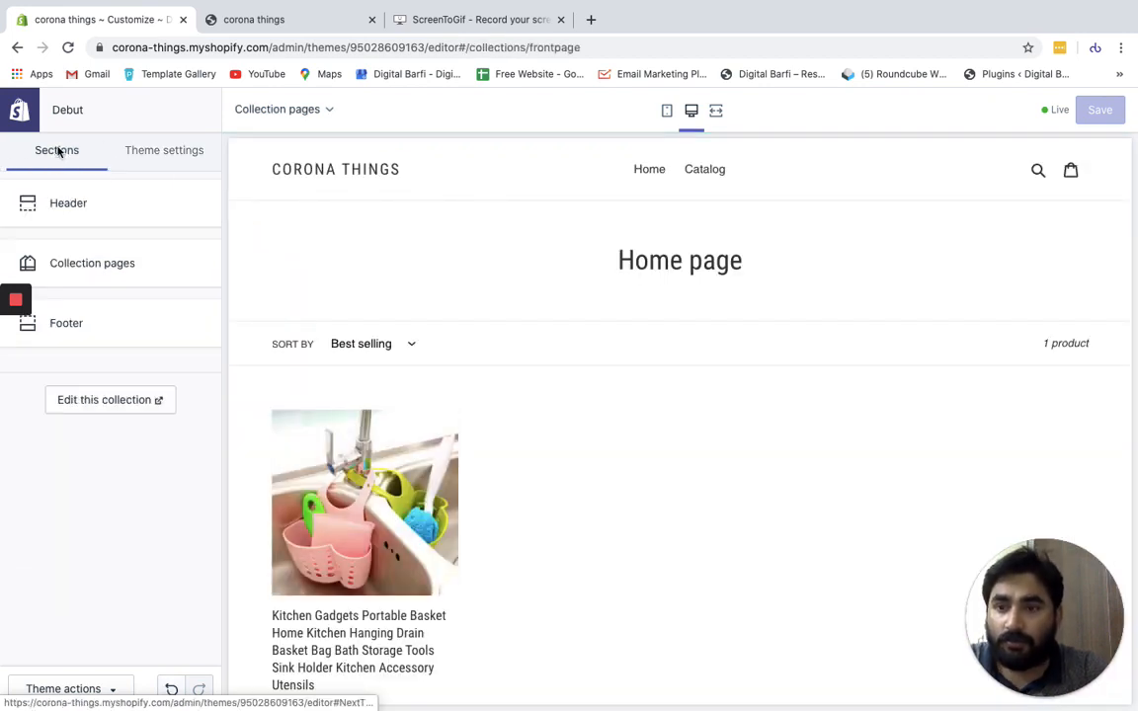
pyautogui.click(118, 267)
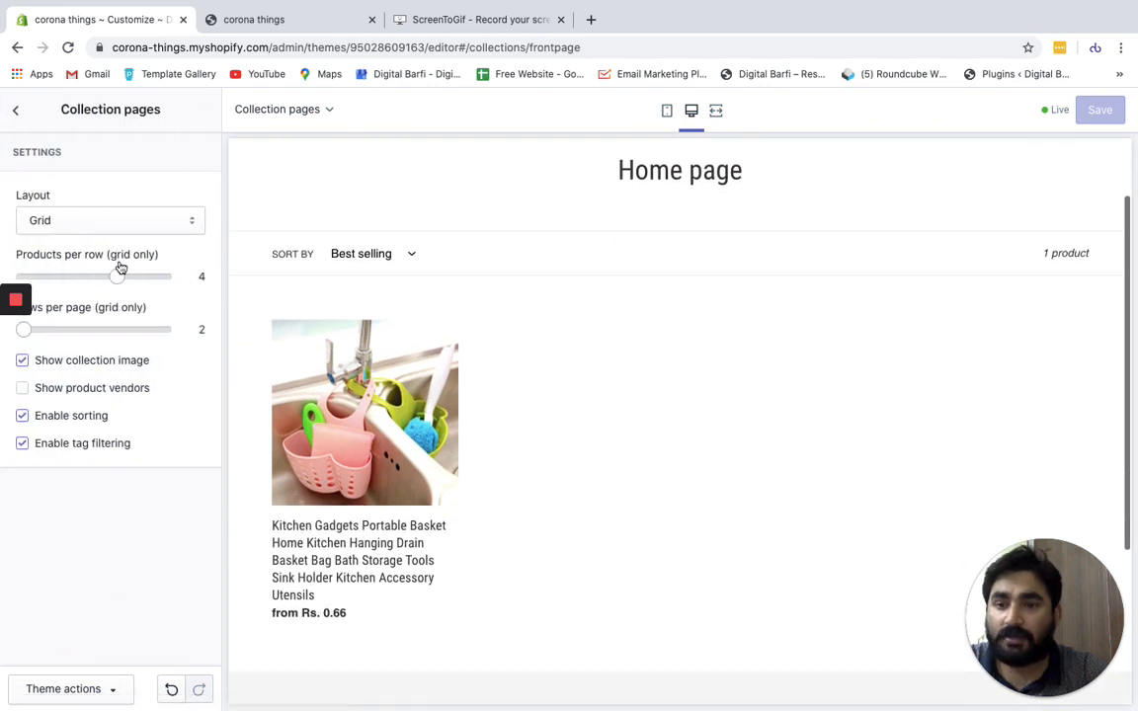
# Step: Try the List layout for the collection pages, then restore the Grid layout
pyautogui.click(89, 220)
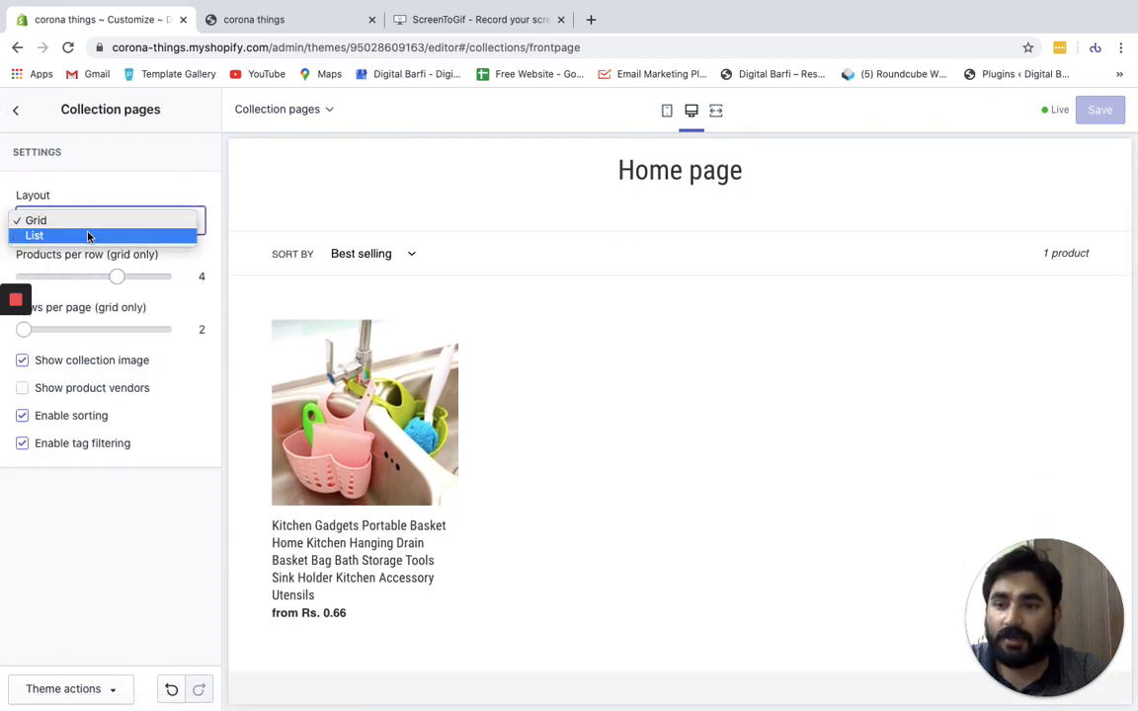
pyautogui.click(88, 237)
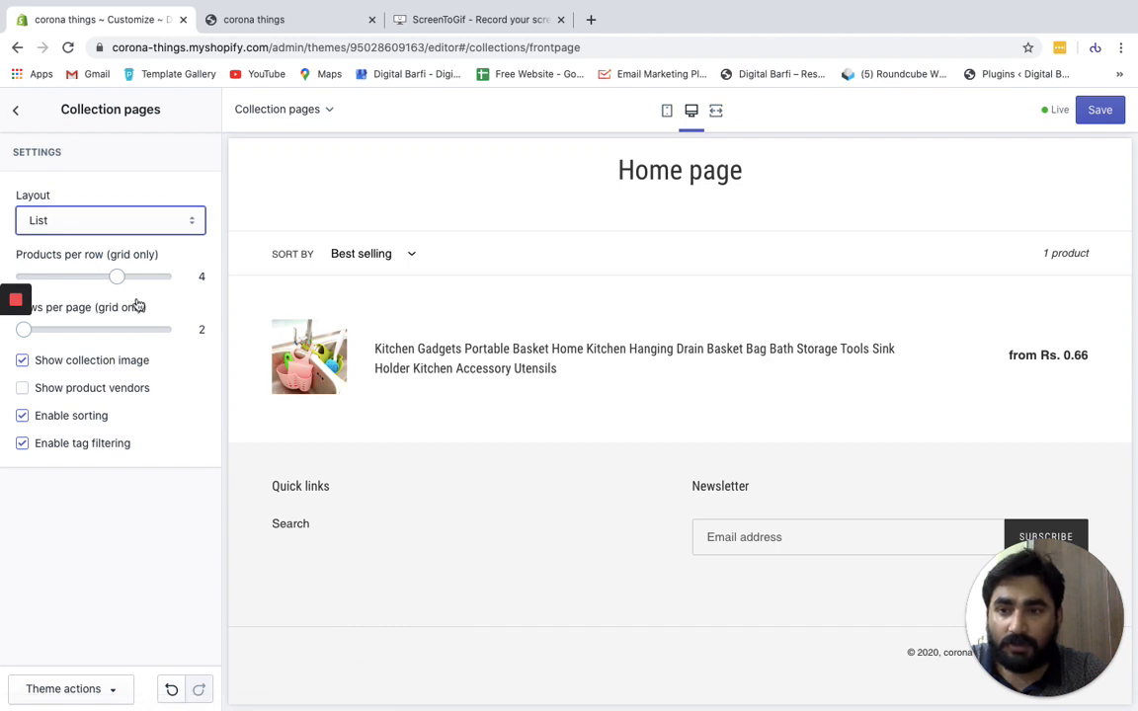
pyautogui.click(137, 219)
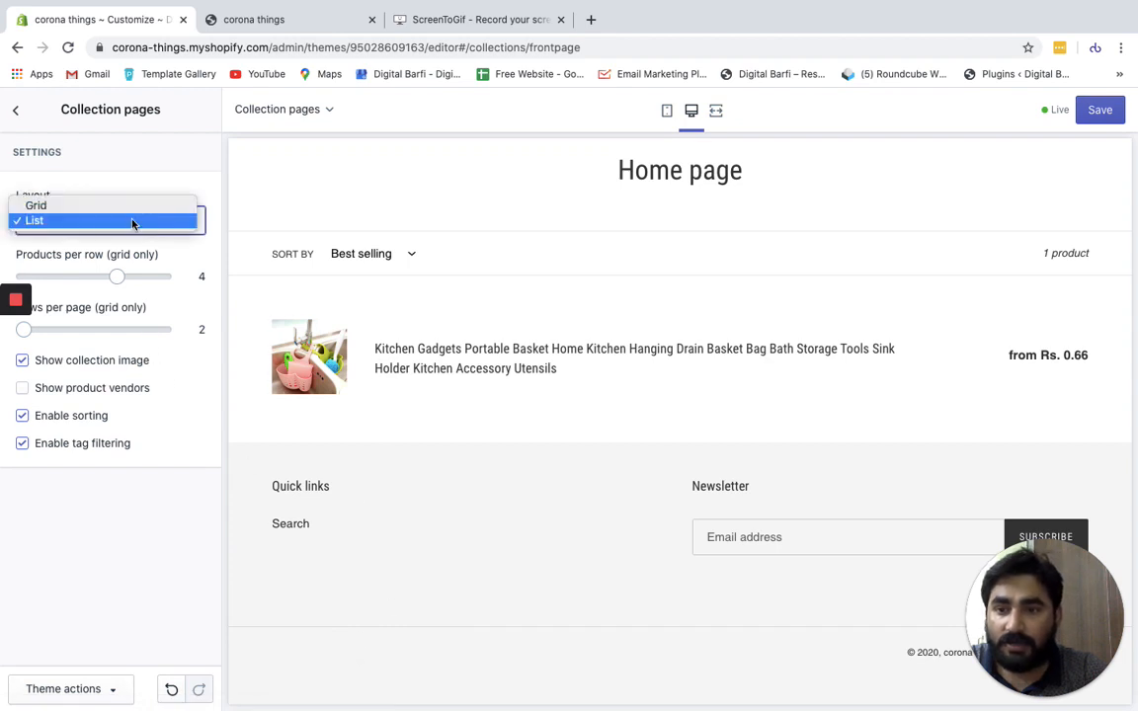
pyautogui.click(62, 204)
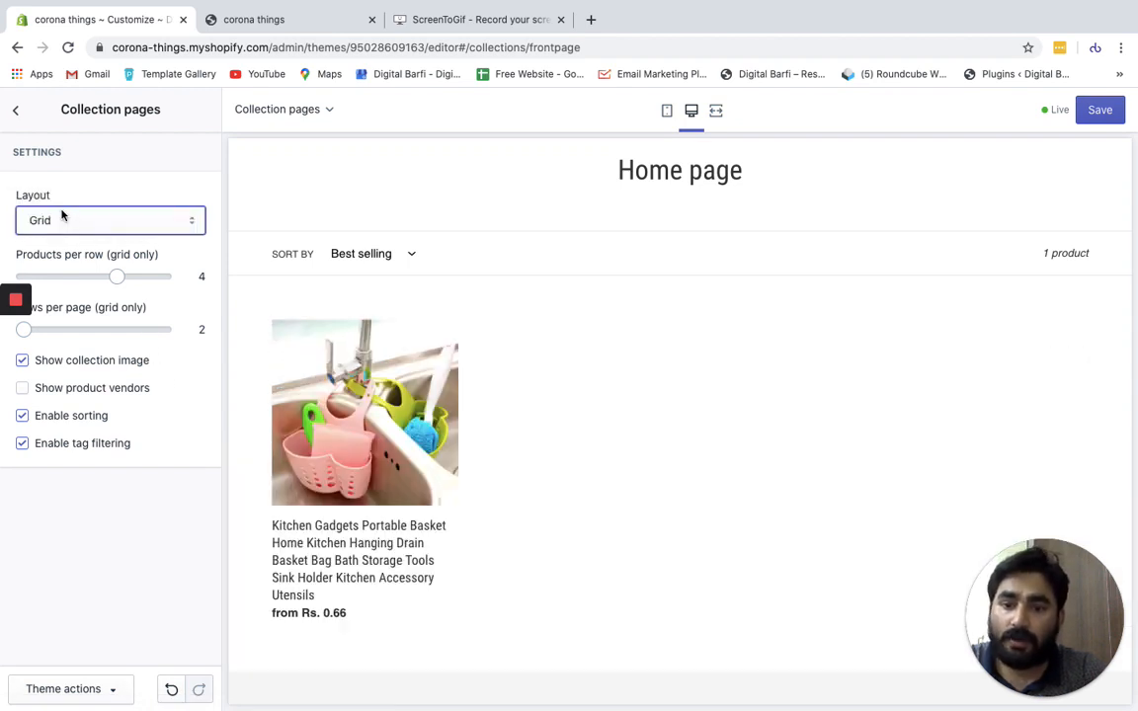
pyautogui.click(213, 220)
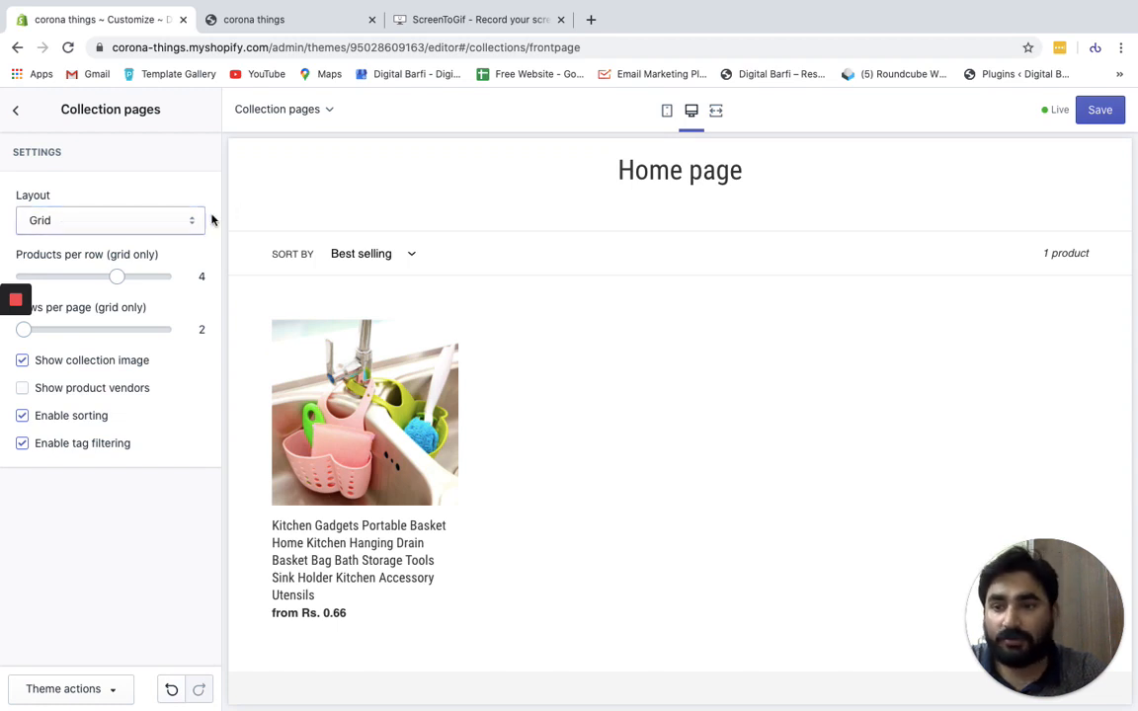
# Step: Set the collection pages' grid to 5 products per row and save the theme
pyautogui.click(116, 278)
pyautogui.moveTo(116, 278); pyautogui.dragTo(163, 280)
pyautogui.moveTo(26, 291)
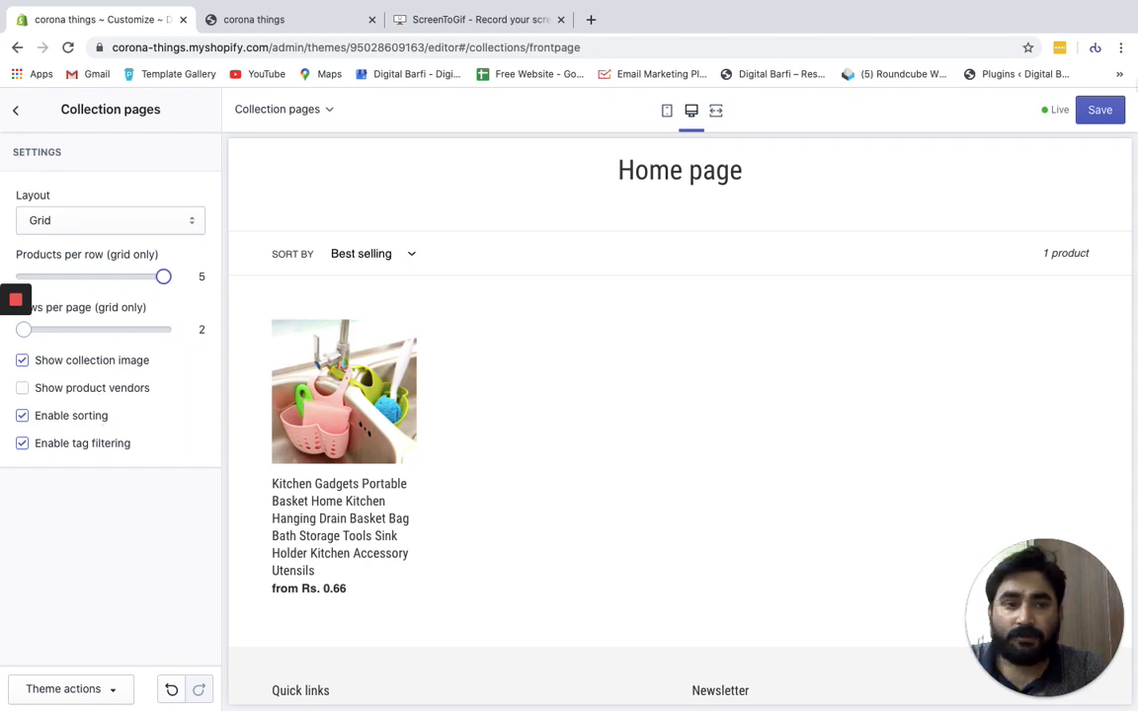
pyautogui.click(1087, 123)
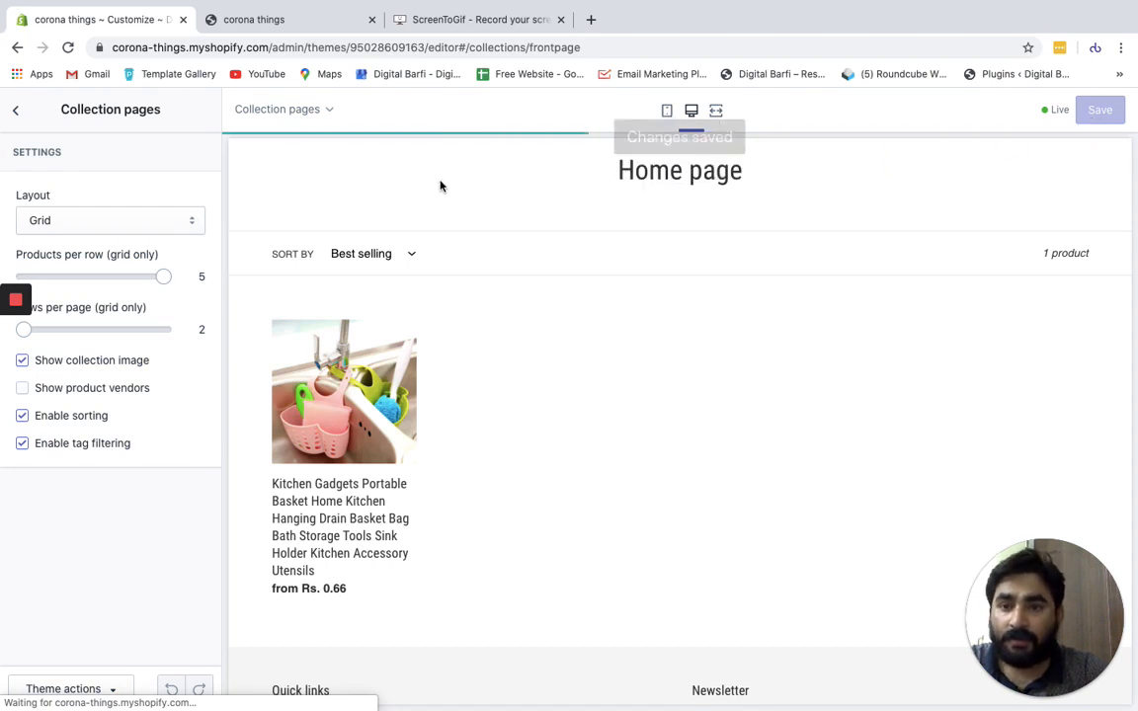
# Step: On the home page, give the first Image with text overlay section the clothing-rack photo from the Shop Local free images
pyautogui.click(324, 110)
pyautogui.click(303, 156)
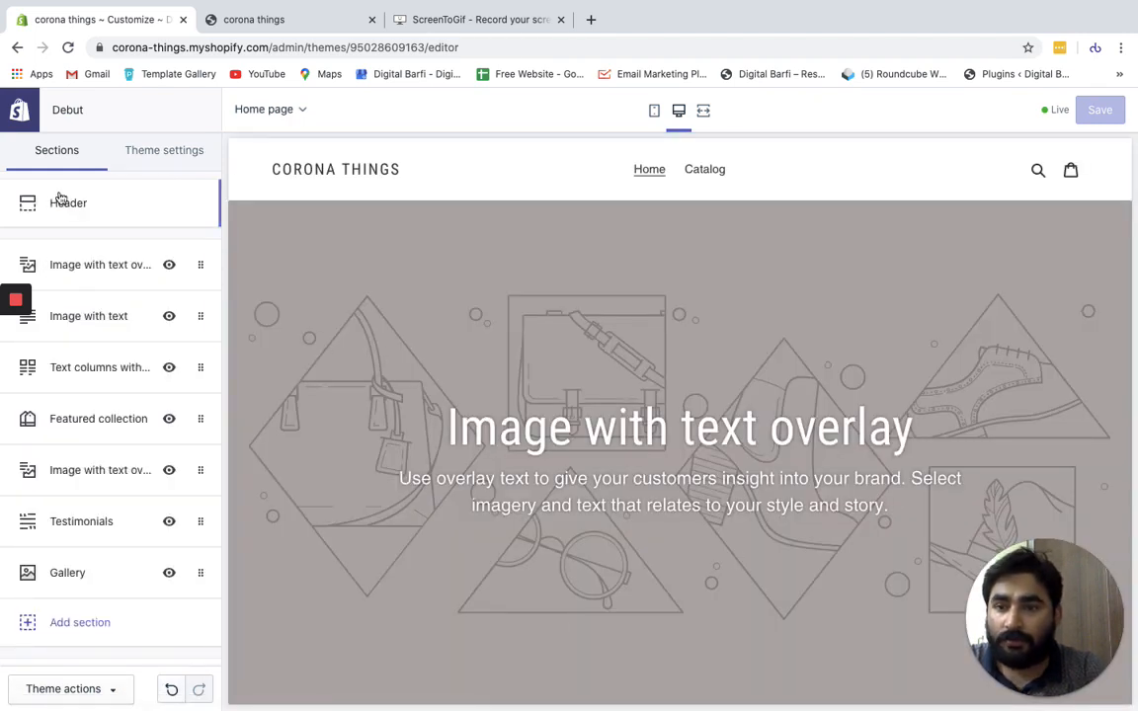
pyautogui.click(98, 266)
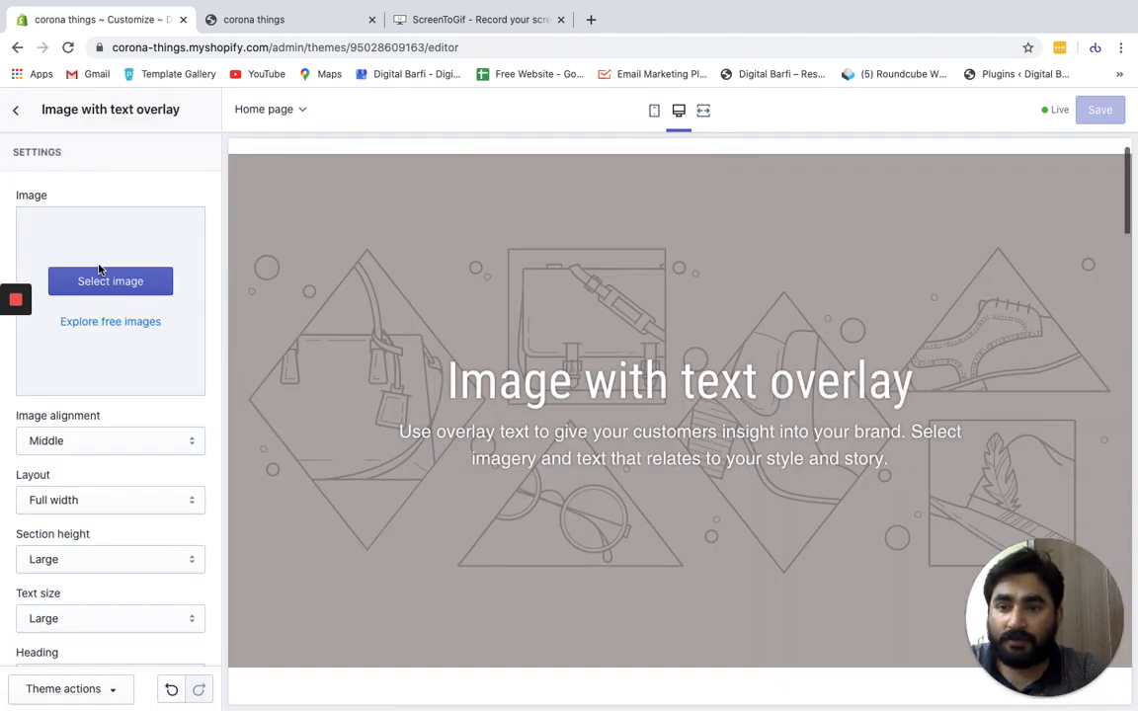
pyautogui.click(122, 331)
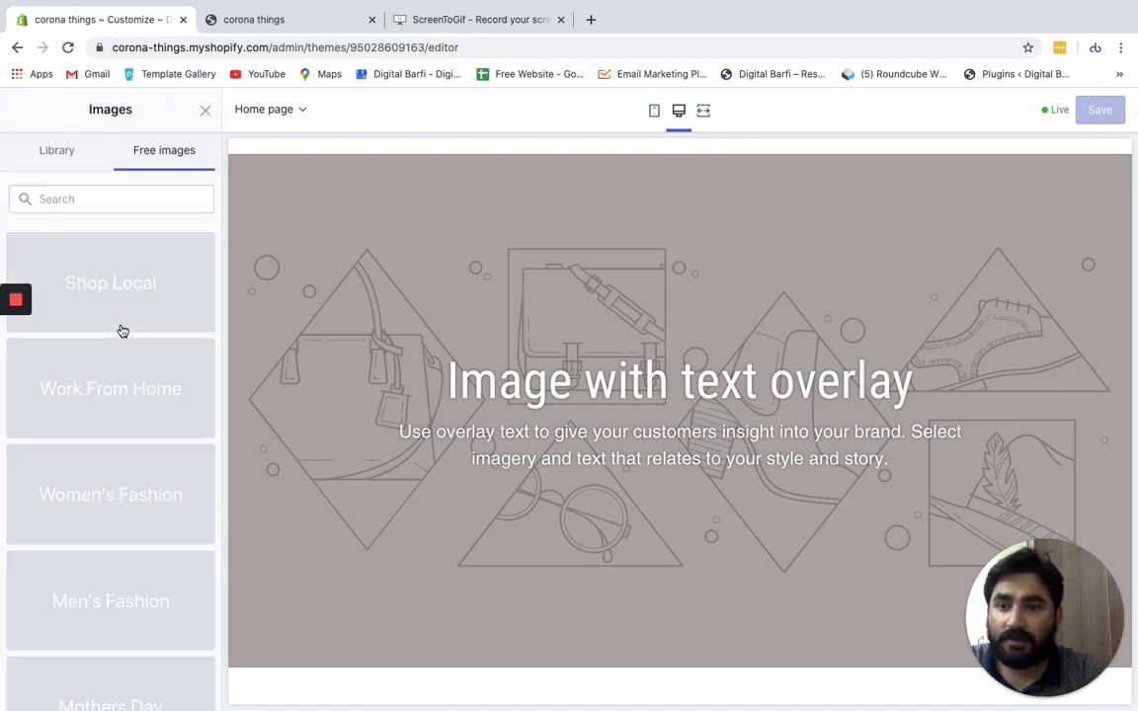
pyautogui.click(115, 278)
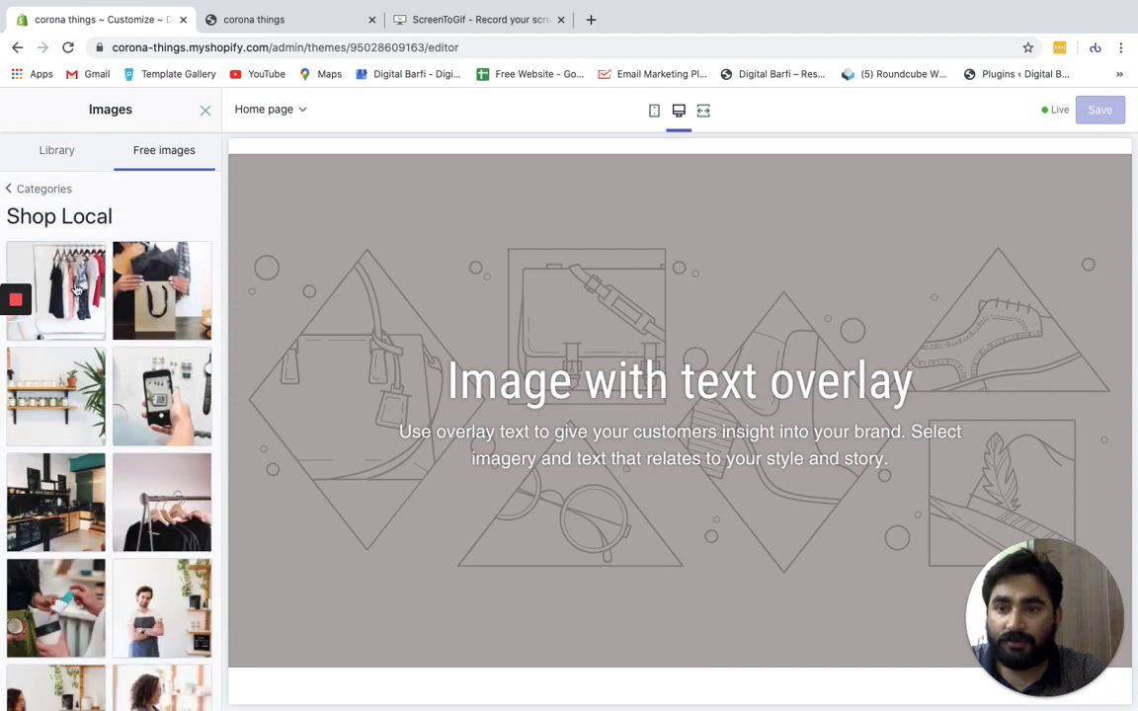
pyautogui.click(76, 289)
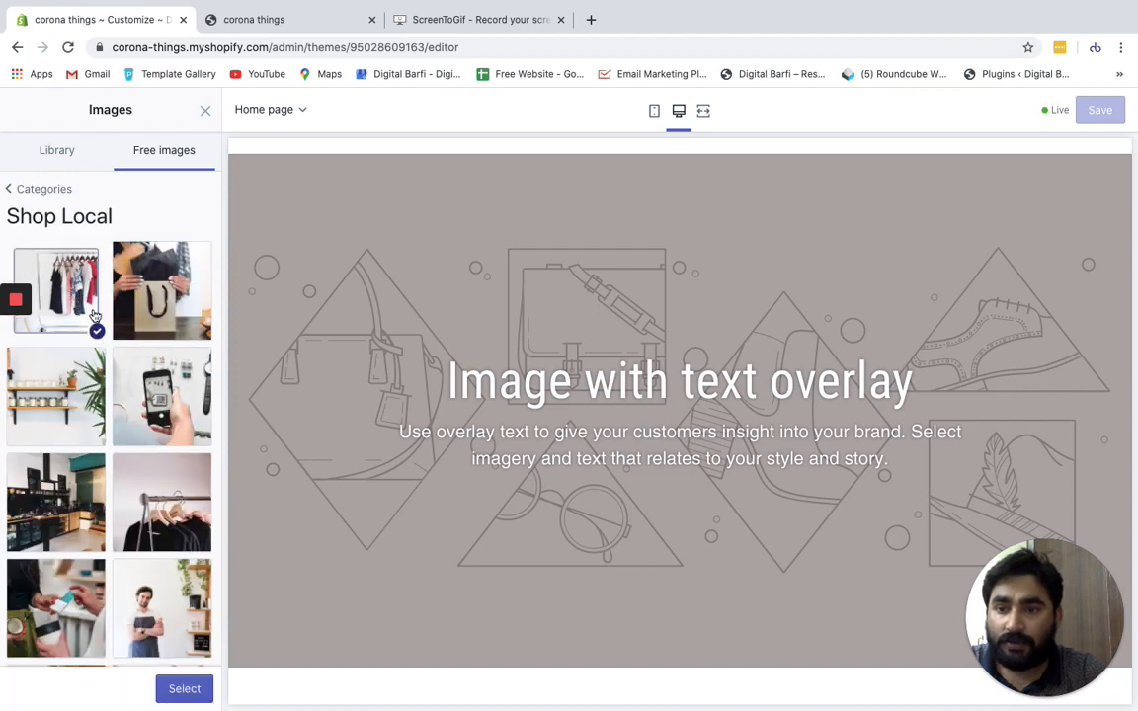
pyautogui.click(183, 690)
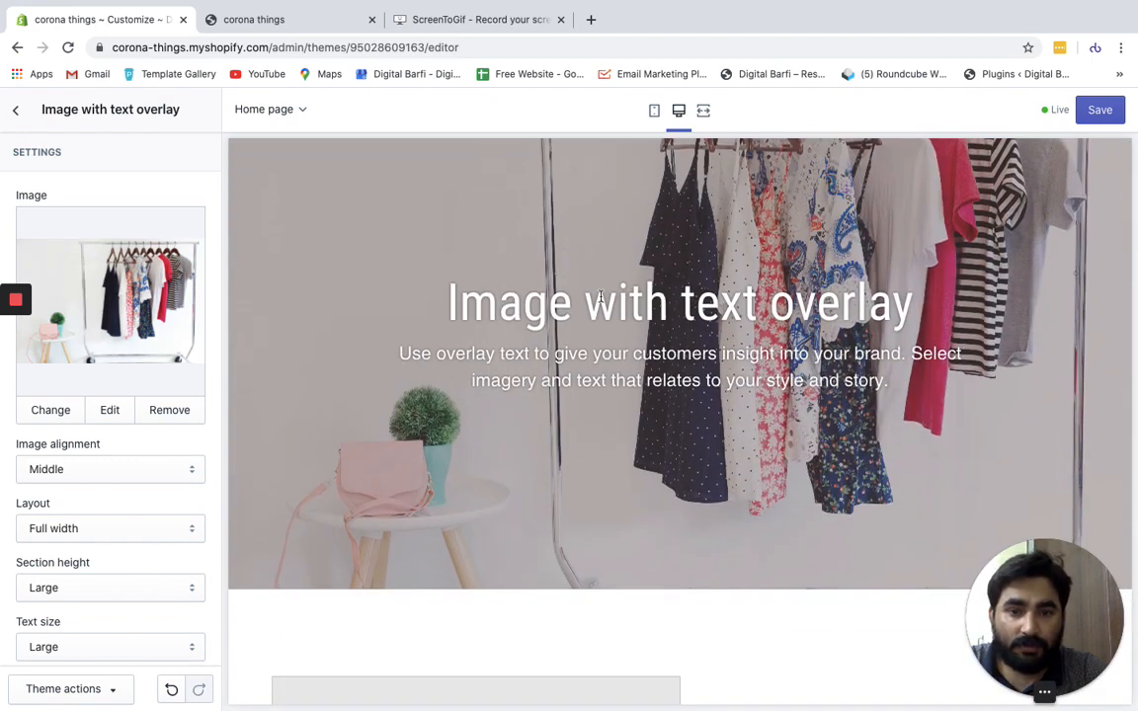
# Step: Check the overlay heading against the new banner image in the preview and save the theme
pyautogui.tripleClick(600, 296)
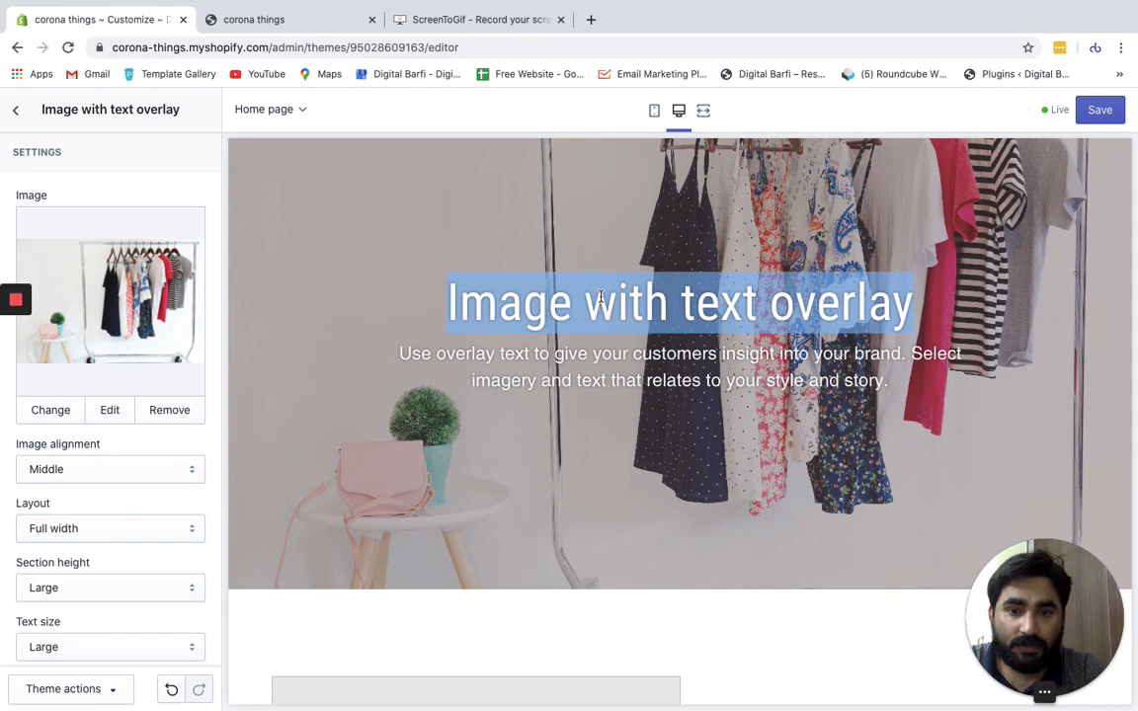
pyautogui.click(717, 303)
pyautogui.scroll(2, 719, 303)
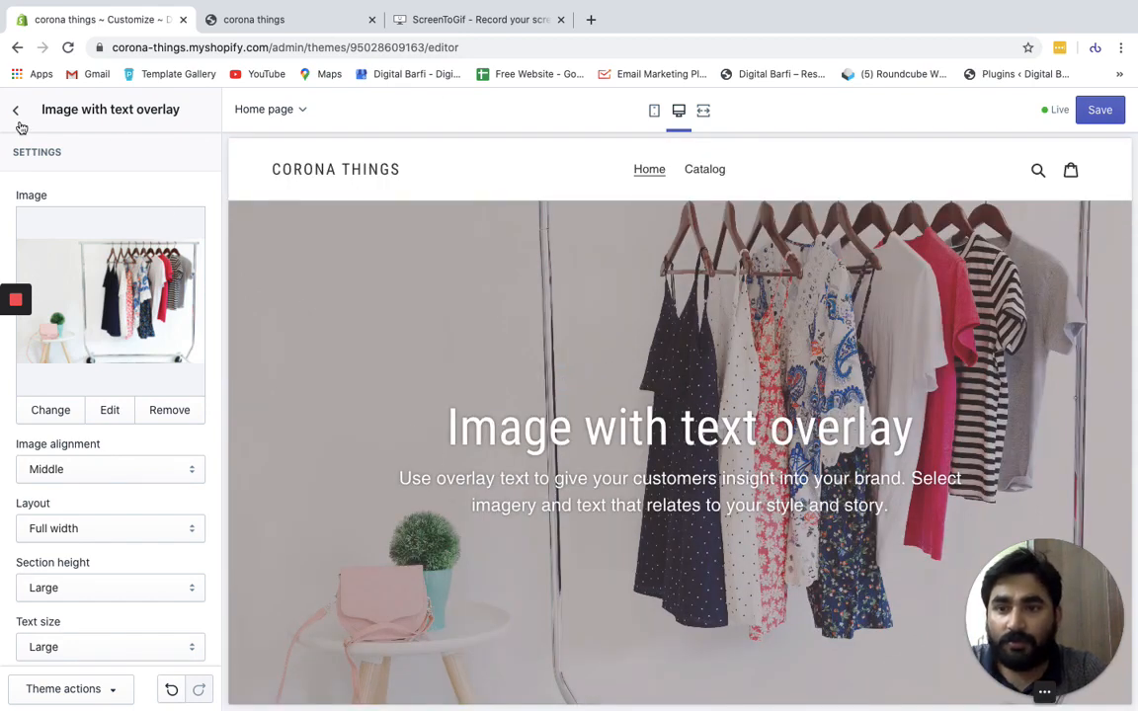
pyautogui.click(1086, 117)
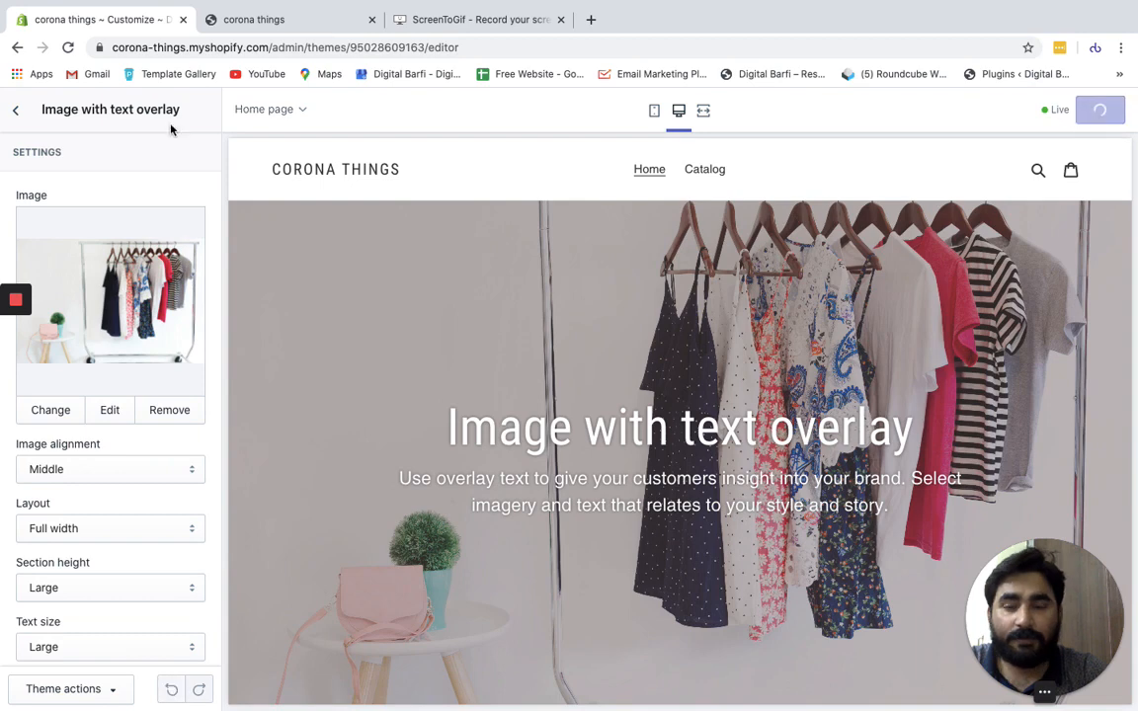
# Step: In the theme's color settings, set the image overlay text color to #333232 and save
pyautogui.click(18, 114)
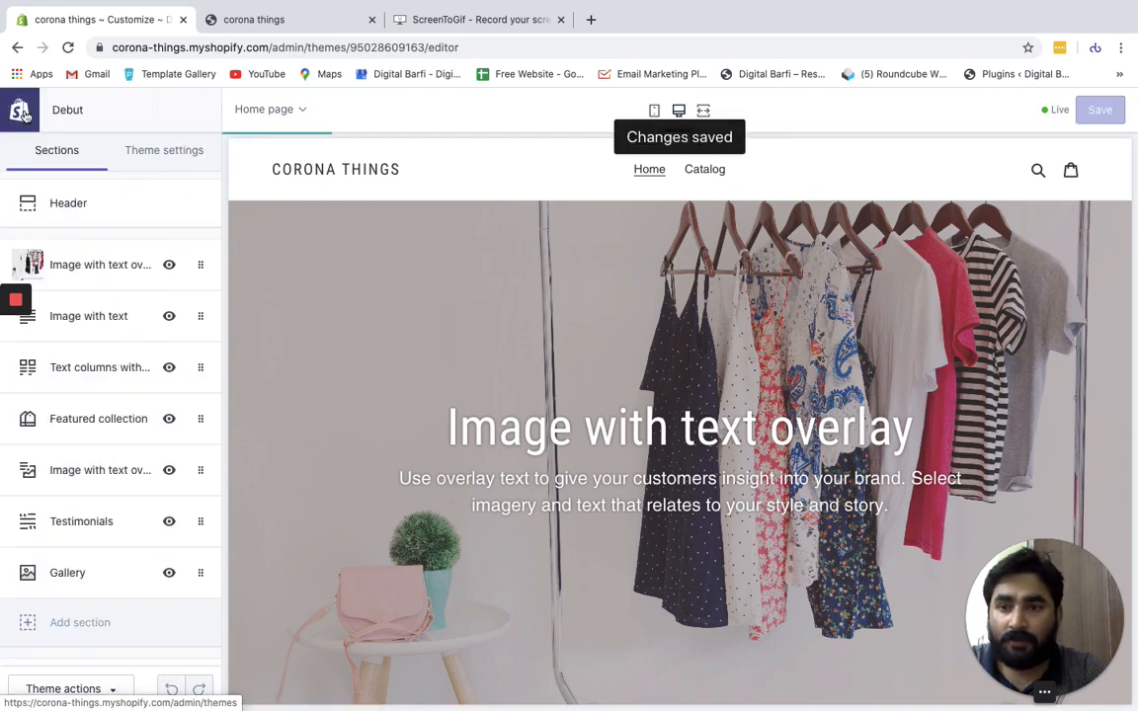
pyautogui.click(172, 150)
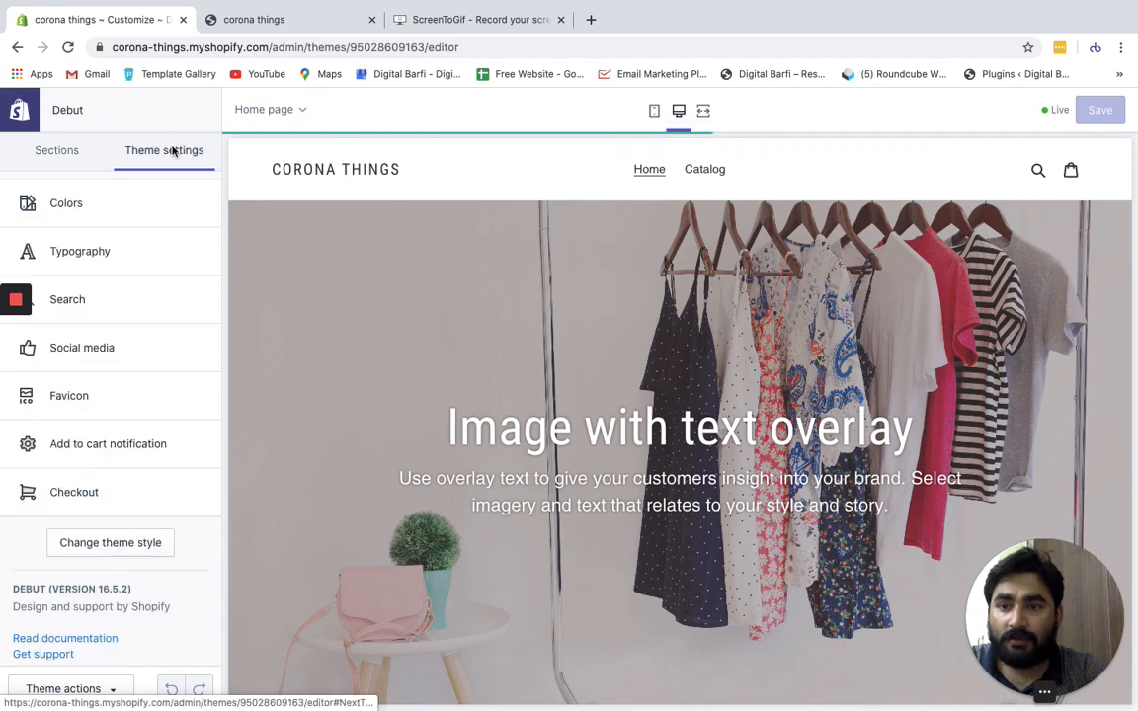
pyautogui.click(120, 213)
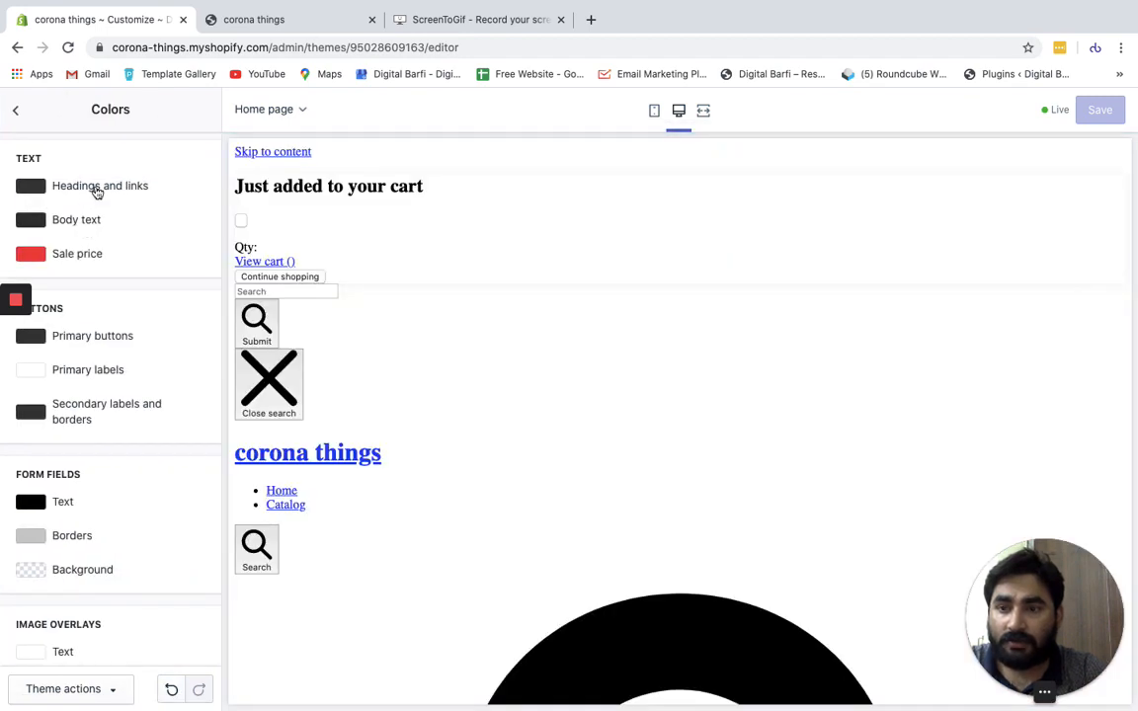
pyautogui.scroll(-5, 118, 314)
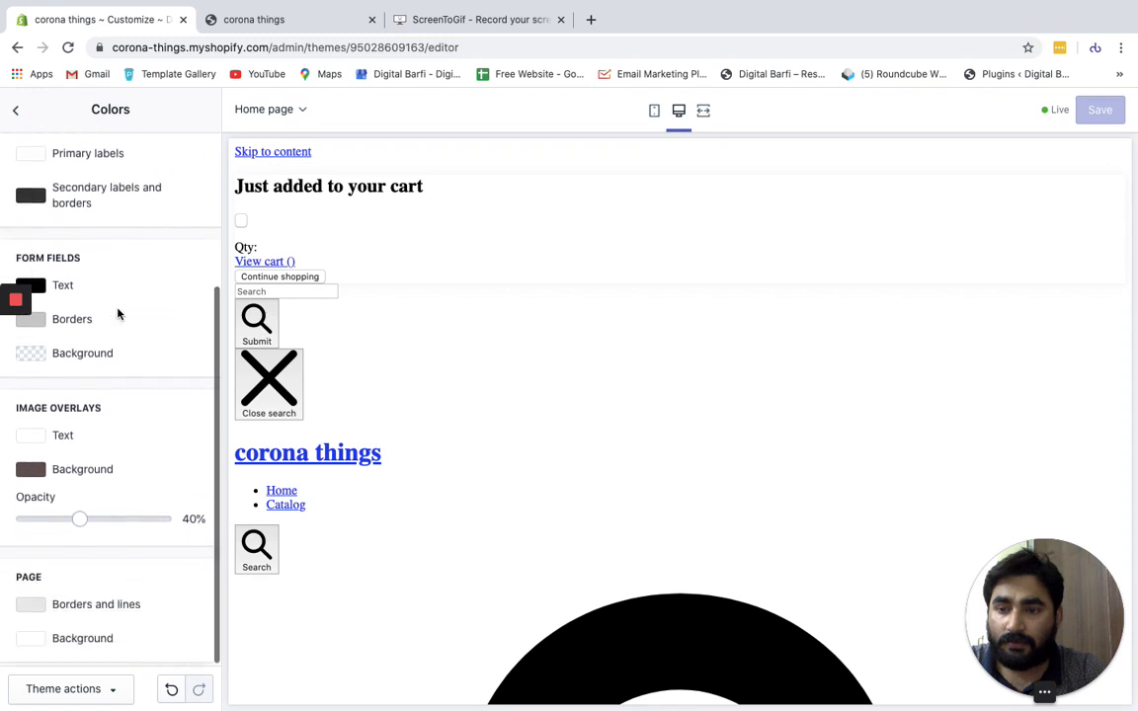
pyautogui.click(65, 432)
pyautogui.click(57, 658)
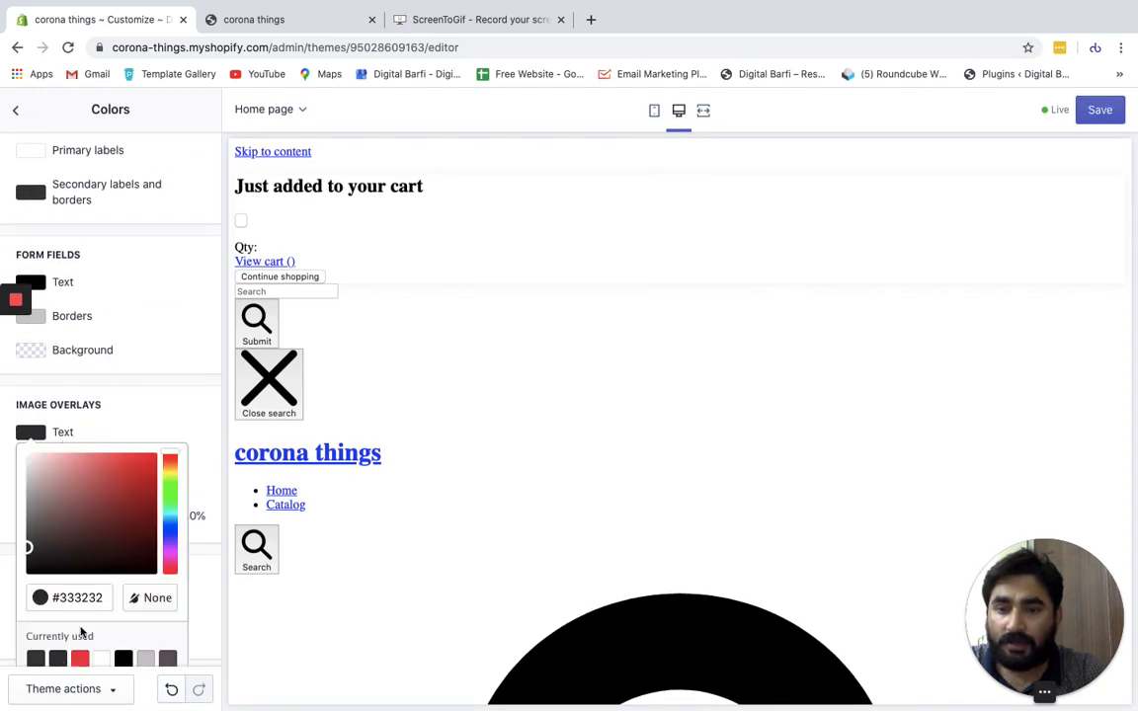
pyautogui.click(1099, 112)
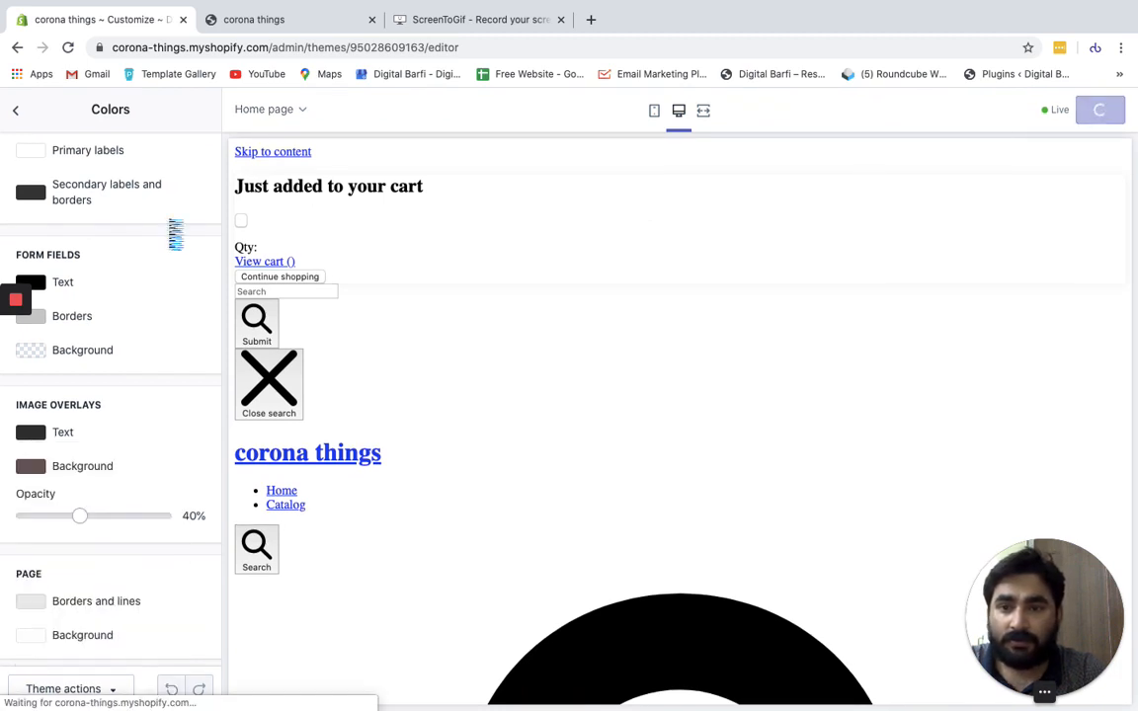
# Step: Examine the overlay text on the home page banner and review the theme's other color settings
pyautogui.scroll(5, 163, 237)
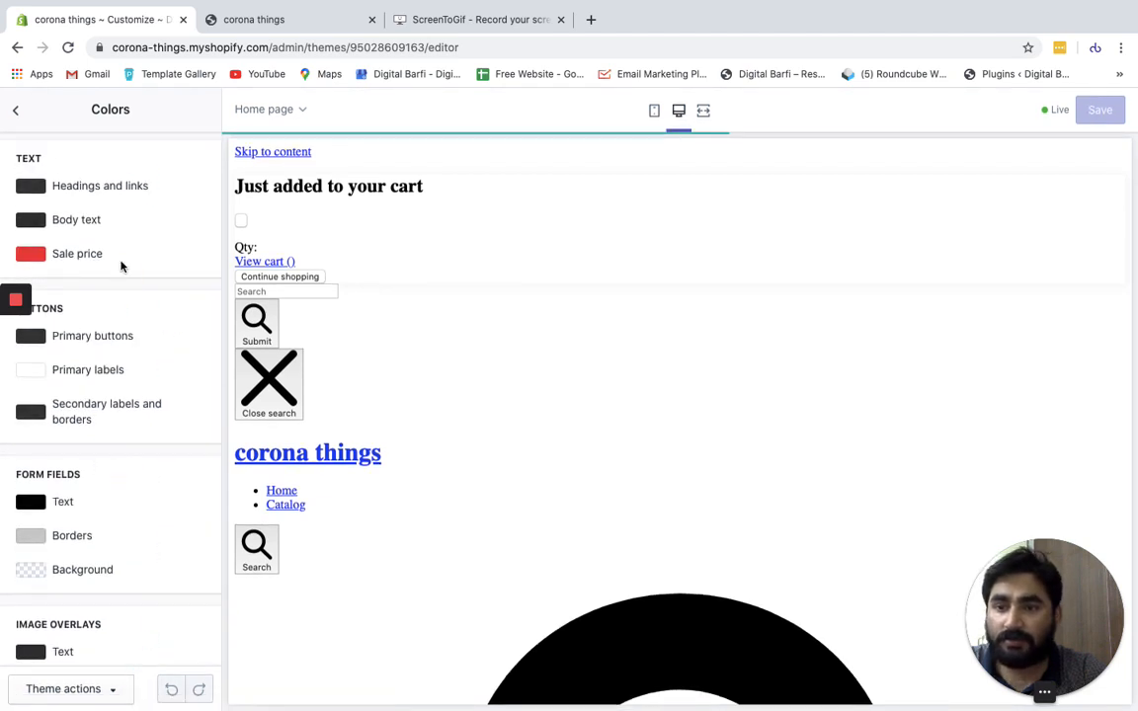
pyautogui.scroll(-2, 118, 264)
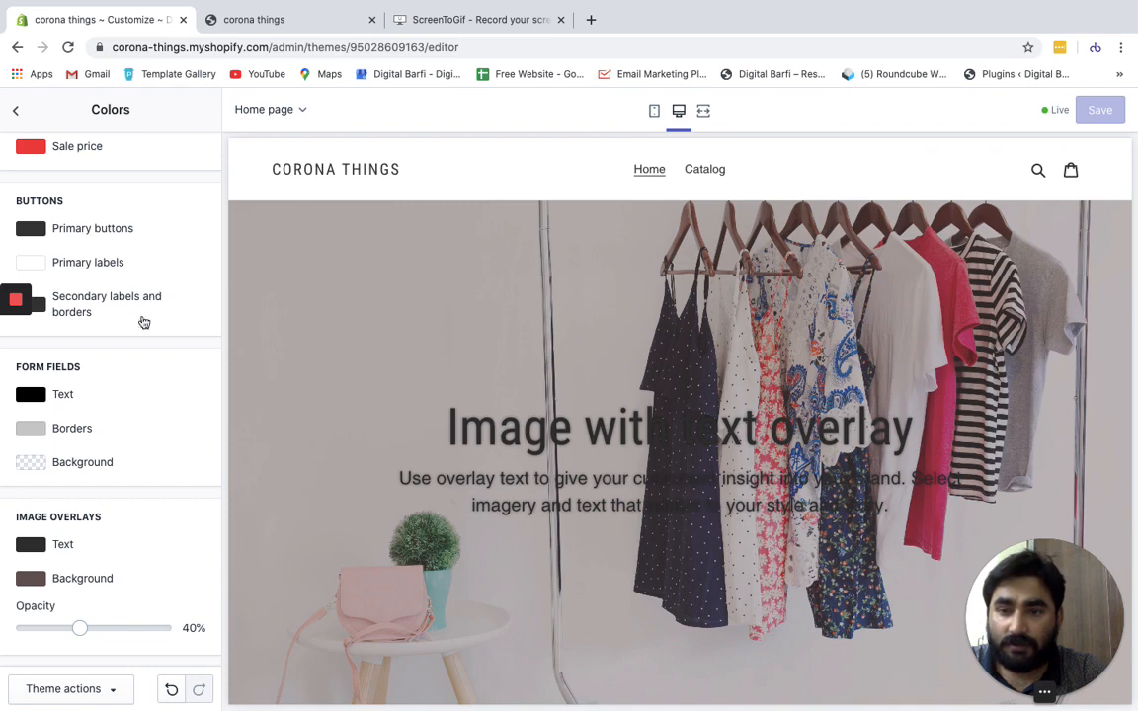
pyautogui.scroll(-2, 139, 314)
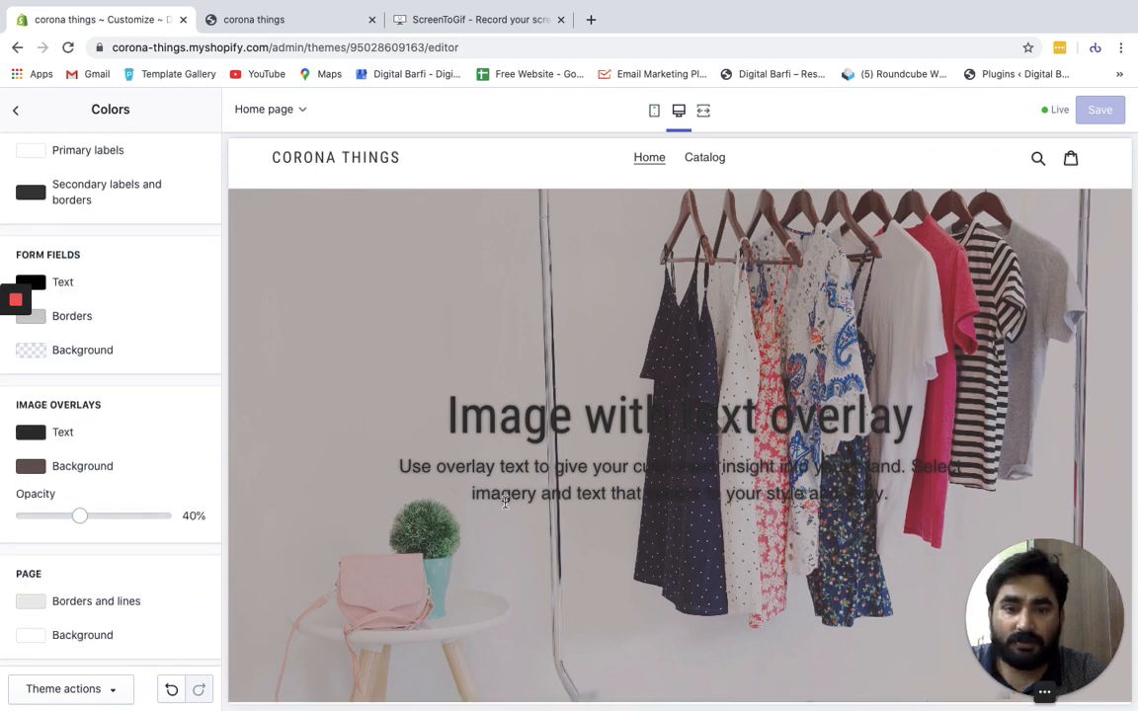
pyautogui.scroll(-2, 618, 344)
pyautogui.tripleClick(703, 323)
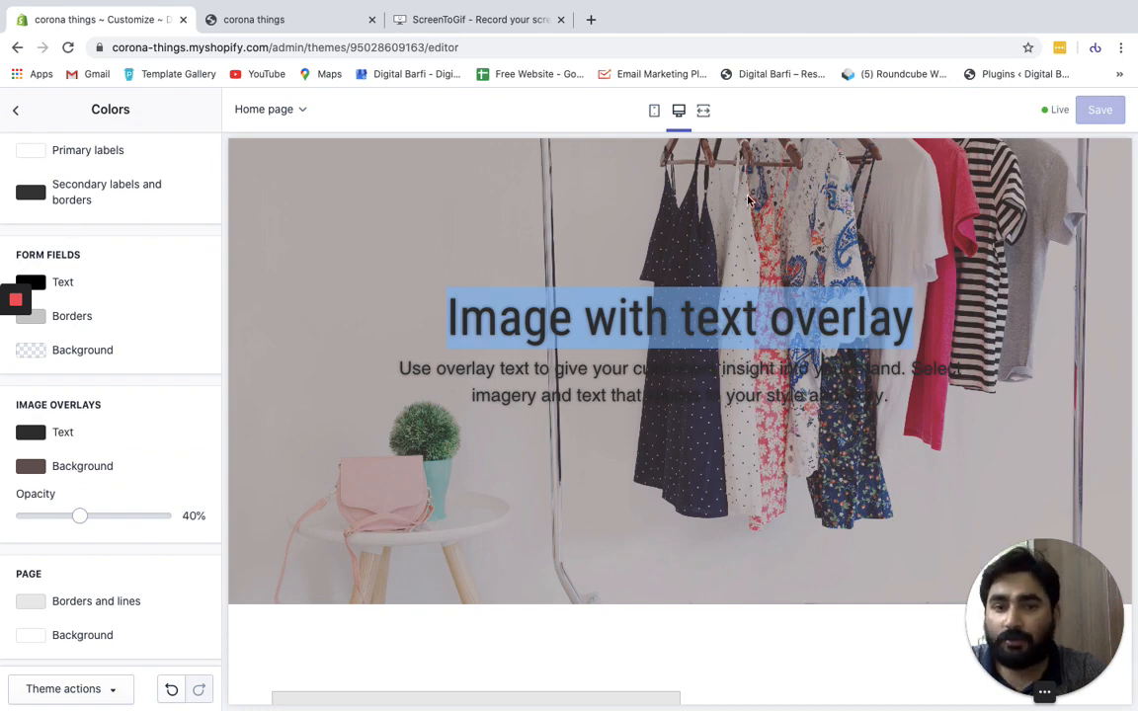
pyautogui.click(570, 512)
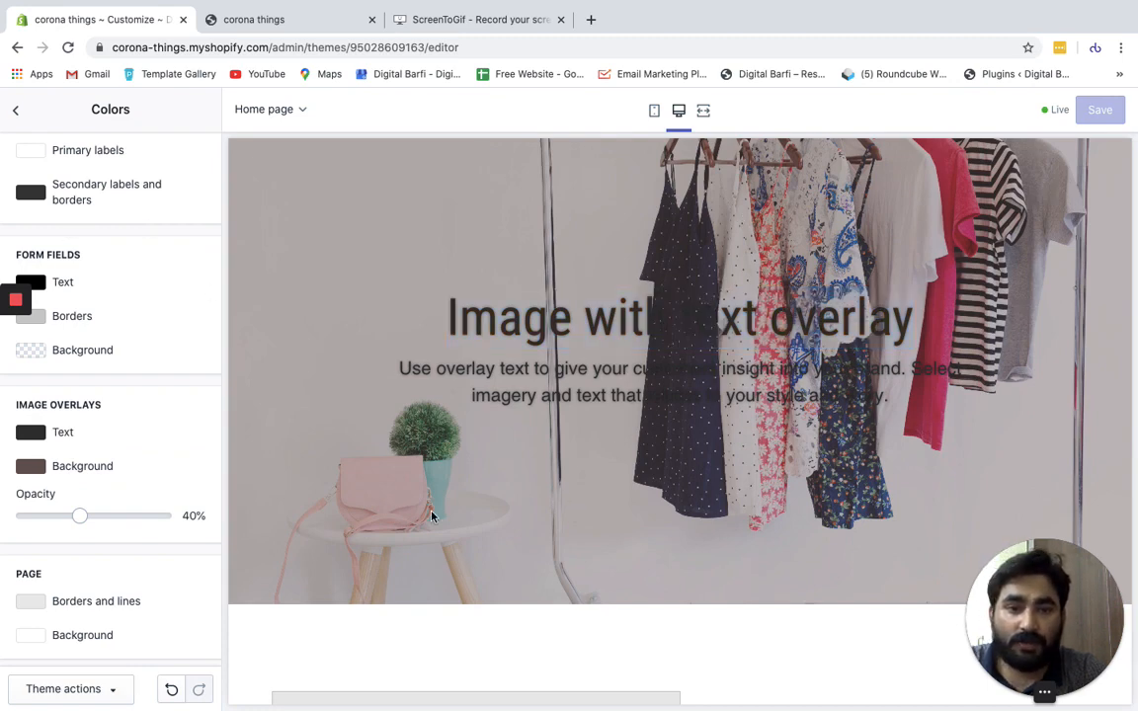
pyautogui.scroll(2, 601, 298)
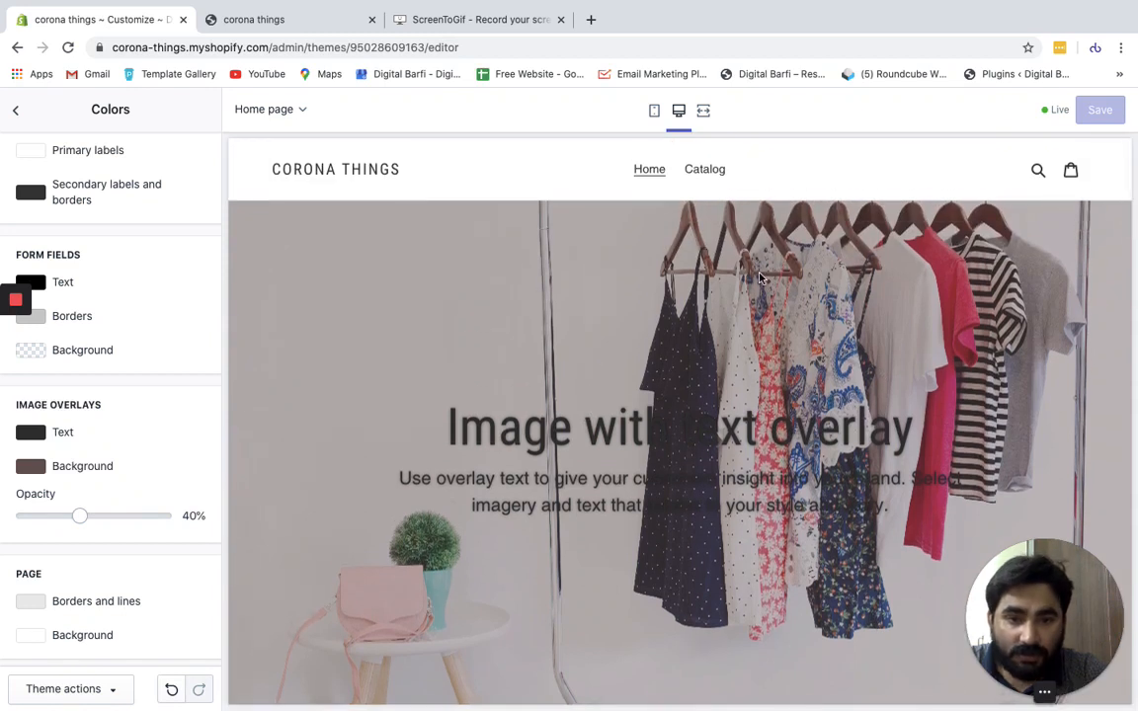
pyautogui.tripleClick(525, 423)
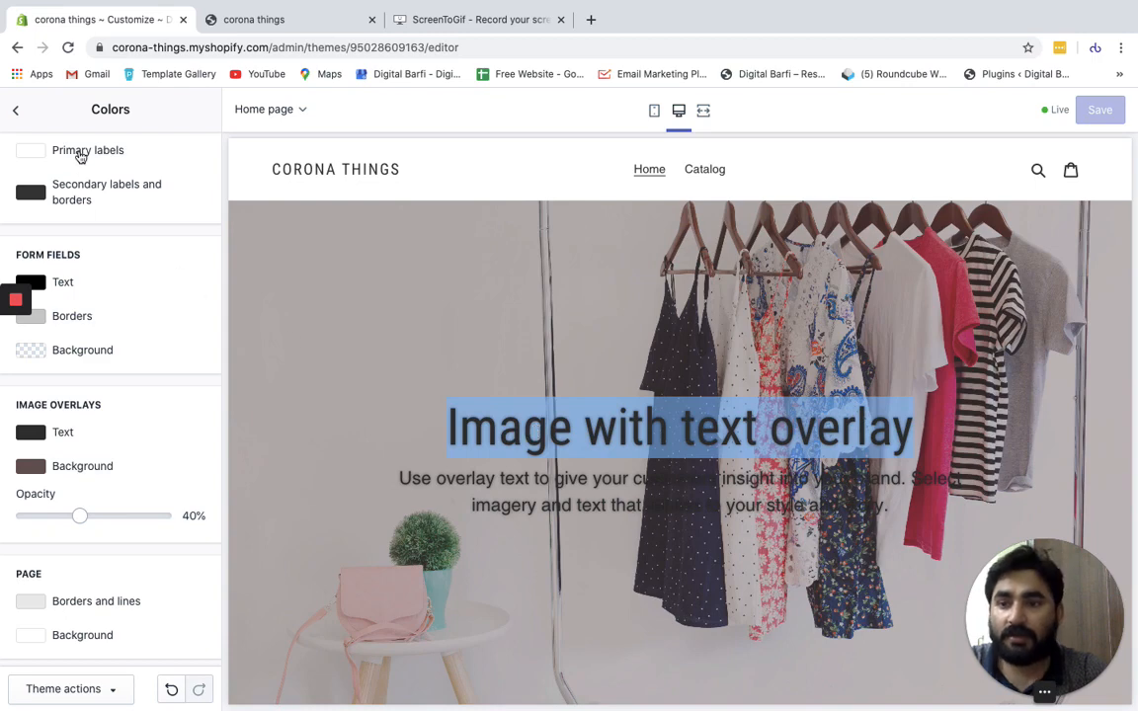
pyautogui.scroll(2, 79, 153)
pyautogui.scroll(-5, 89, 391)
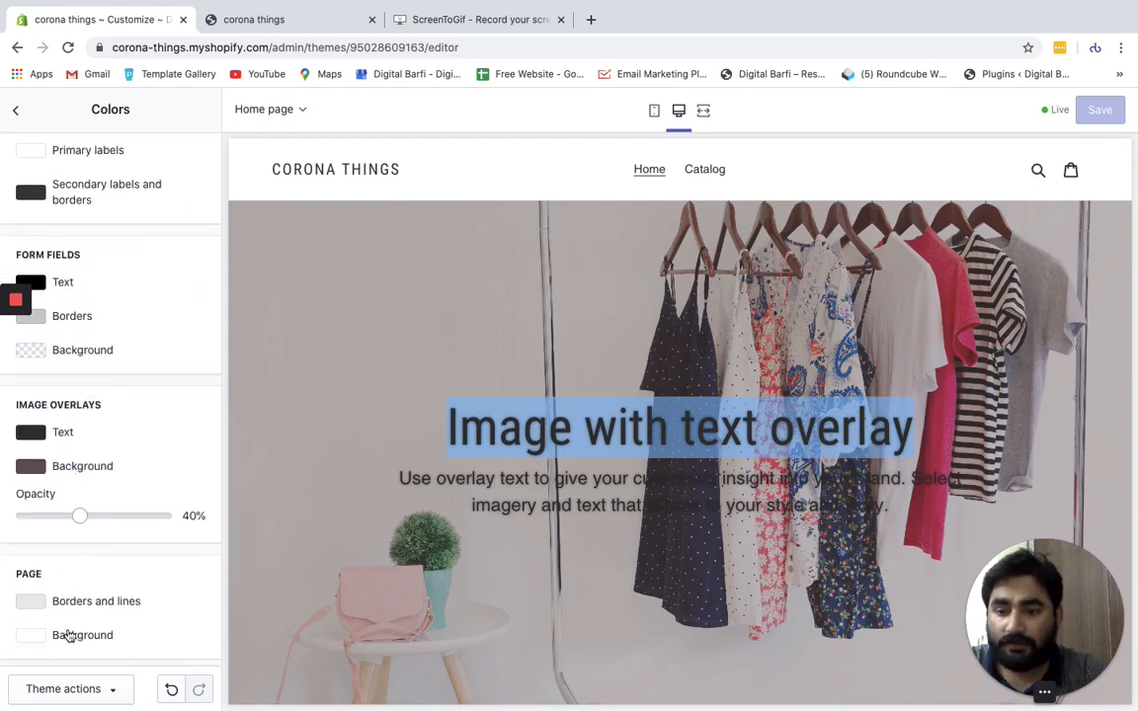
# Step: Set the image overlay text color to blue #2234A4 in the theme's color settings and save the theme
pyautogui.click(95, 436)
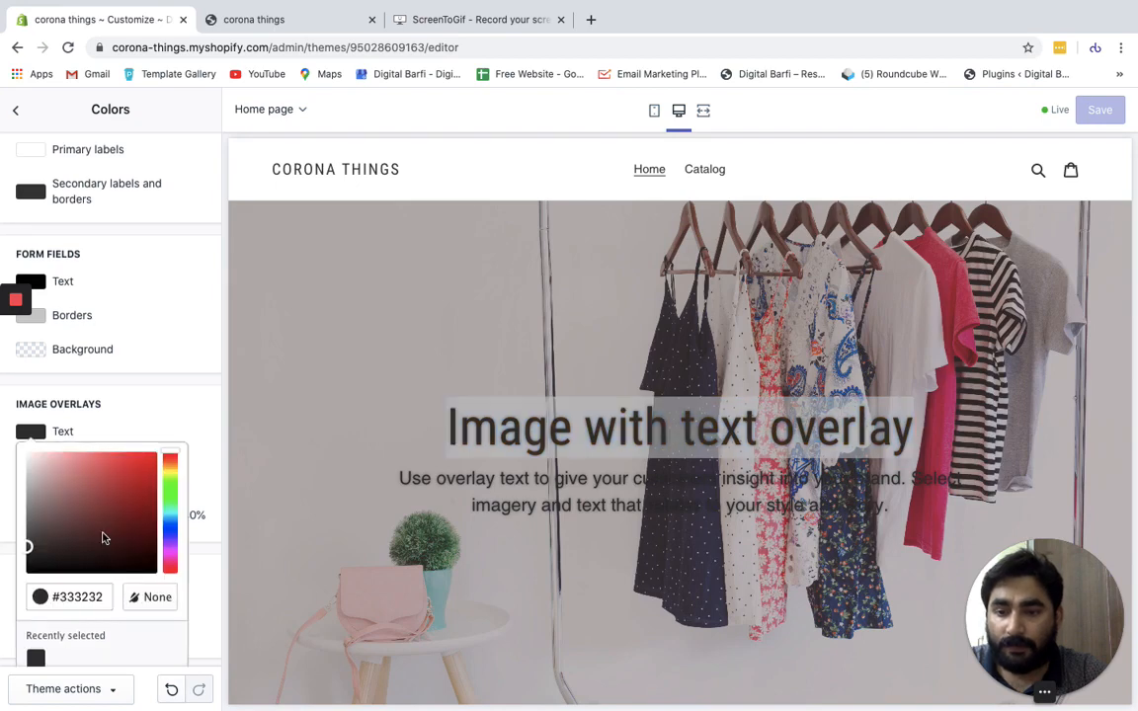
pyautogui.scroll(-3, 104, 537)
pyautogui.click(169, 448)
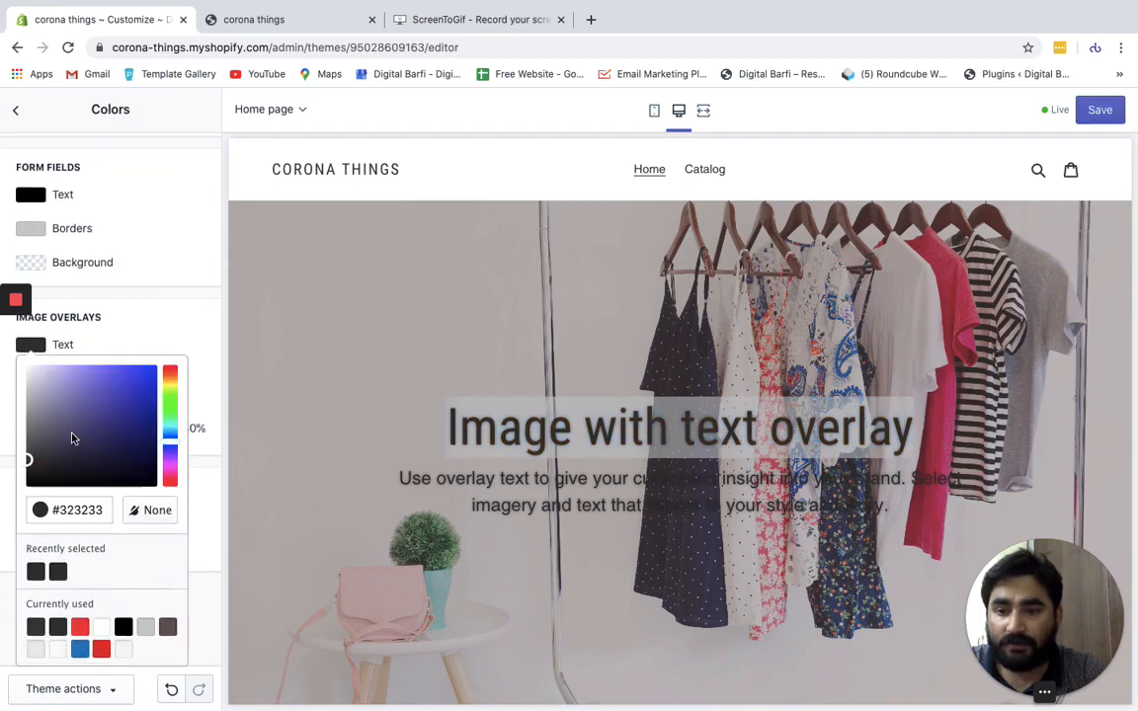
pyautogui.moveTo(121, 406); pyautogui.dragTo(128, 408)
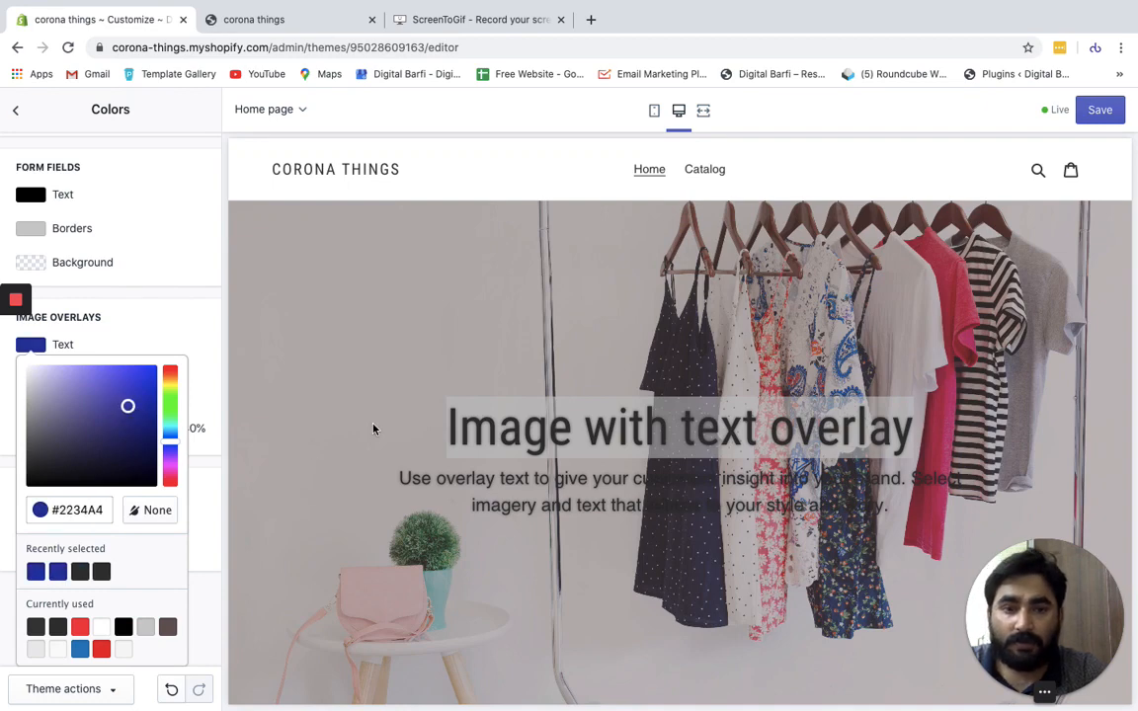
pyautogui.click(215, 374)
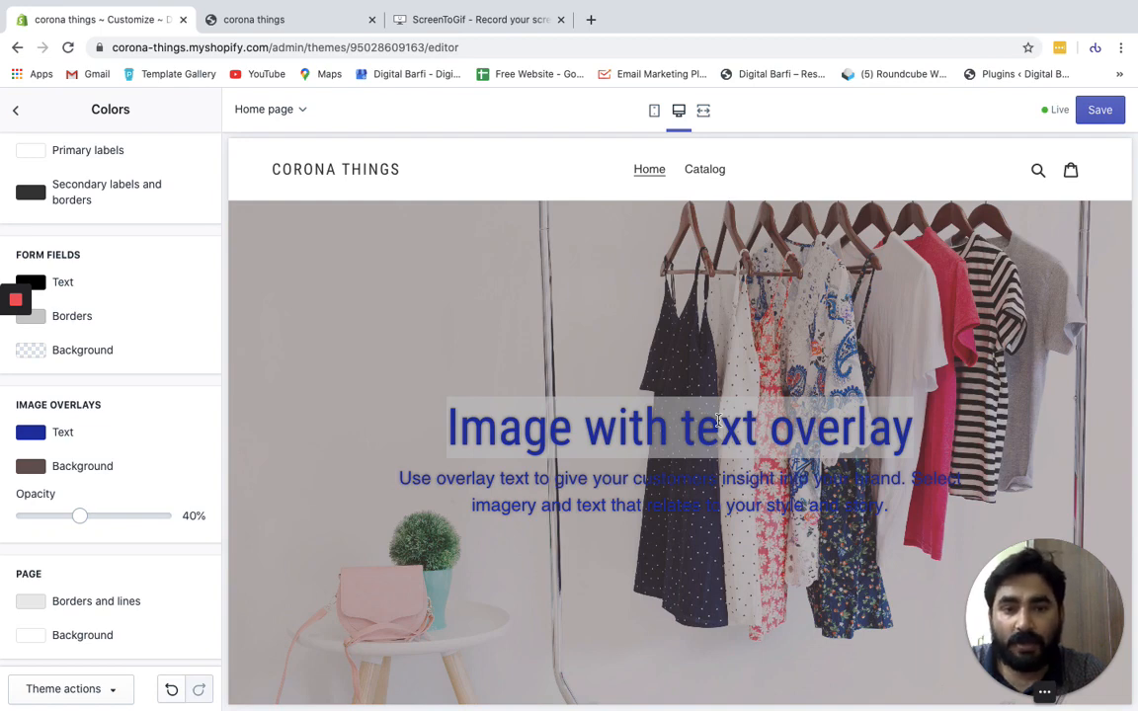
pyautogui.click(1099, 110)
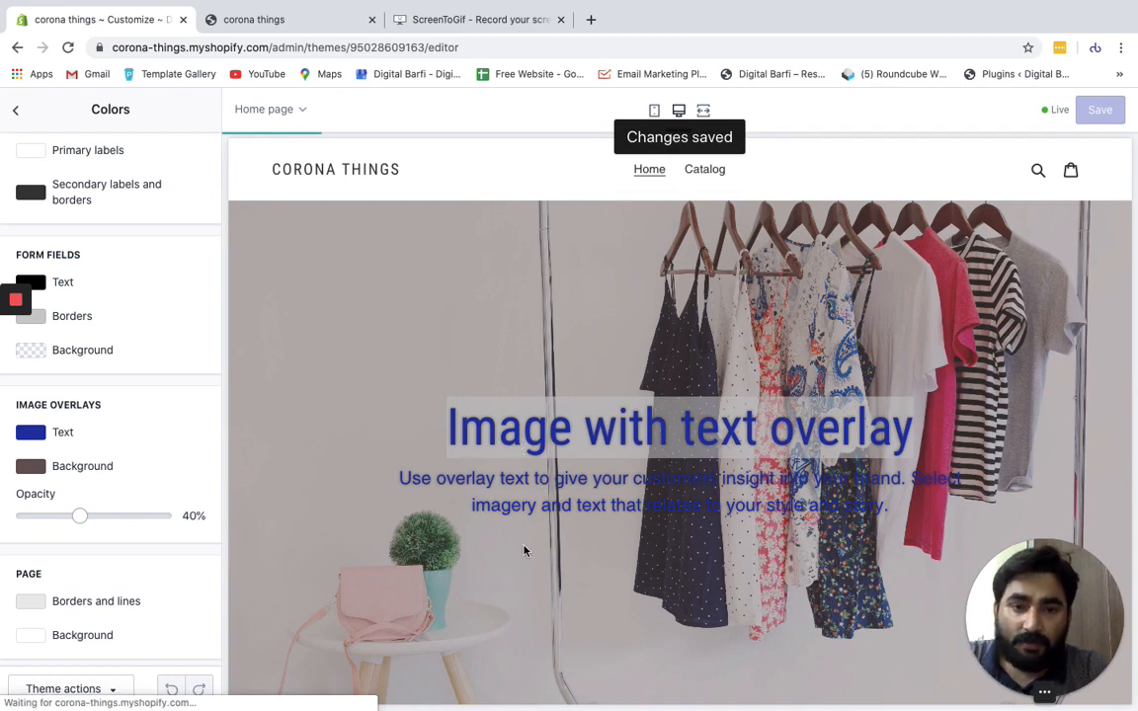
# Step: Check the home page banner in the mobile preview and review the theme's Search settings
pyautogui.click(655, 111)
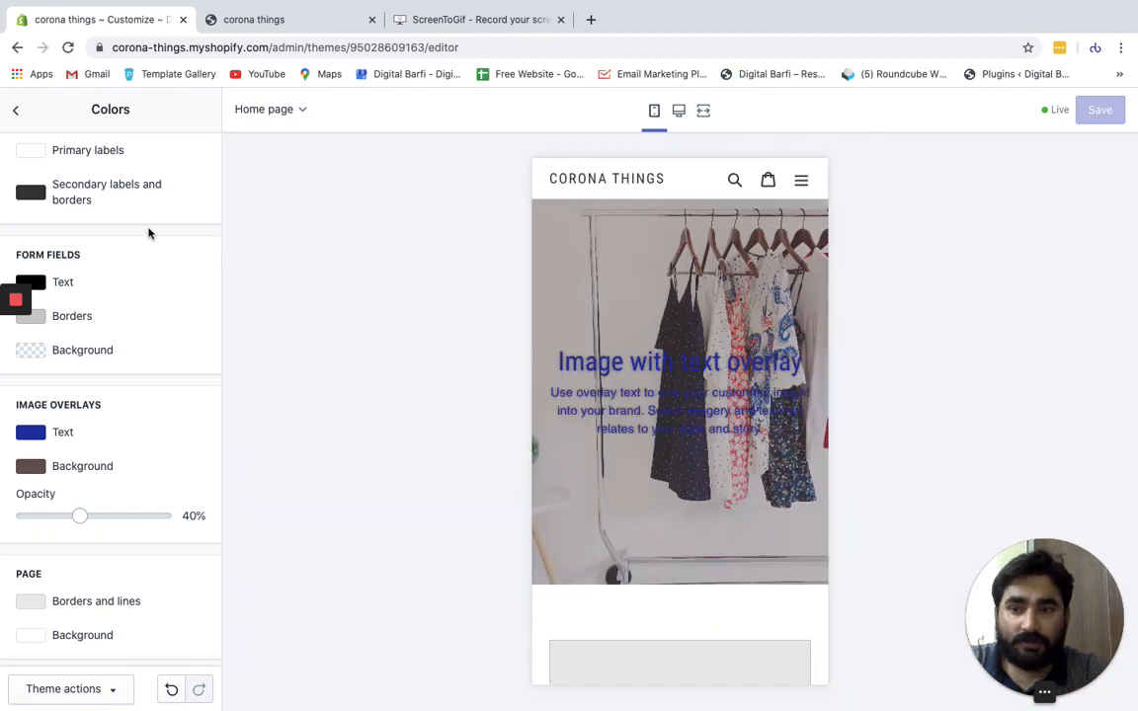
pyautogui.click(17, 111)
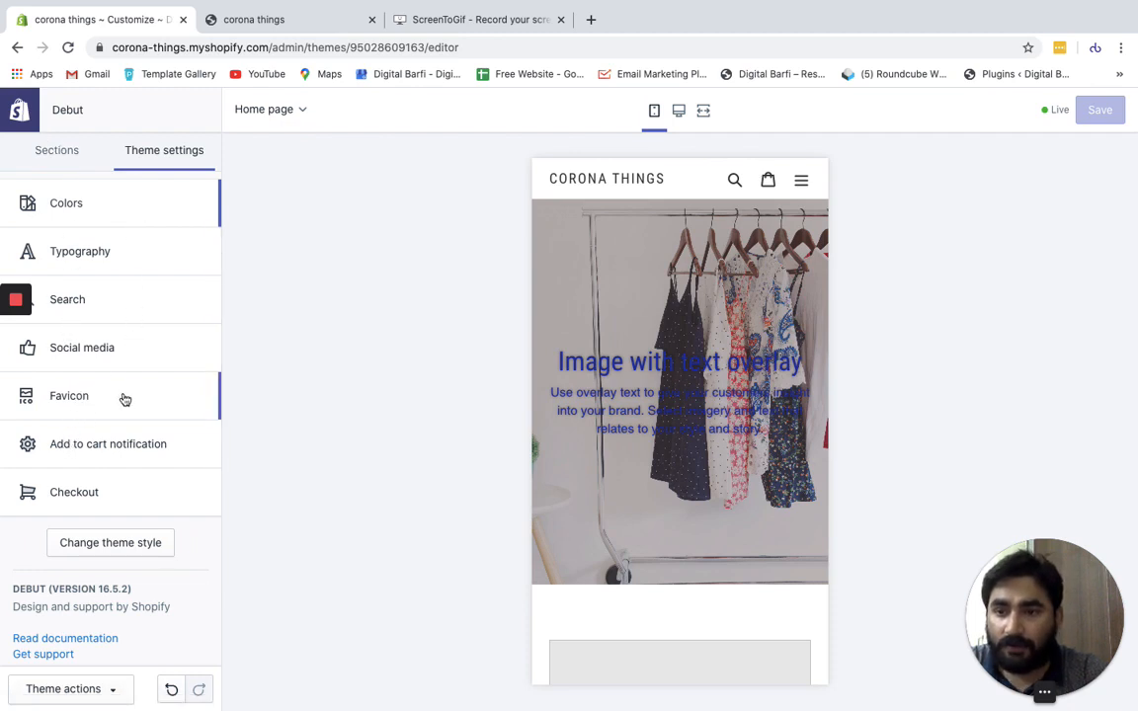
pyautogui.click(126, 293)
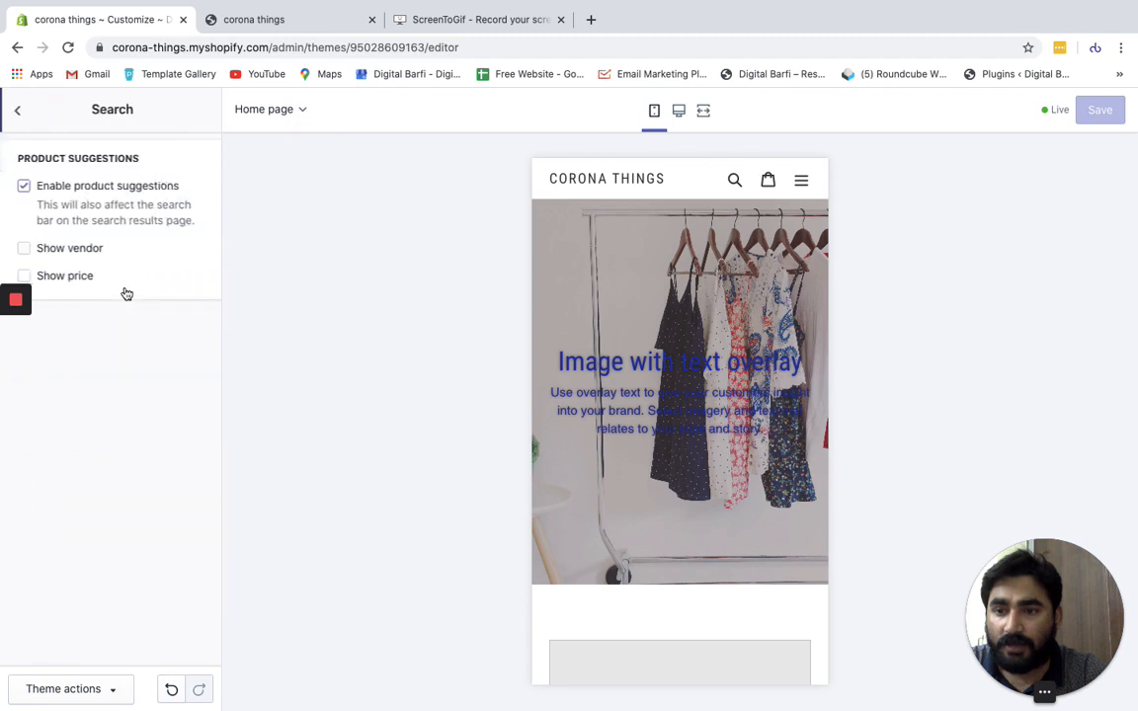
pyautogui.click(16, 111)
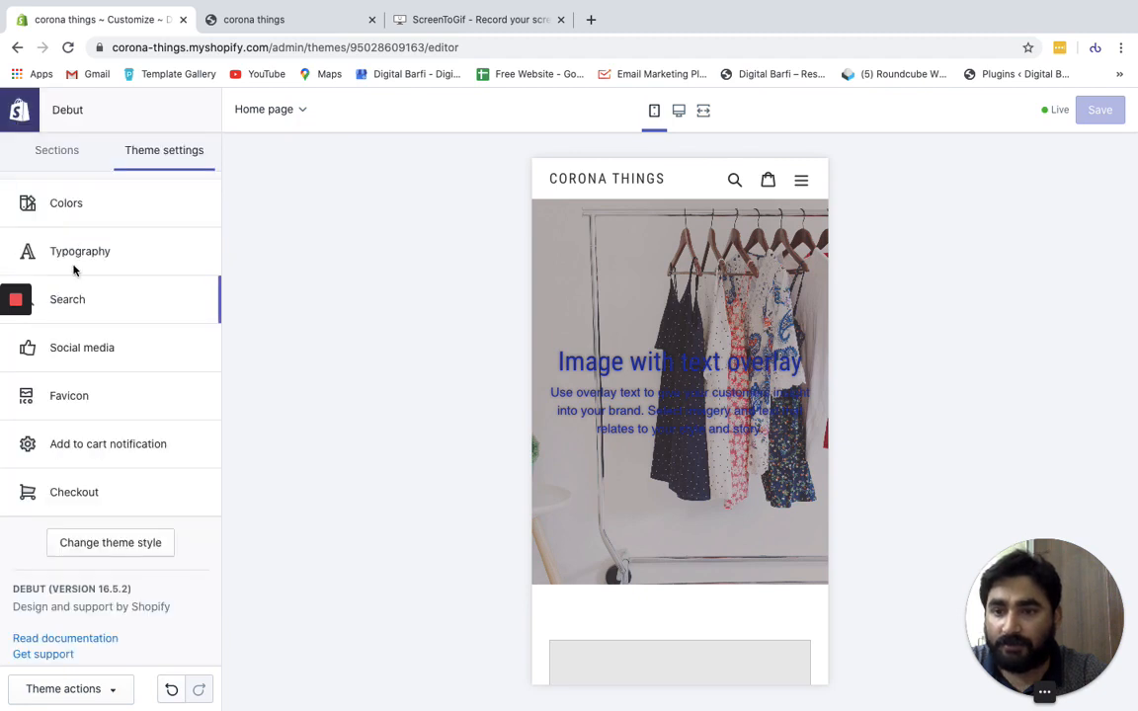
# Step: In the theme's social media settings, enter twitter.com/coronathing as the Twitter account
pyautogui.click(95, 336)
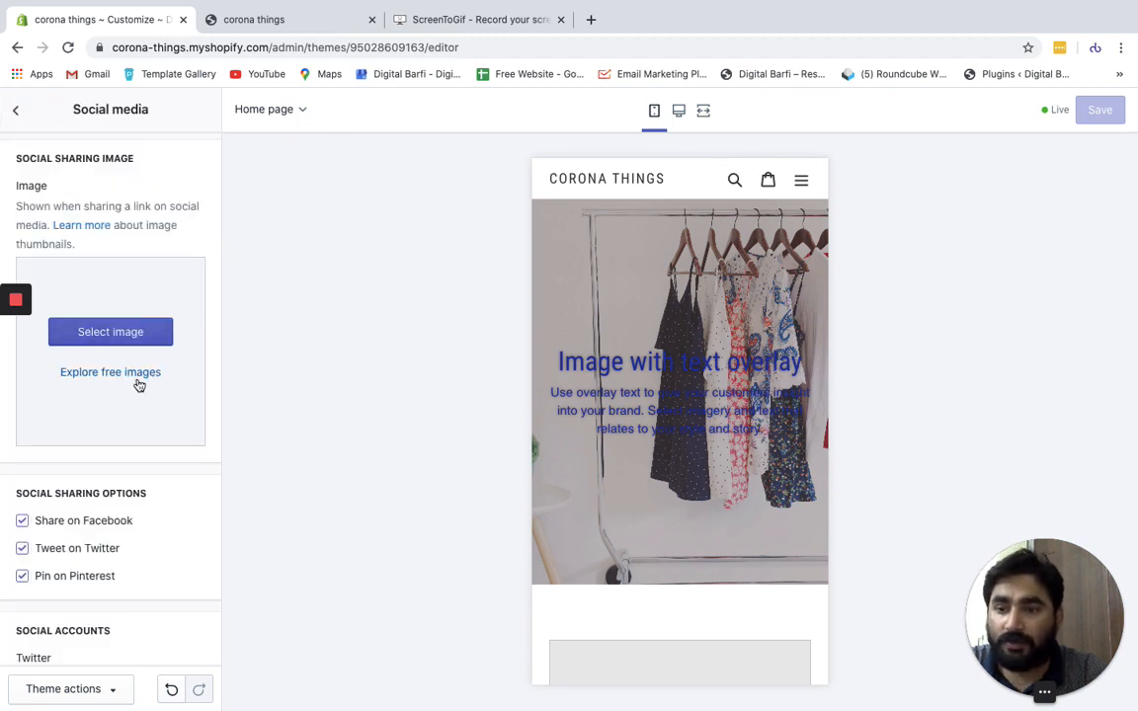
pyautogui.scroll(-10, 139, 380)
pyautogui.scroll(5, 137, 380)
pyautogui.scroll(1, 138, 378)
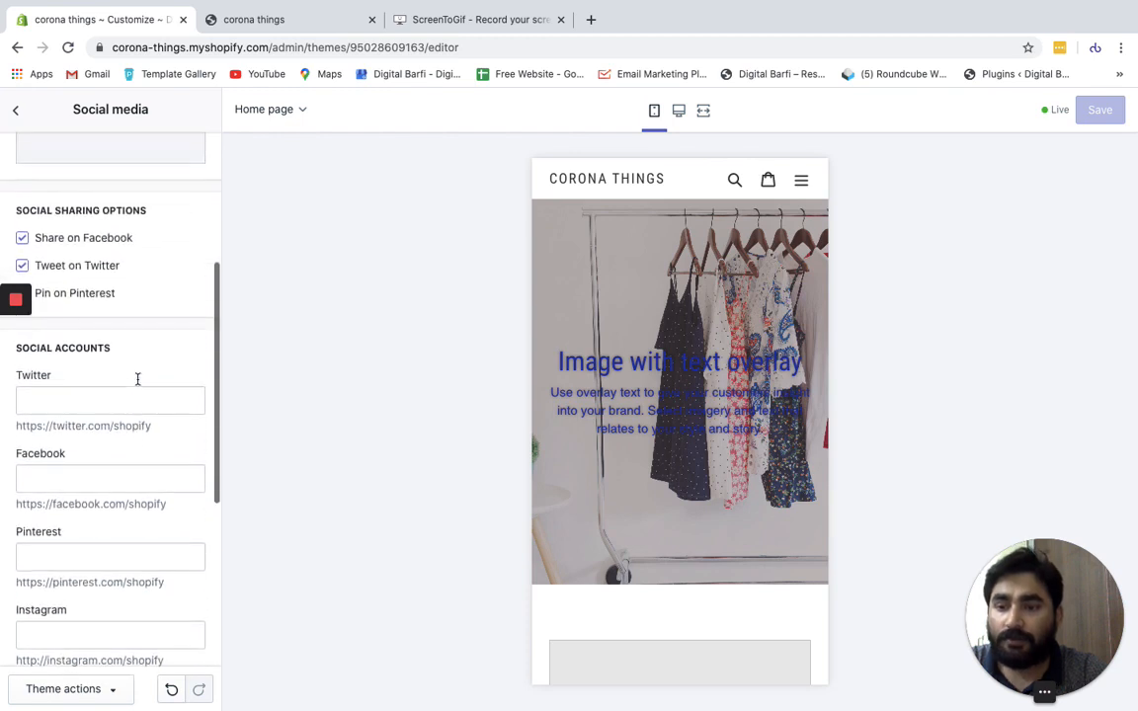
pyautogui.click(95, 398)
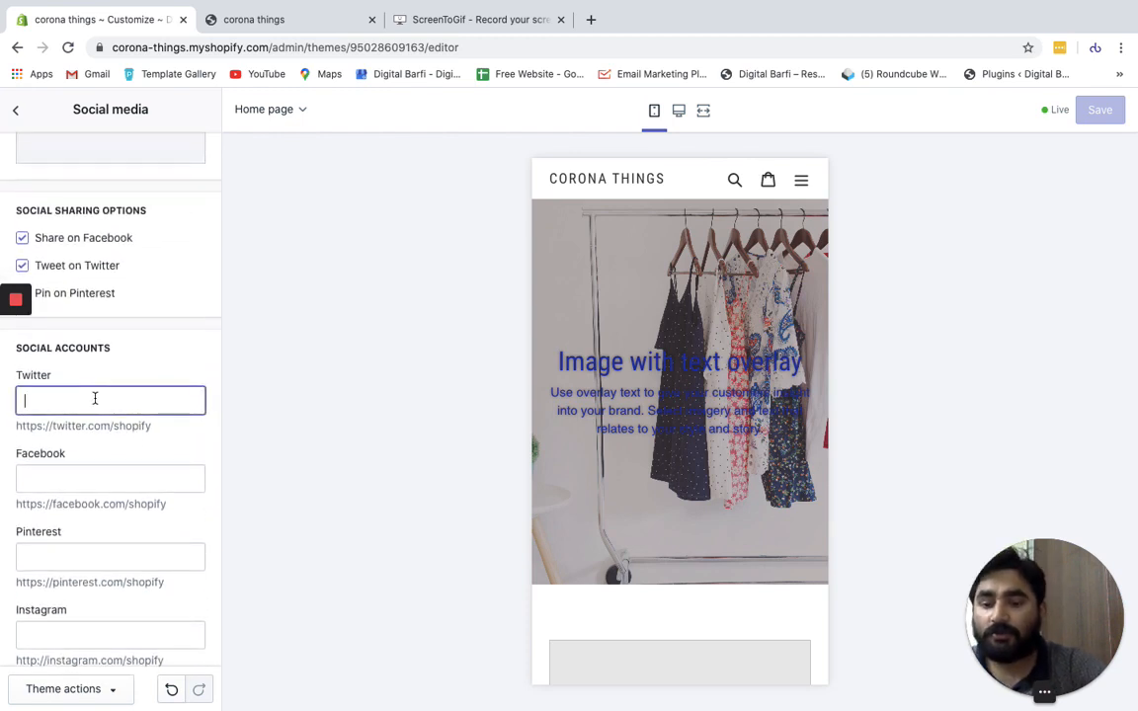
pyautogui.write('twi')
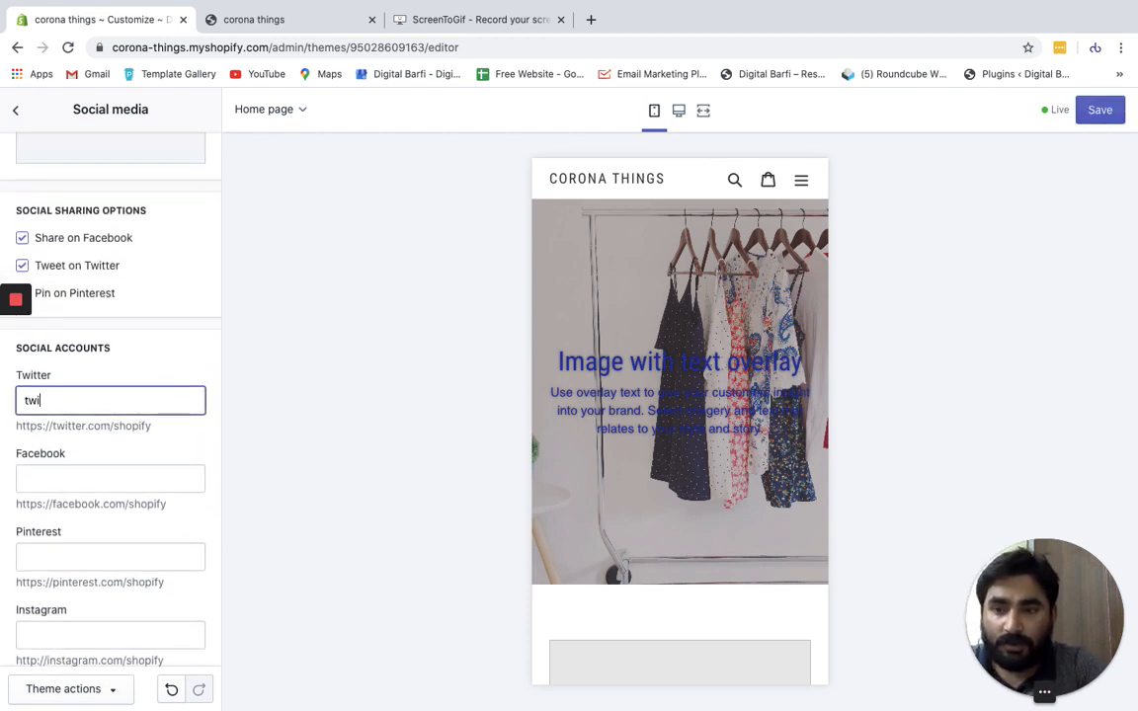
pyautogui.write('tter.com')
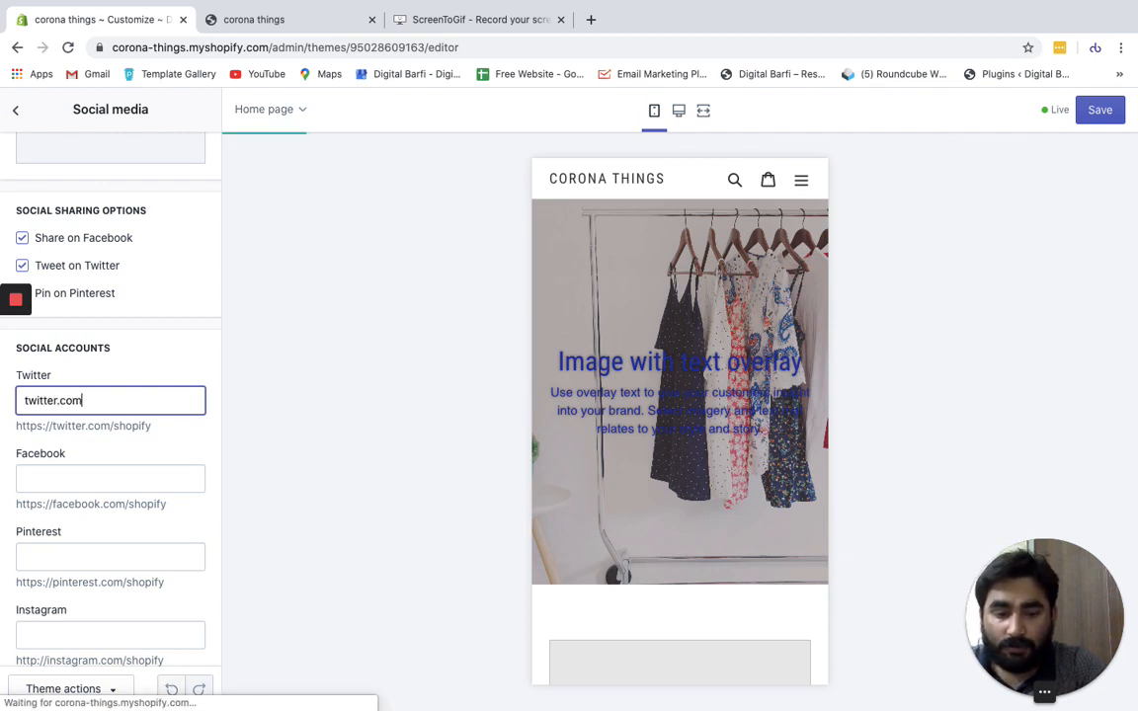
pyautogui.write('/coronath')
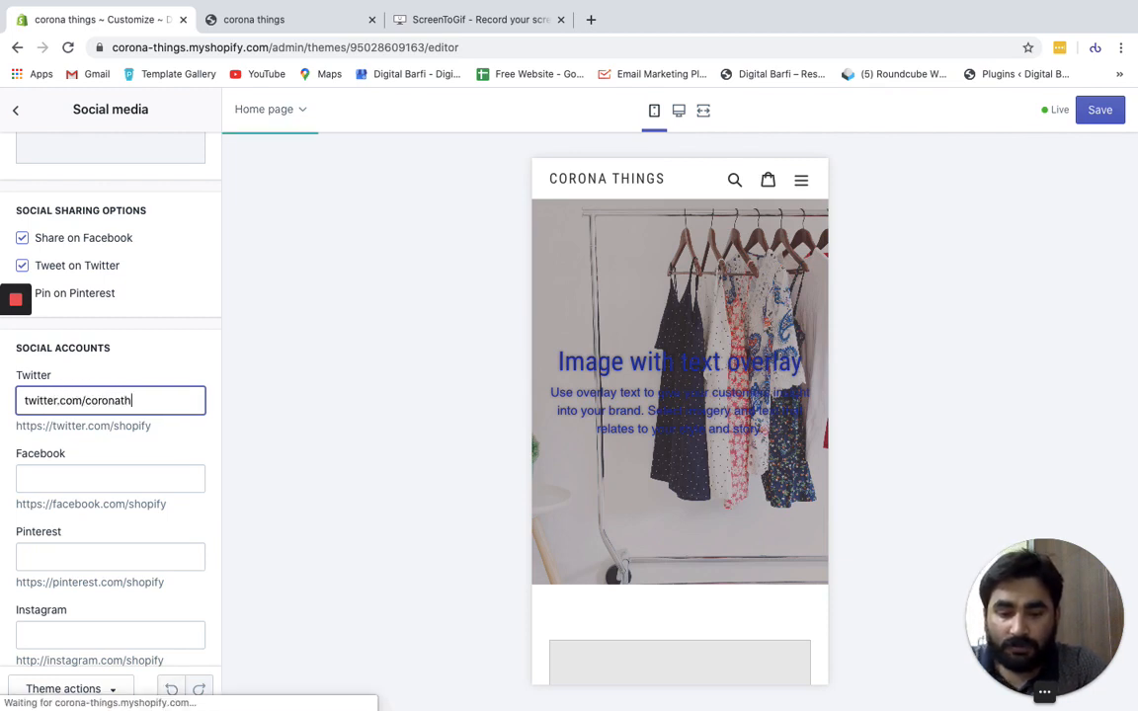
pyautogui.write('ngs')
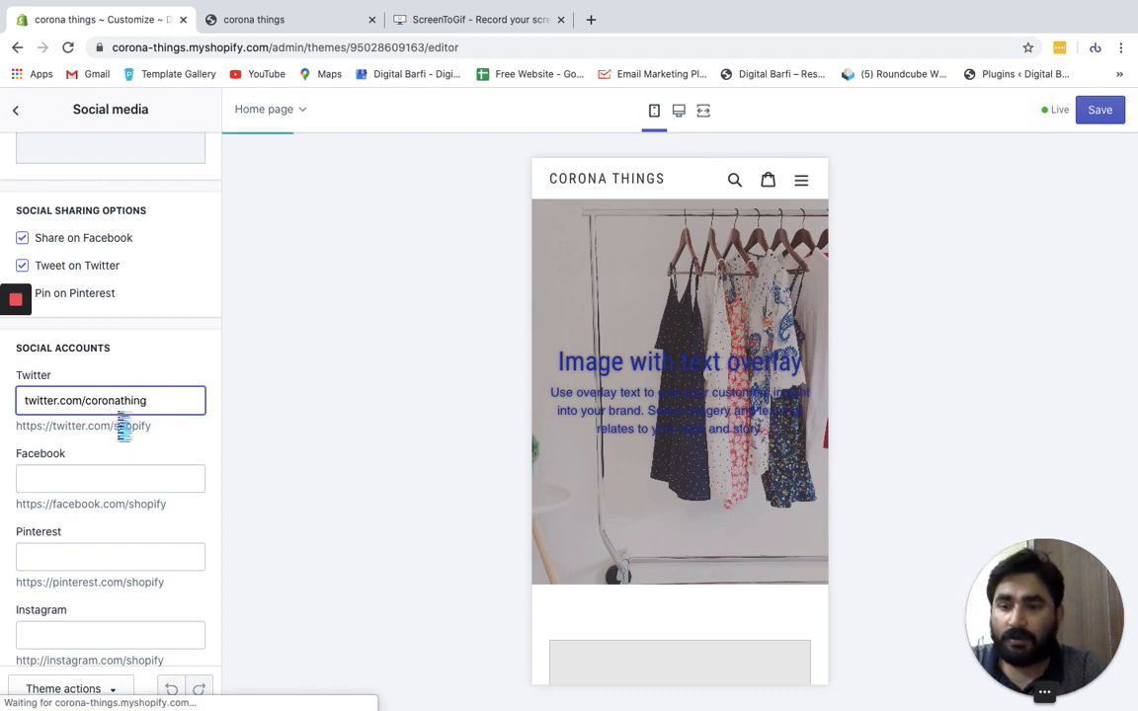
# Step: Enter fb.com/coronathings as the Facebook account in the social media settings
pyautogui.click(113, 475)
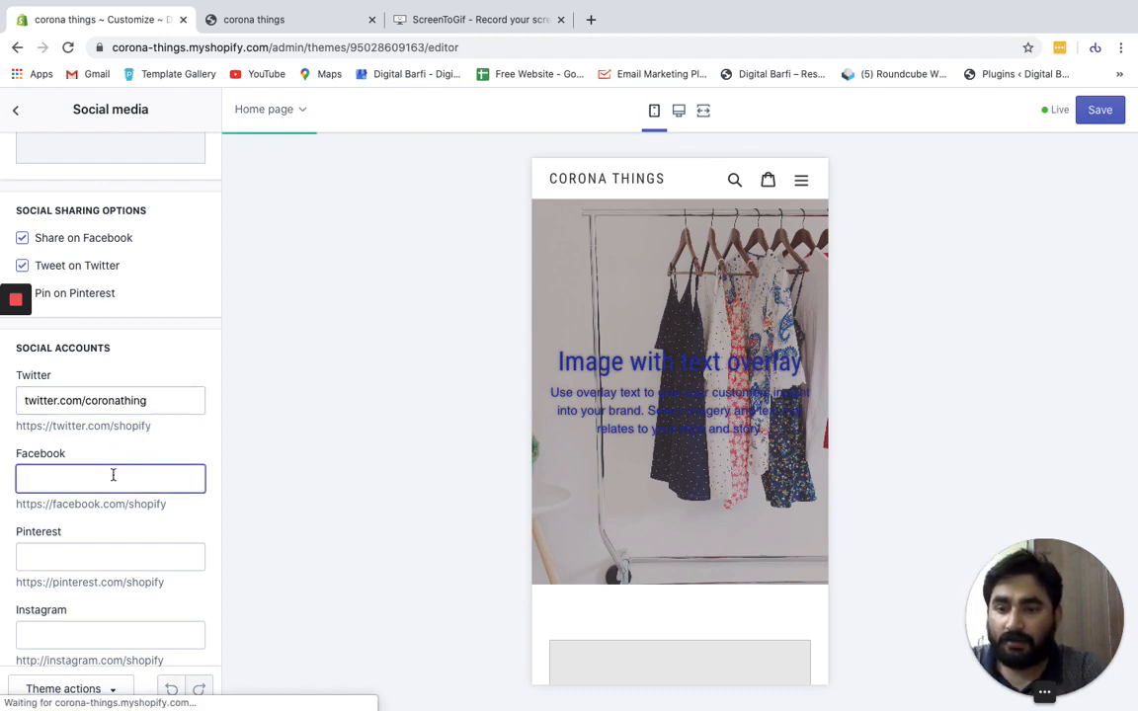
pyautogui.write('fb.com/coronathings')
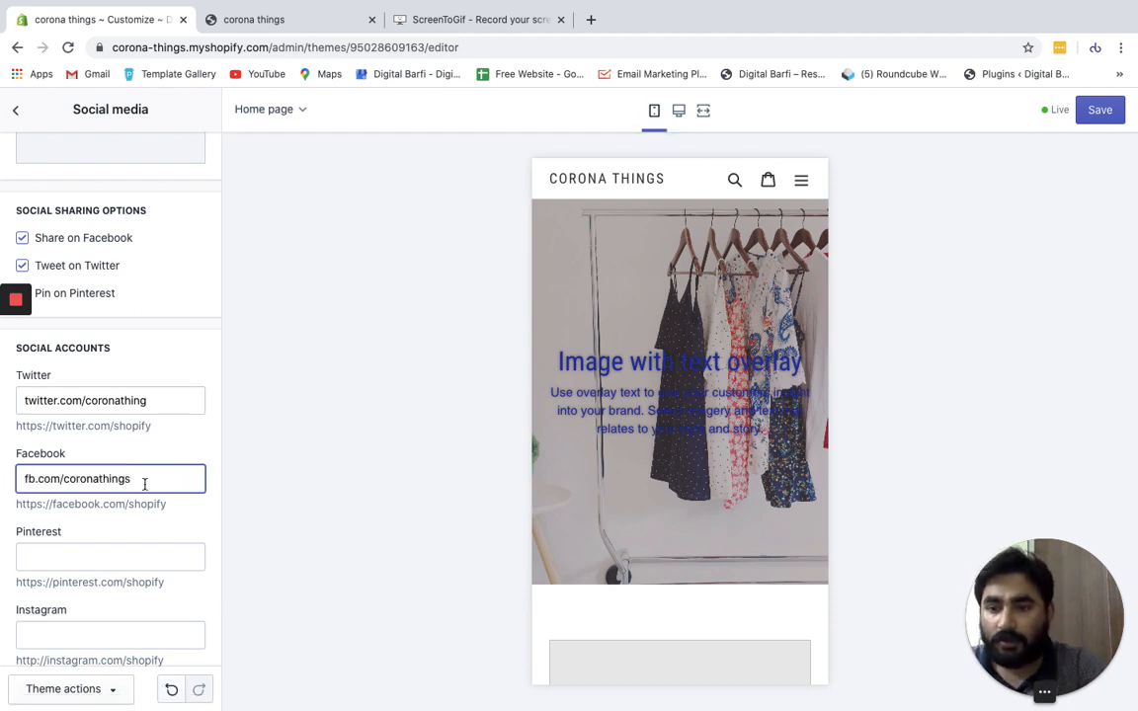
pyautogui.click(221, 511)
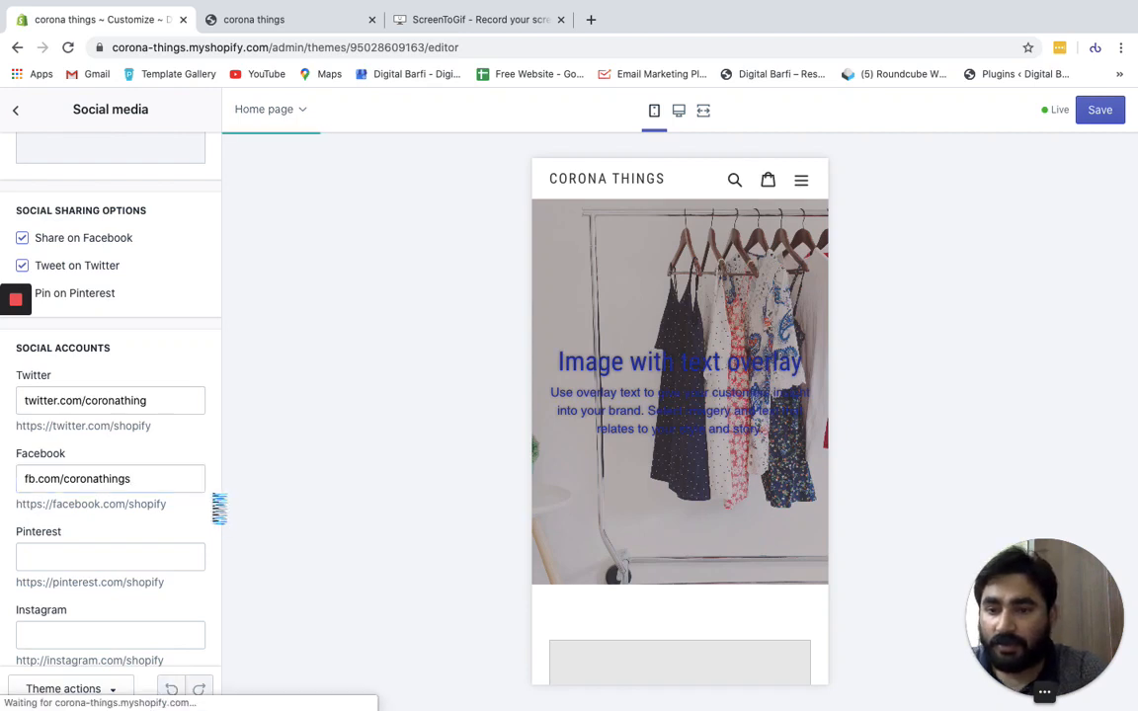
pyautogui.click(142, 480)
# Step: Check the Facebook and Twitter links in the mobile preview's footer against the entered accounts, and save the theme
pyautogui.scroll(-20, 607, 491)
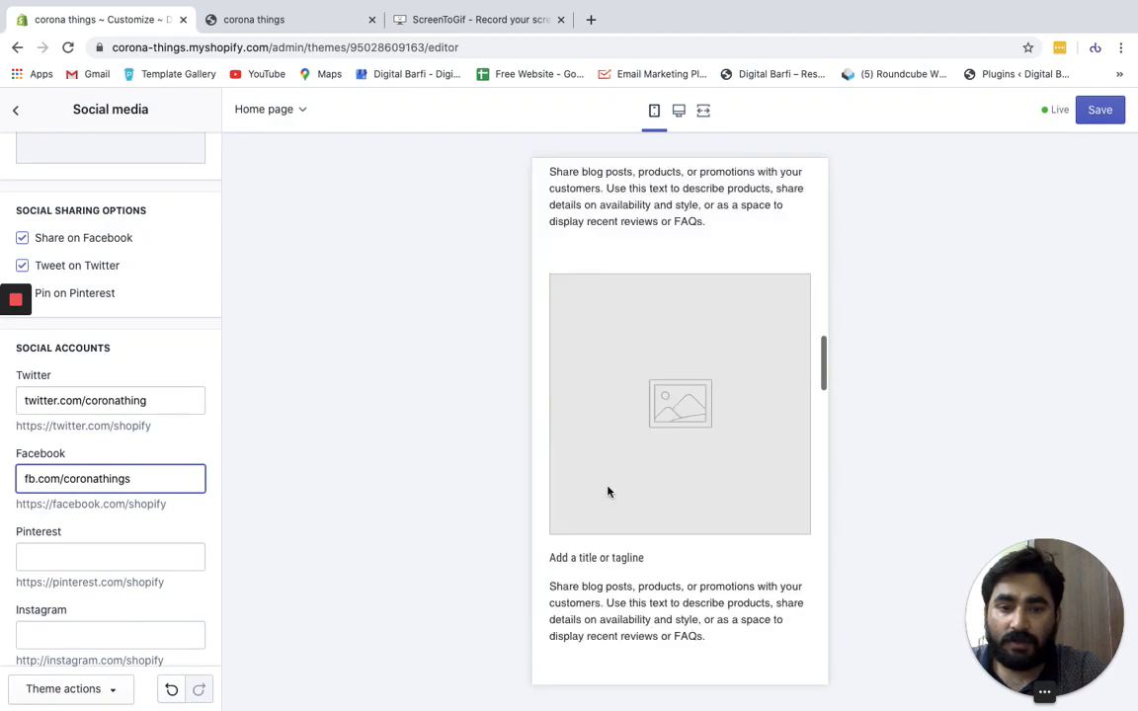
pyautogui.scroll(5, 609, 492)
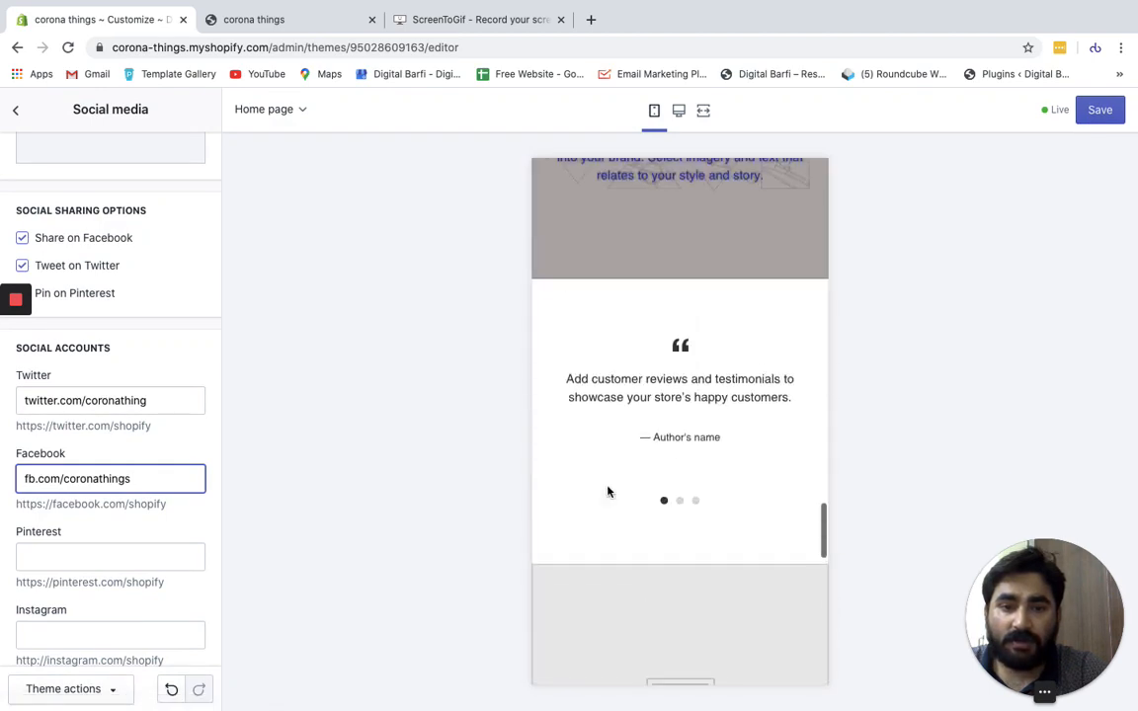
pyautogui.scroll(-10, 693, 402)
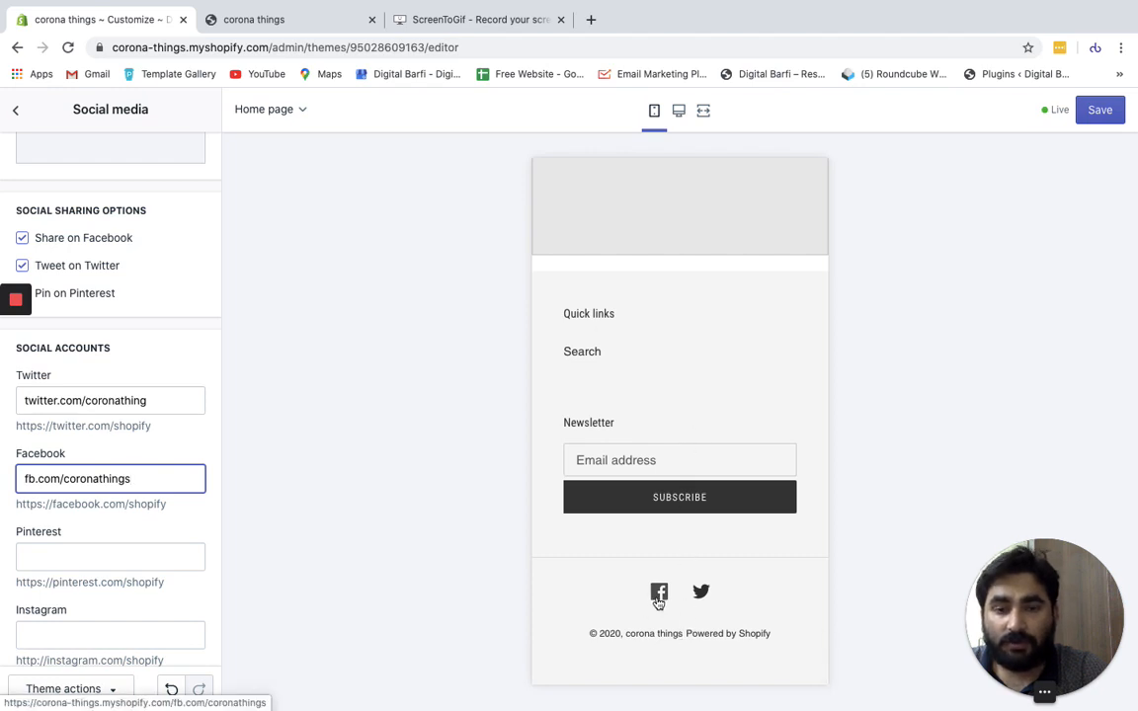
pyautogui.tripleClick(135, 478)
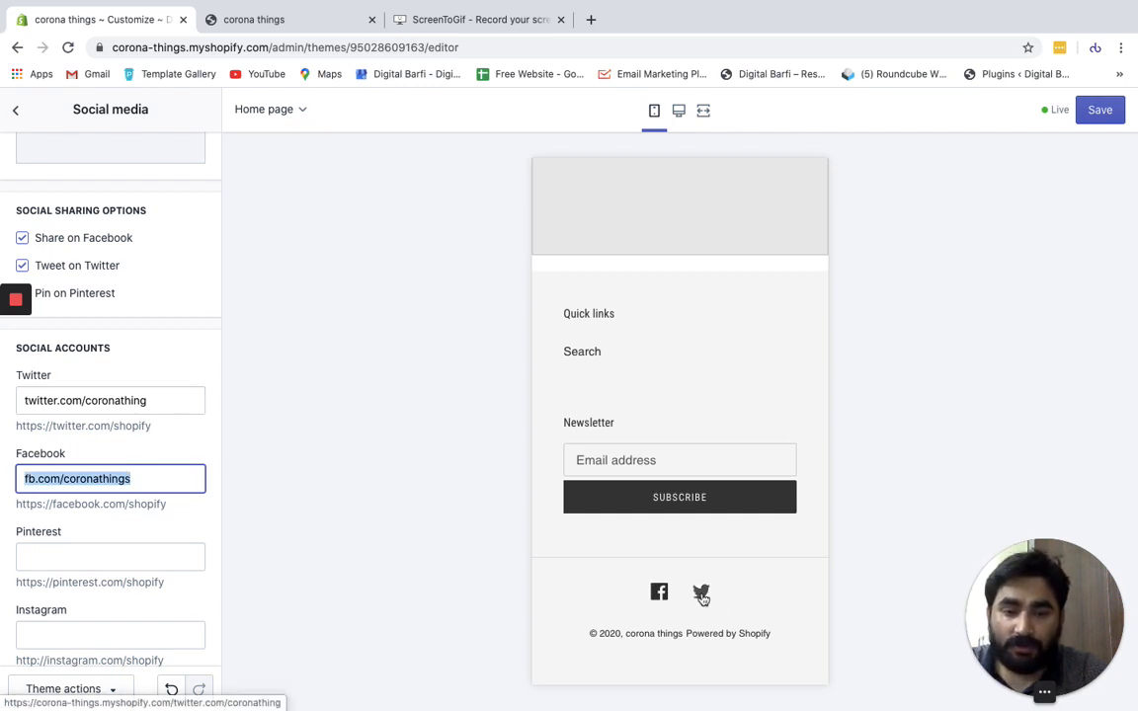
pyautogui.click(162, 402)
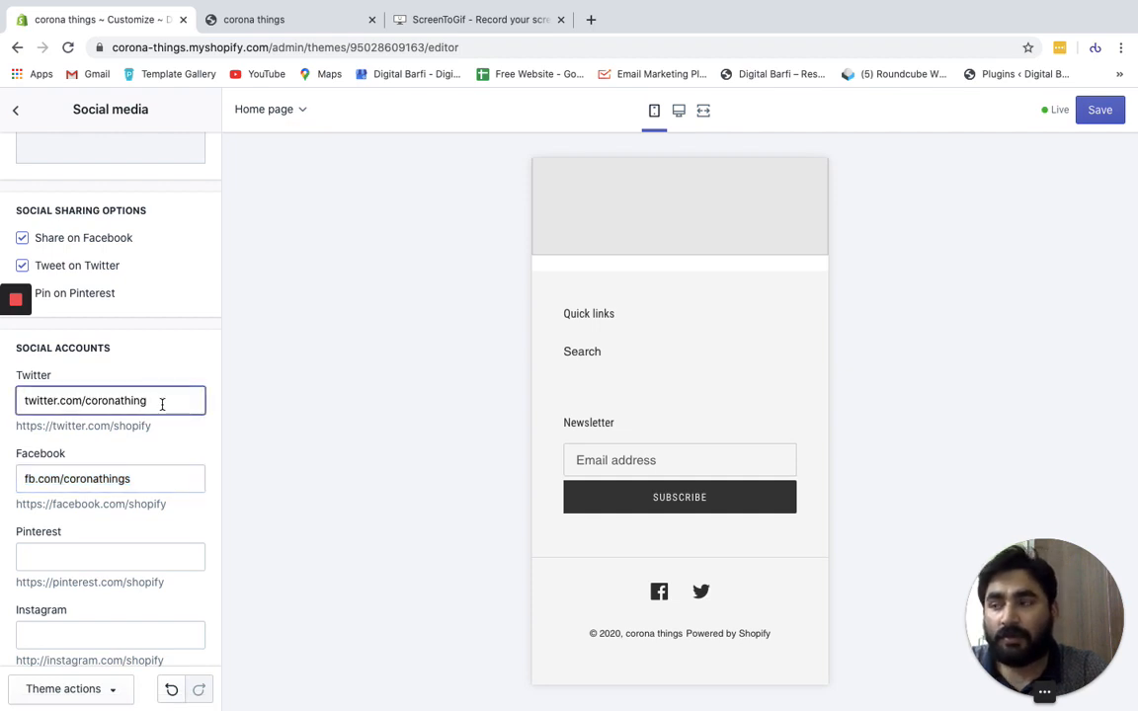
pyautogui.click(1102, 111)
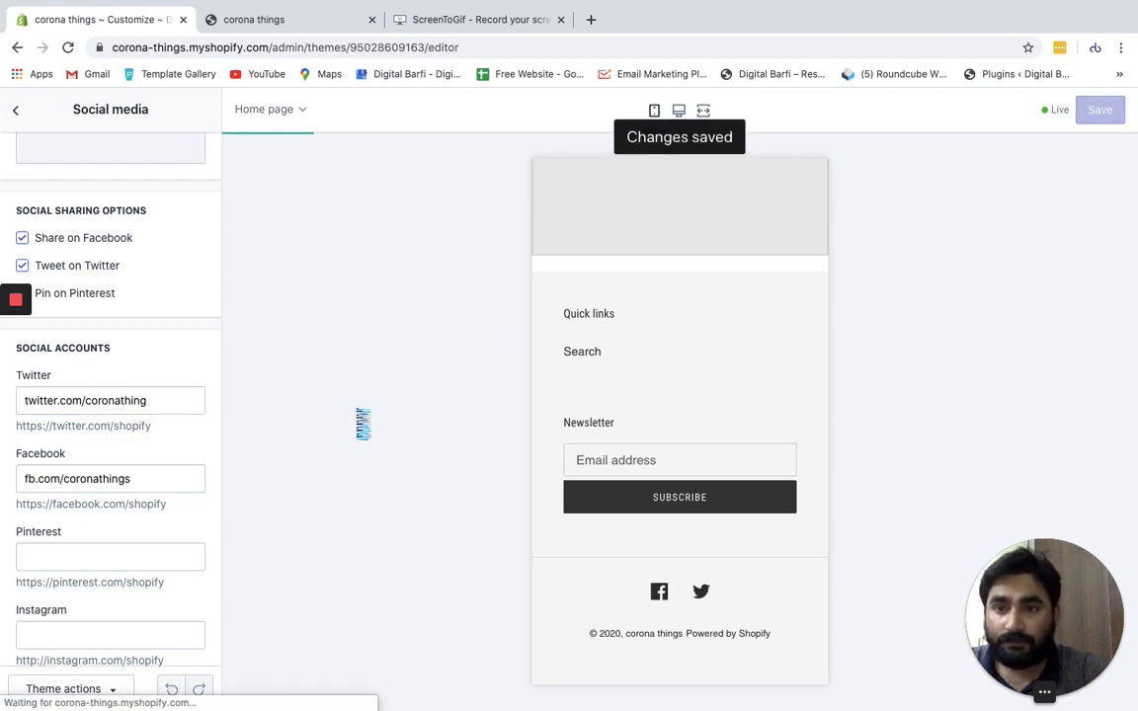
# Step: Review the remaining theme settings categories and compare the home page's section list with the content in the mobile preview
pyautogui.click(16, 116)
pyautogui.scroll(-1, 113, 425)
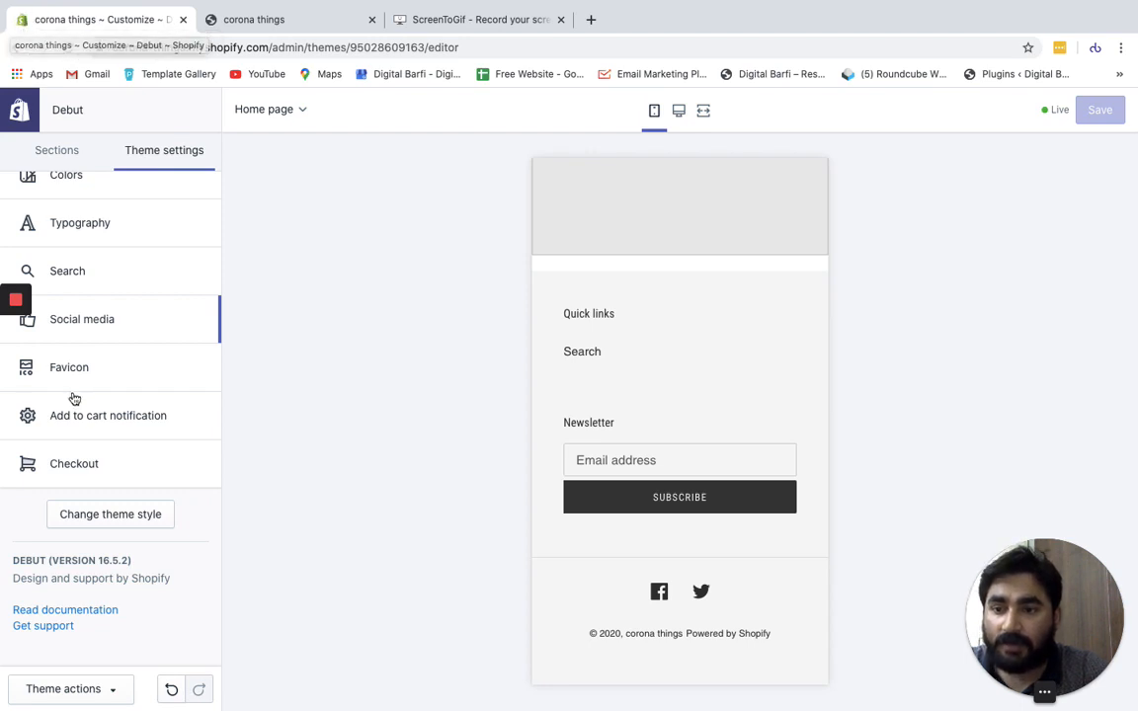
pyautogui.scroll(-1, 85, 428)
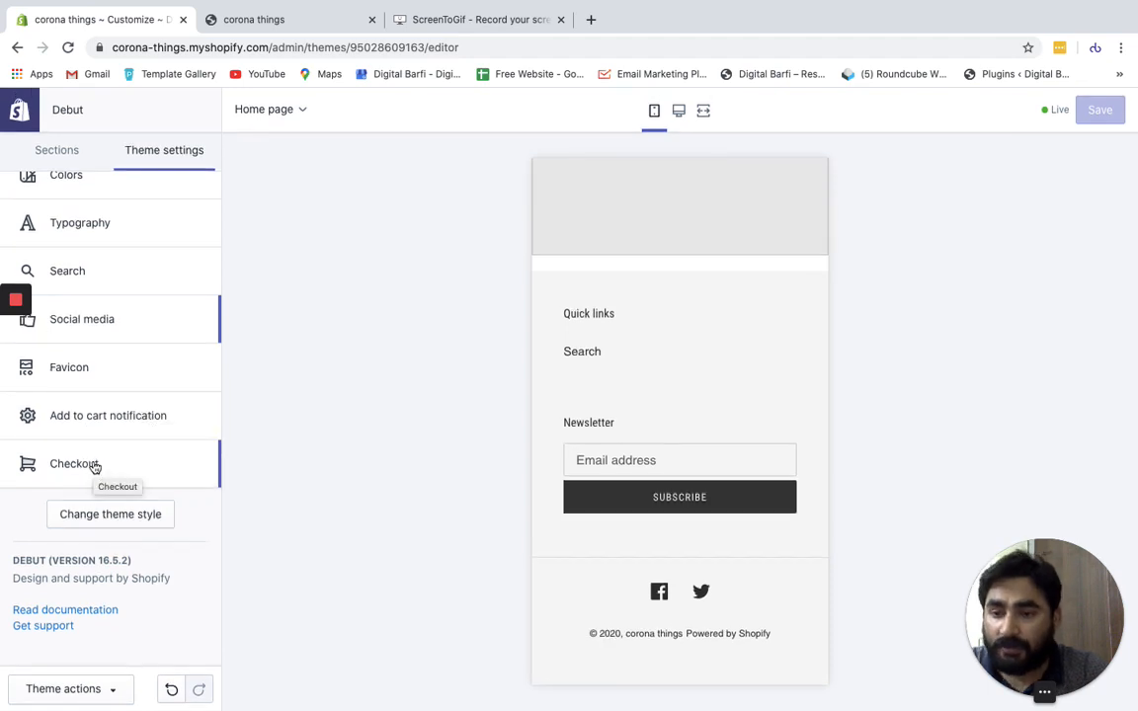
pyautogui.click(57, 150)
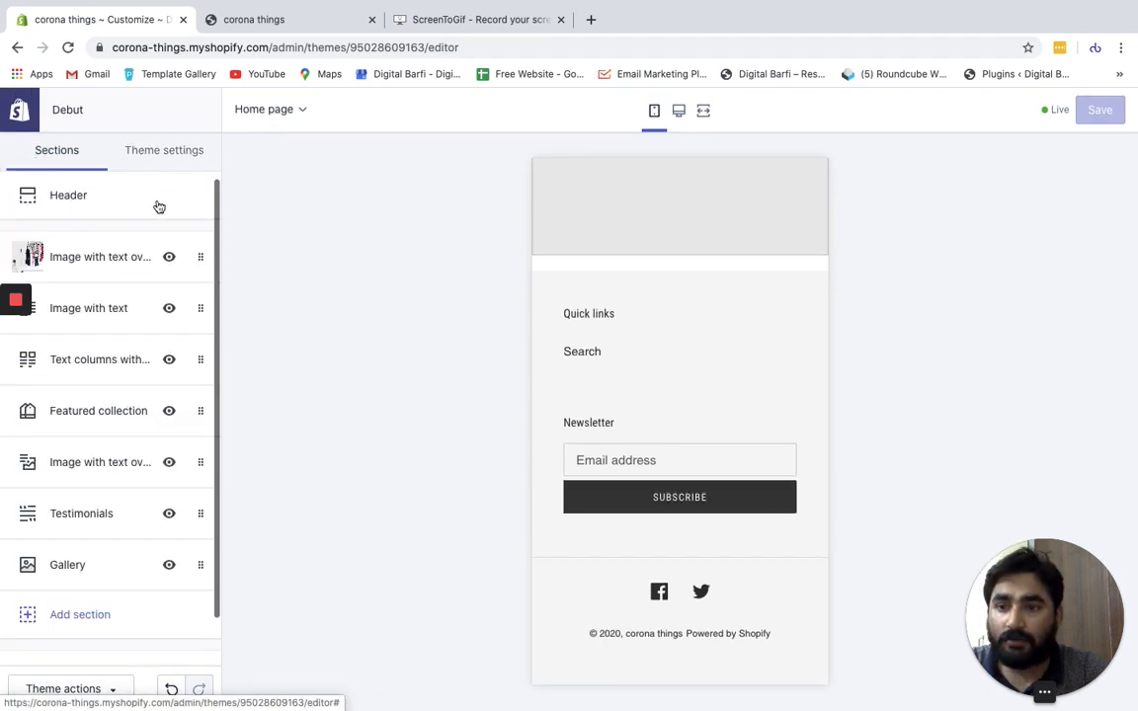
pyautogui.scroll(-2, 116, 484)
pyautogui.scroll(10, 731, 299)
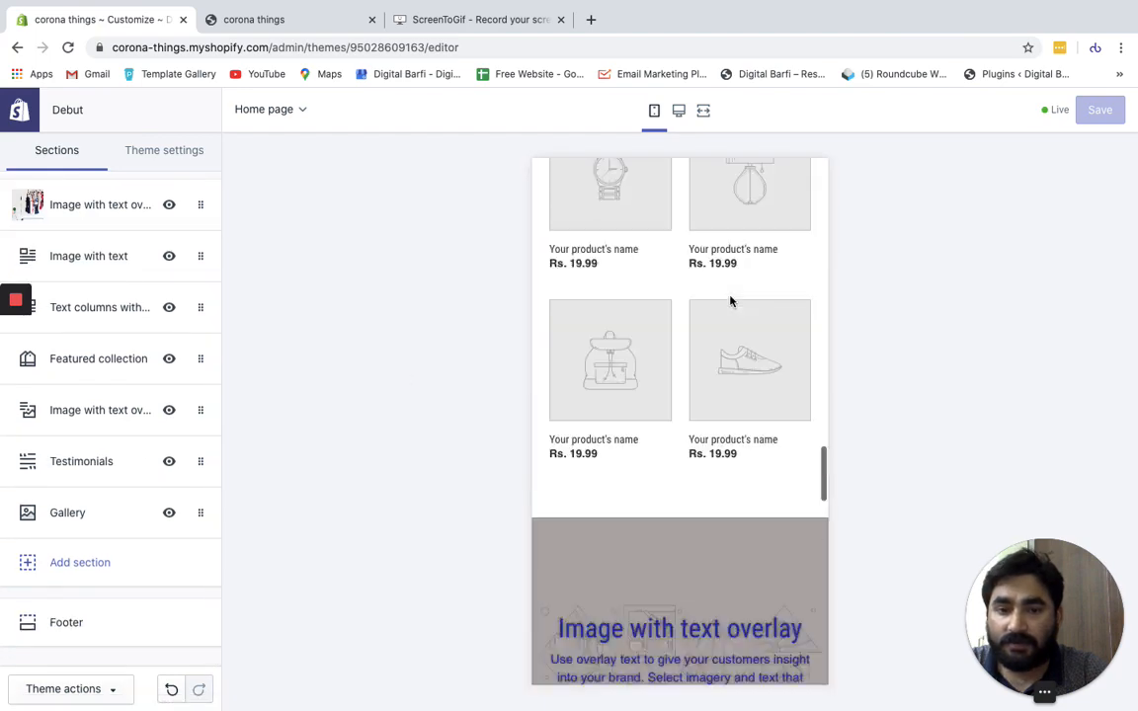
pyautogui.scroll(10, 731, 299)
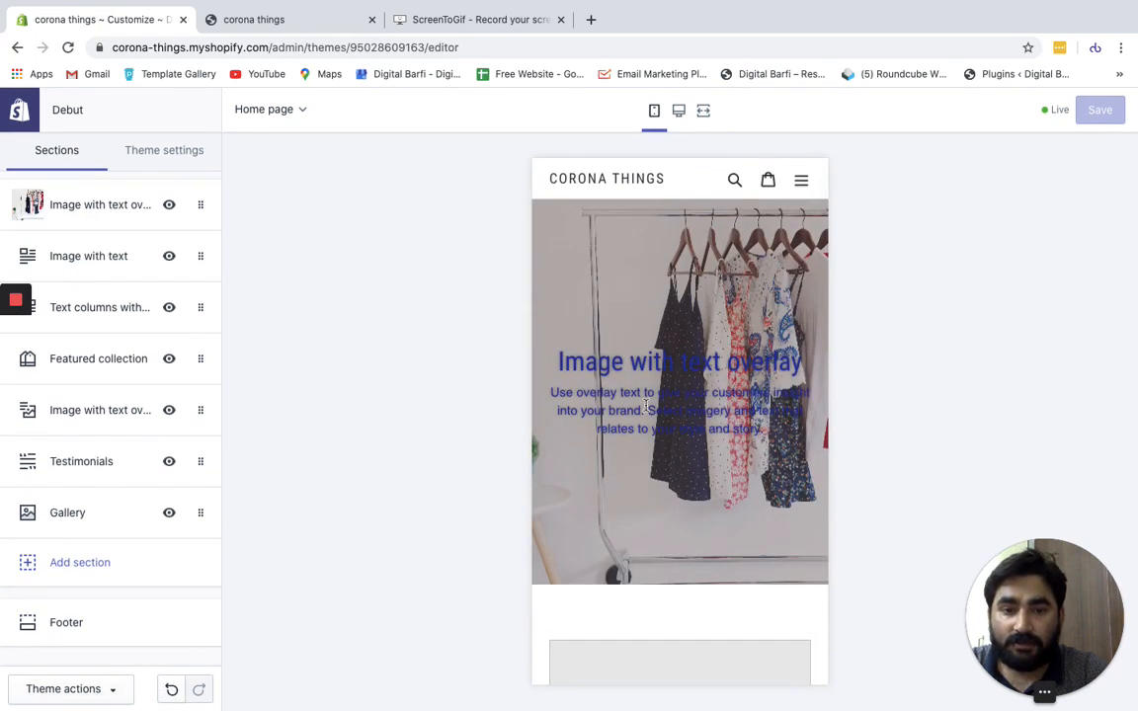
pyautogui.scroll(-5, 646, 406)
pyautogui.scroll(-3, 636, 348)
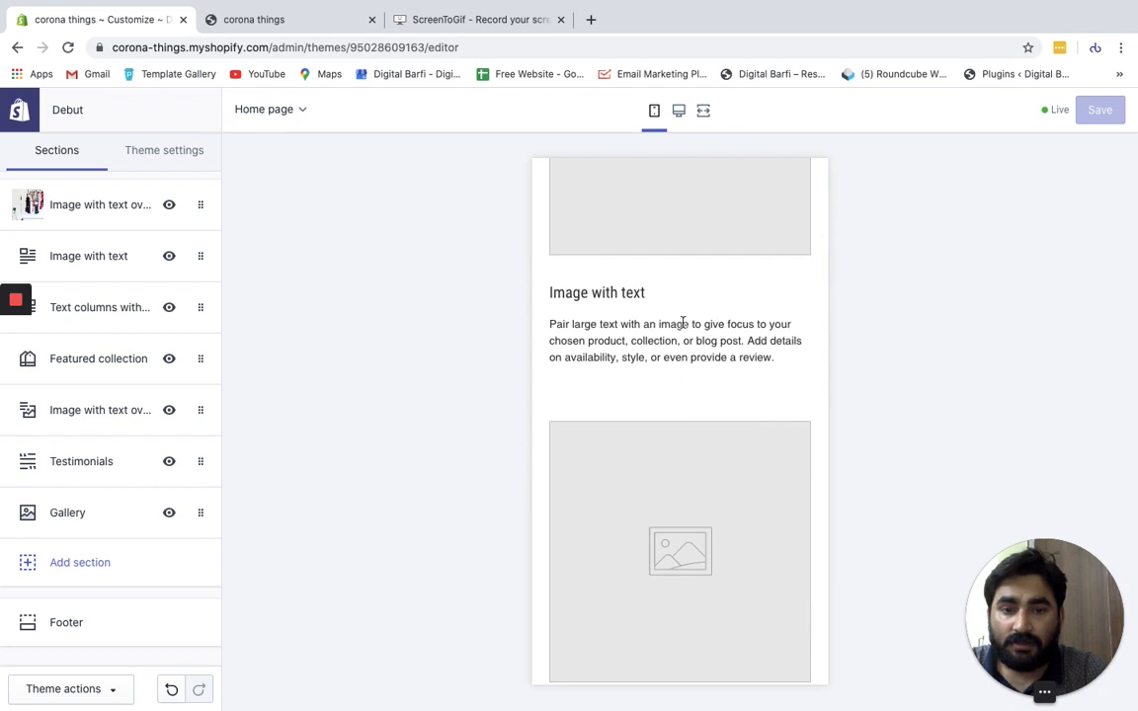
pyautogui.scroll(-5, 632, 335)
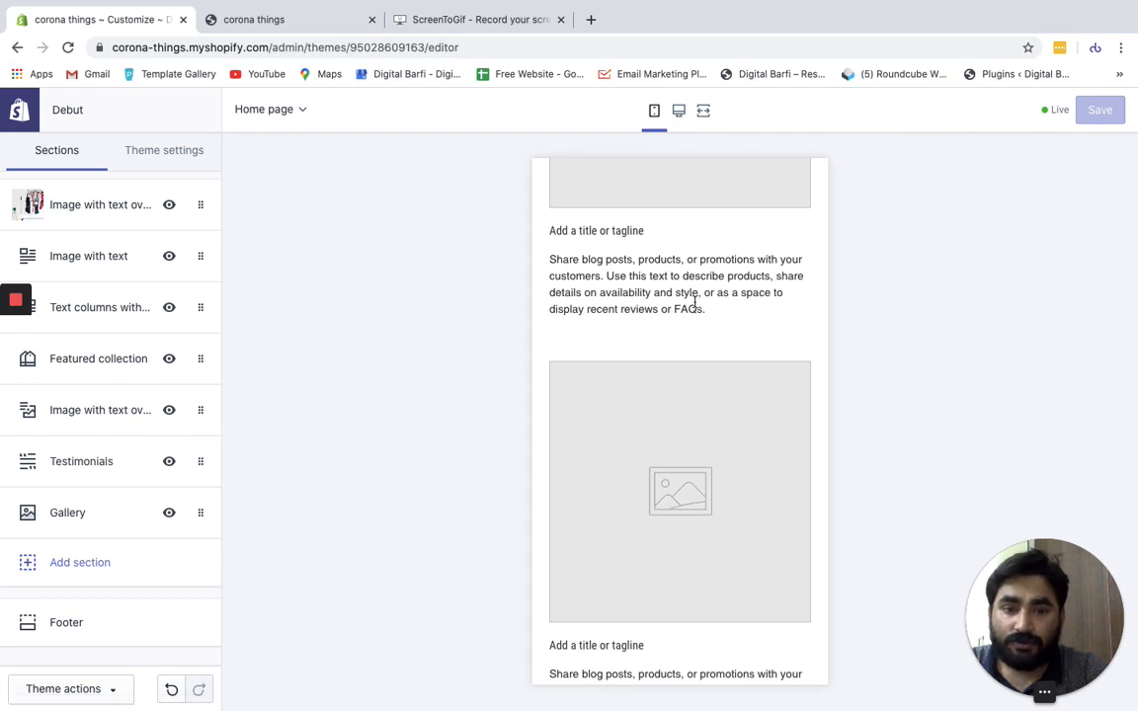
pyautogui.scroll(-5, 693, 305)
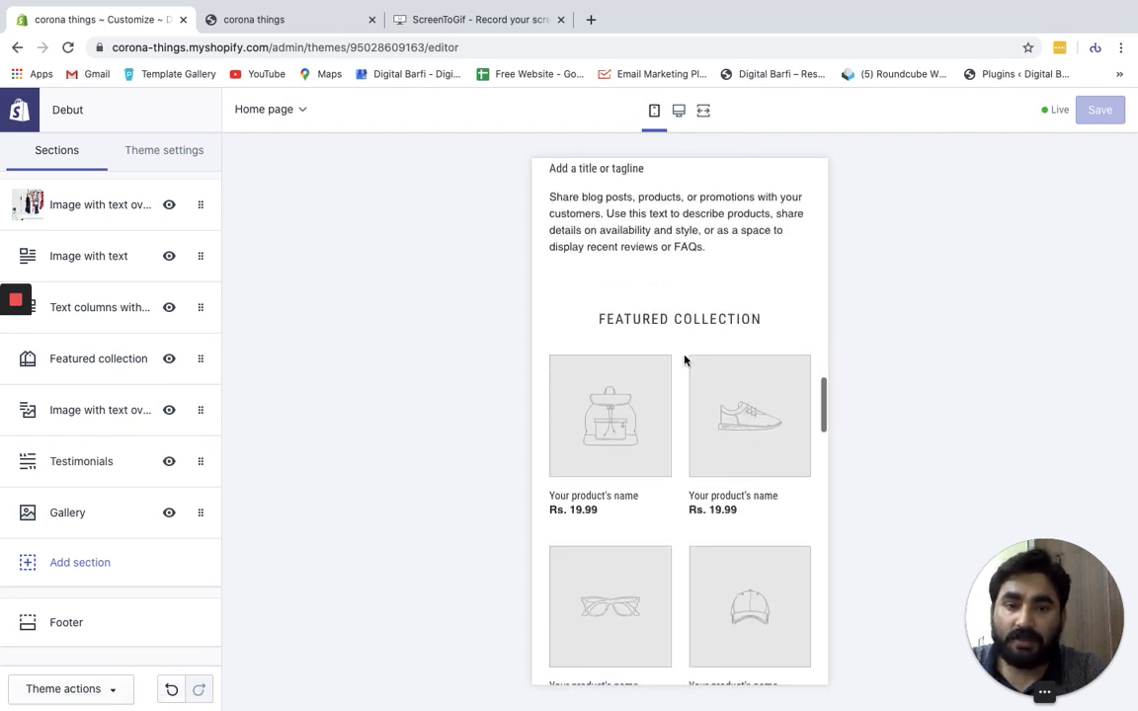
pyautogui.scroll(-3, 680, 361)
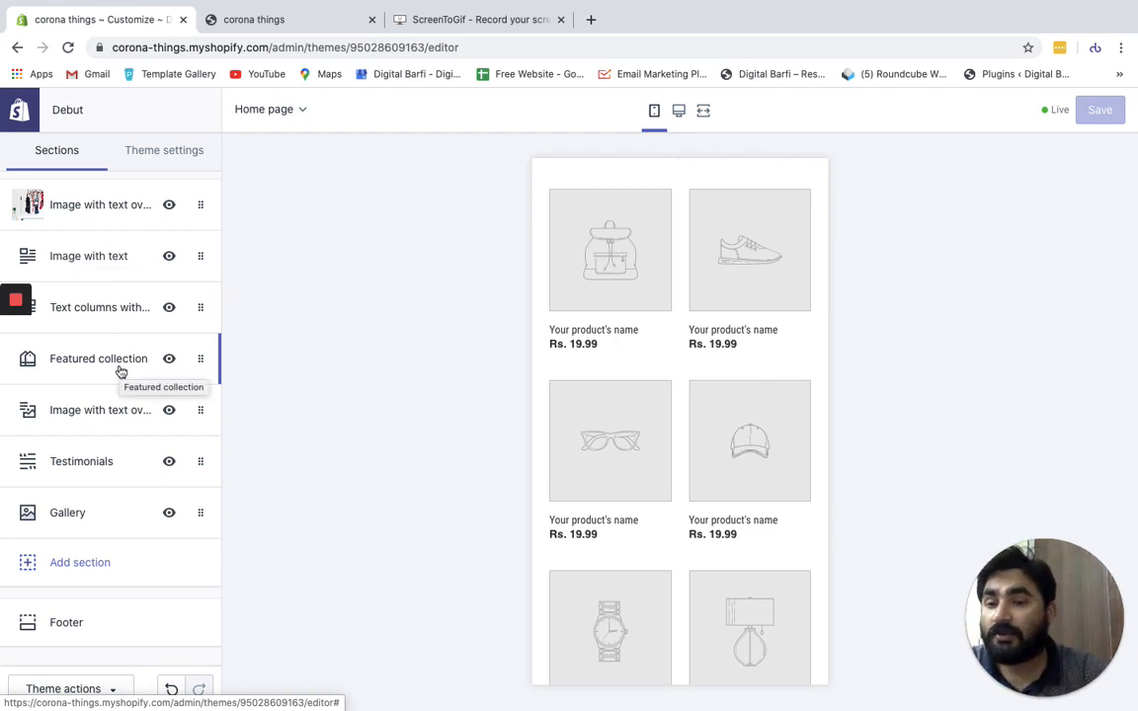
# Step: Hide the Testimonials section on the home page and check the mobile preview down to the footer
pyautogui.click(170, 464)
pyautogui.scroll(-10, 807, 475)
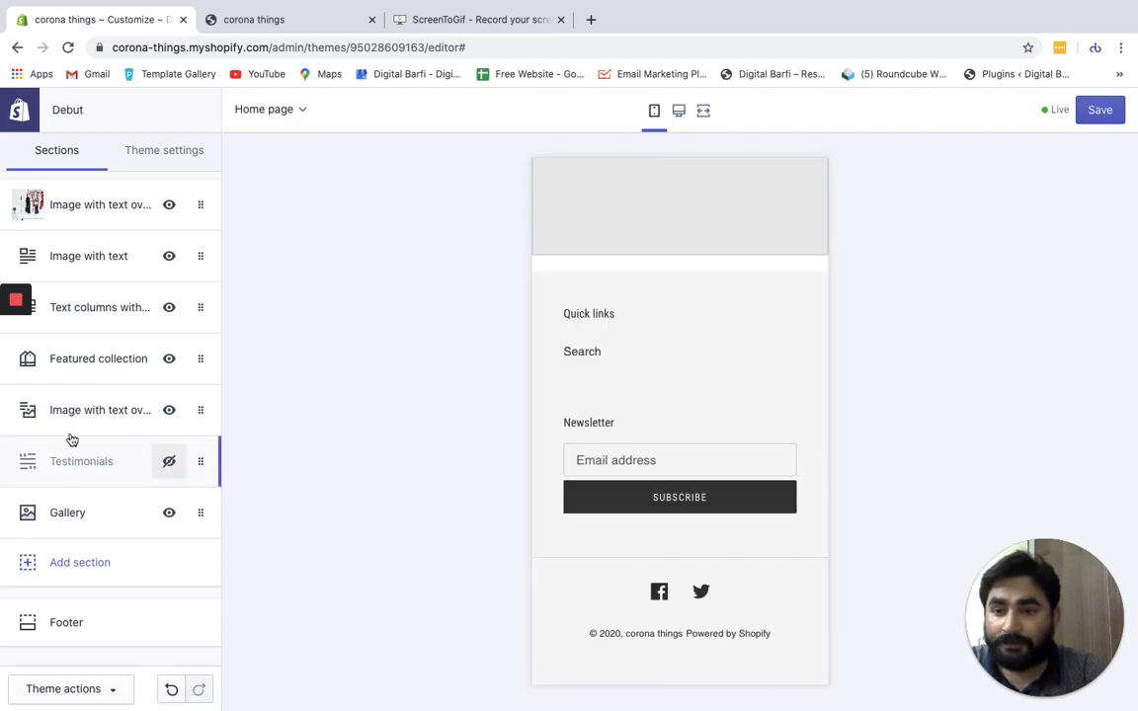
# Step: Hide the Featured collection section on the home page and show it again
pyautogui.click(170, 360)
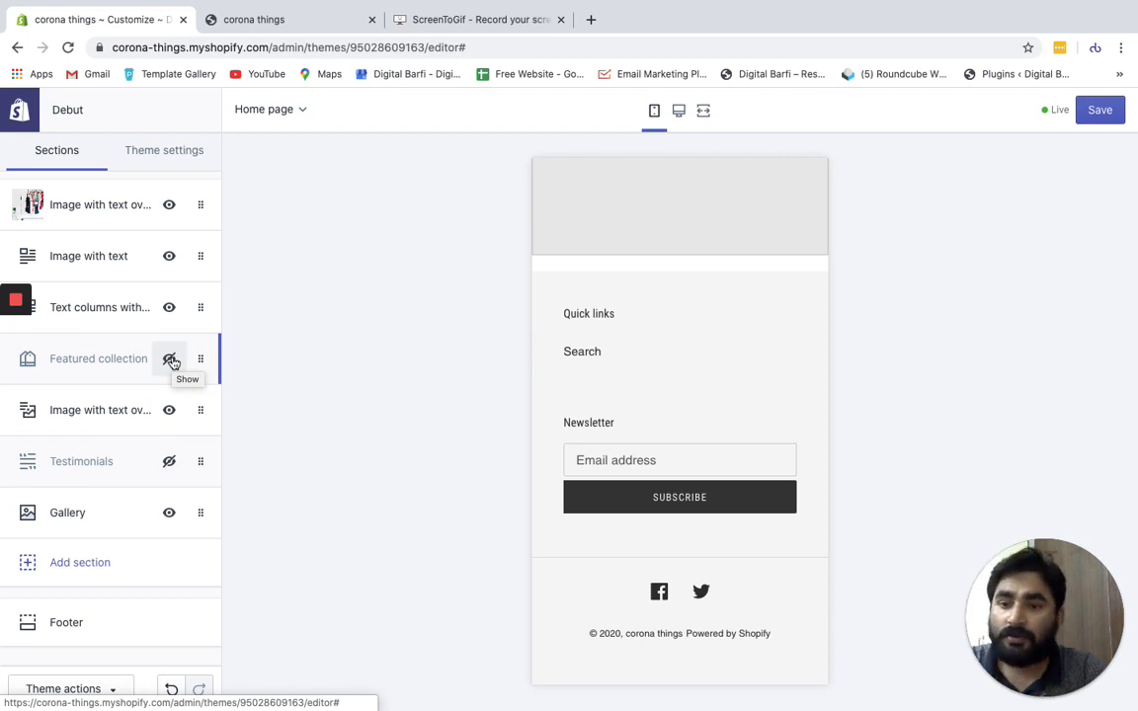
pyautogui.click(170, 359)
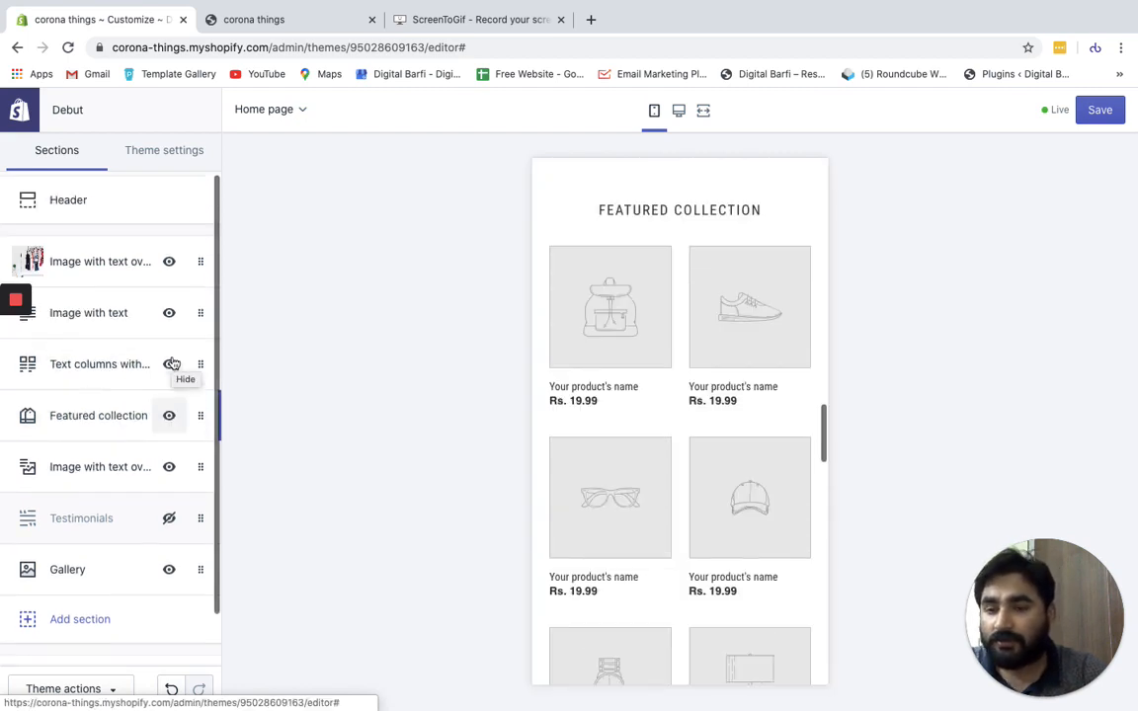
# Step: Assign the electronics collection to the Featured collection section and save the theme
pyautogui.click(87, 436)
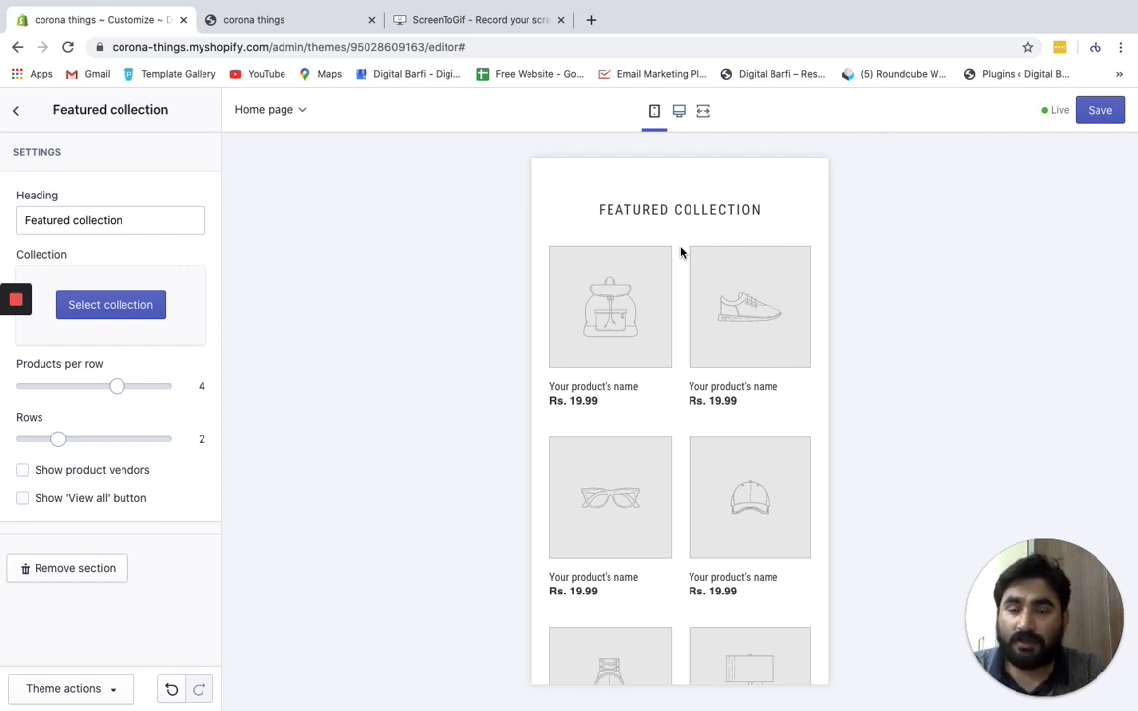
pyautogui.click(109, 306)
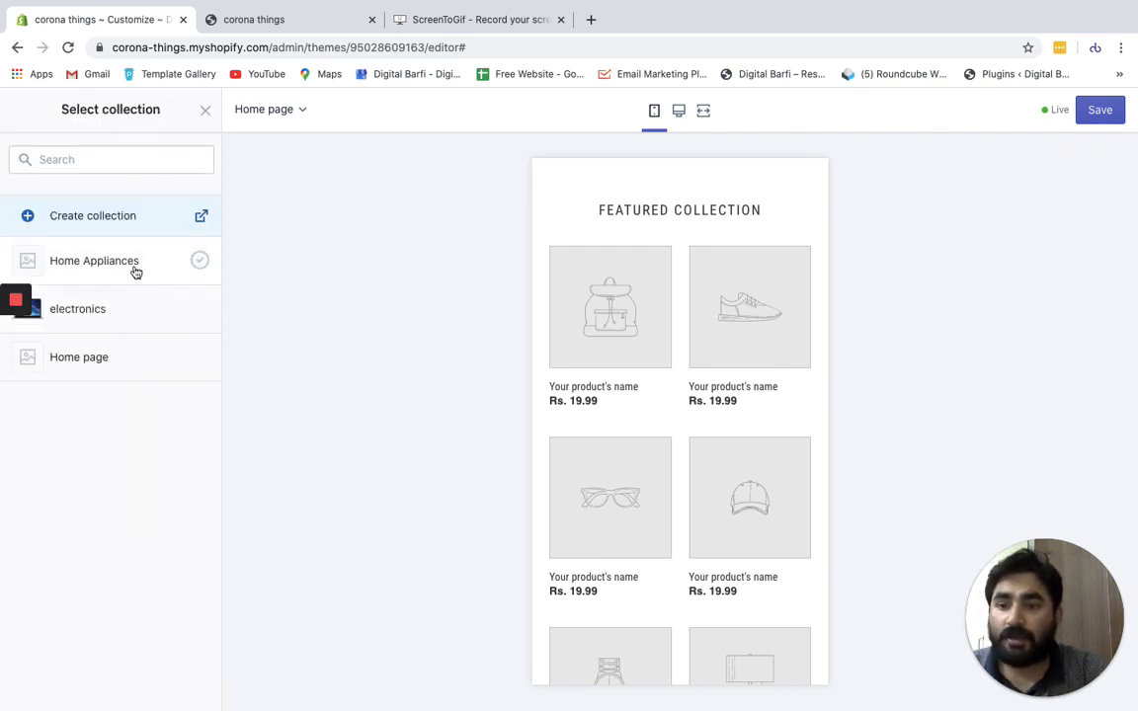
pyautogui.click(97, 309)
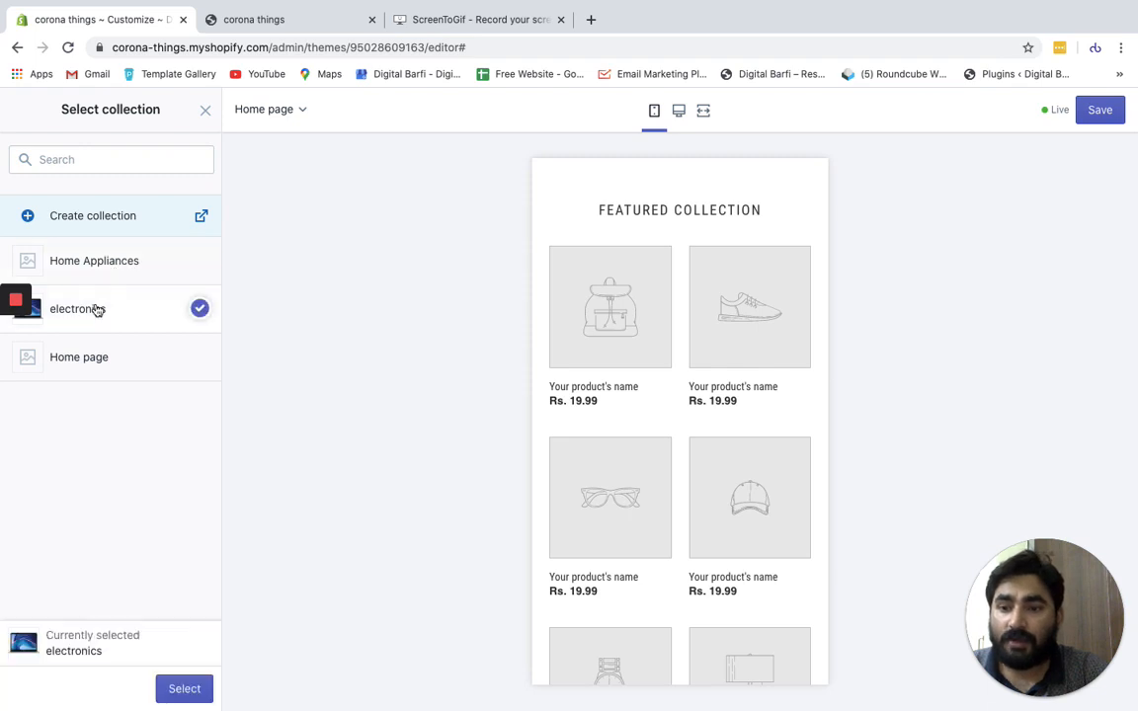
pyautogui.click(178, 697)
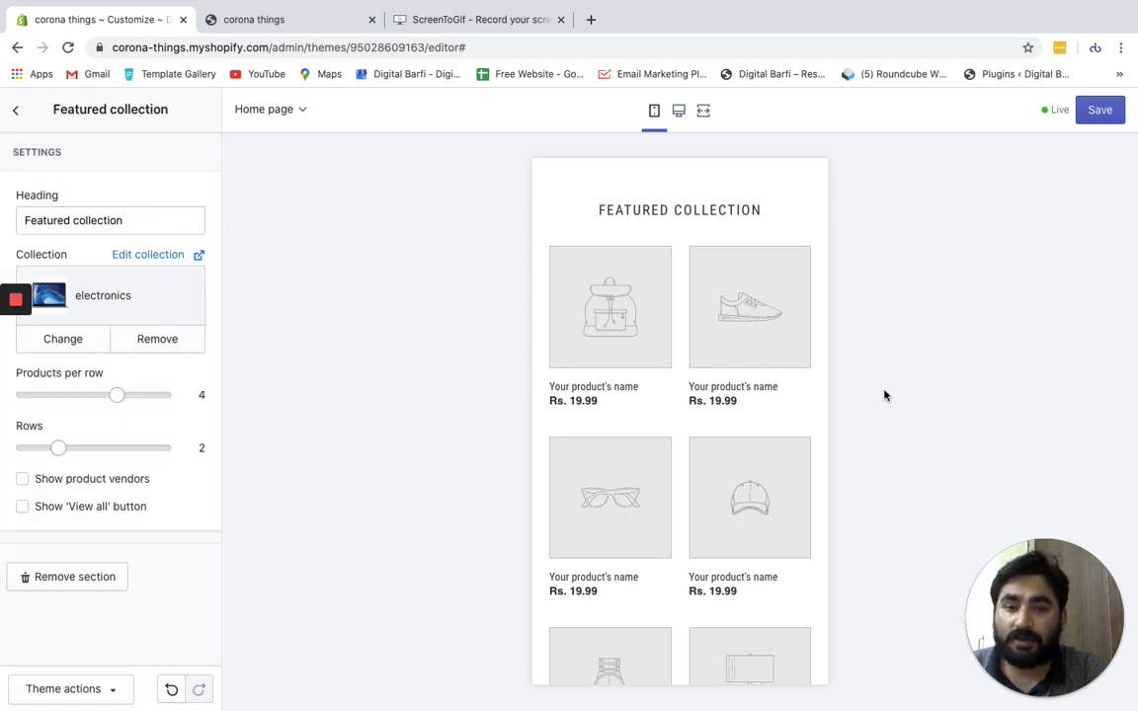
pyautogui.click(1115, 117)
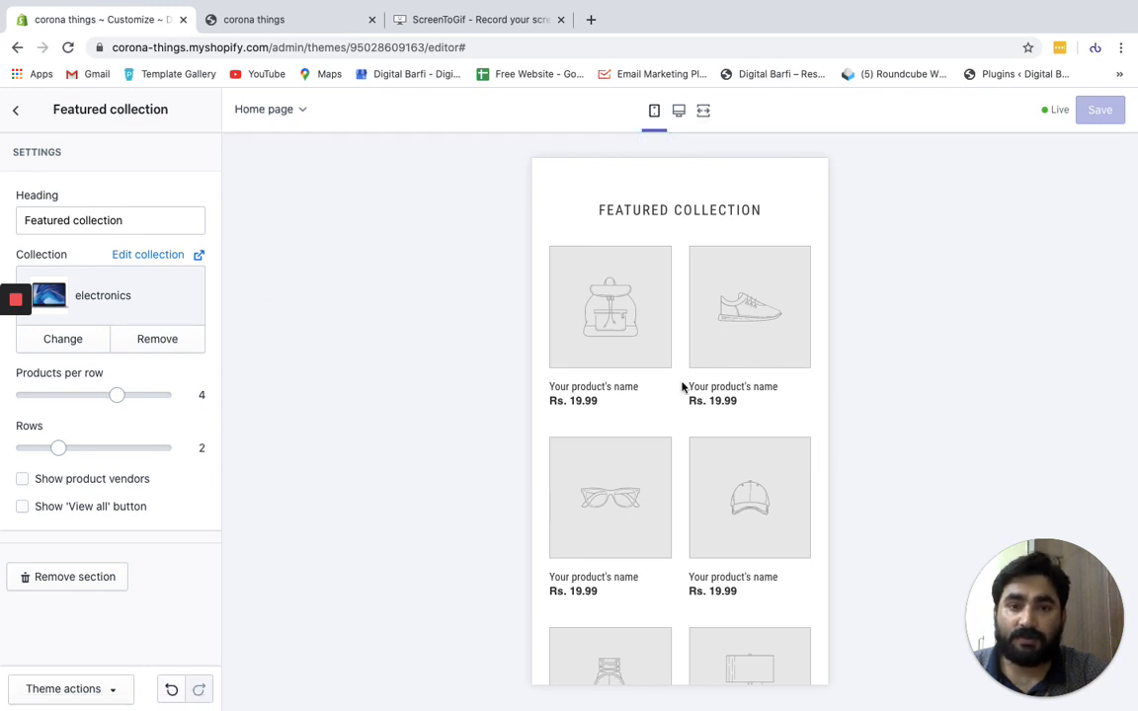
# Step: Set the Gallery section's first image to the free Men's Fashion photo of the man in a patterned blue shirt
pyautogui.click(15, 116)
pyautogui.scroll(-1, 111, 444)
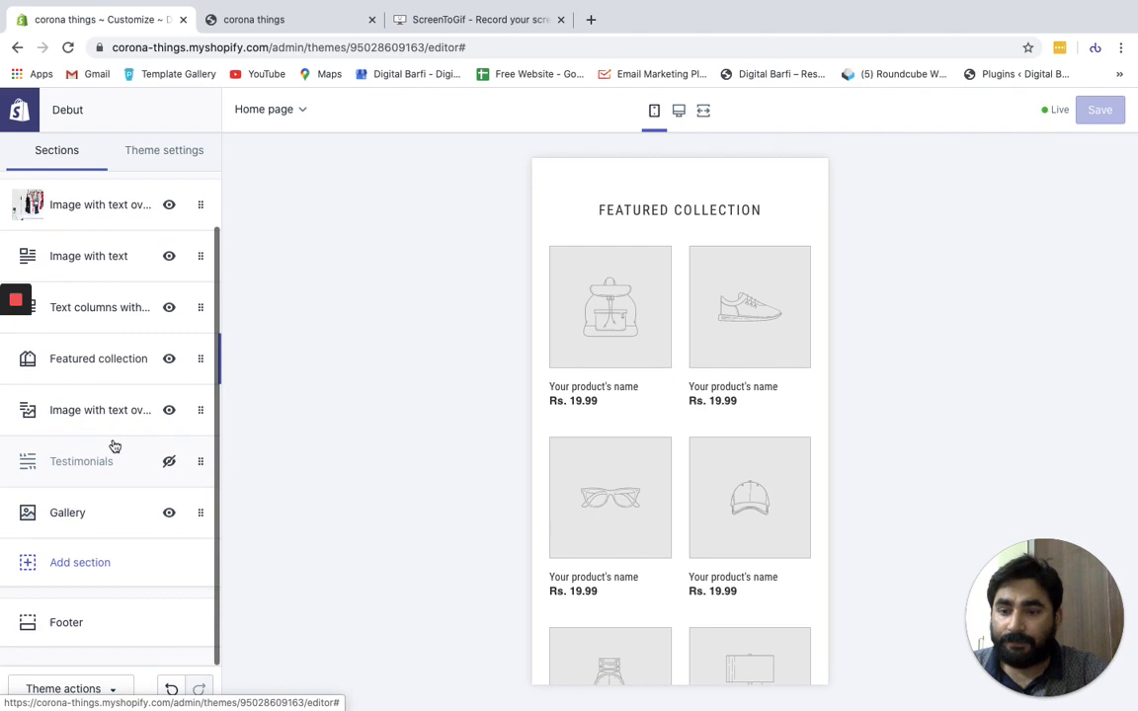
pyautogui.click(110, 508)
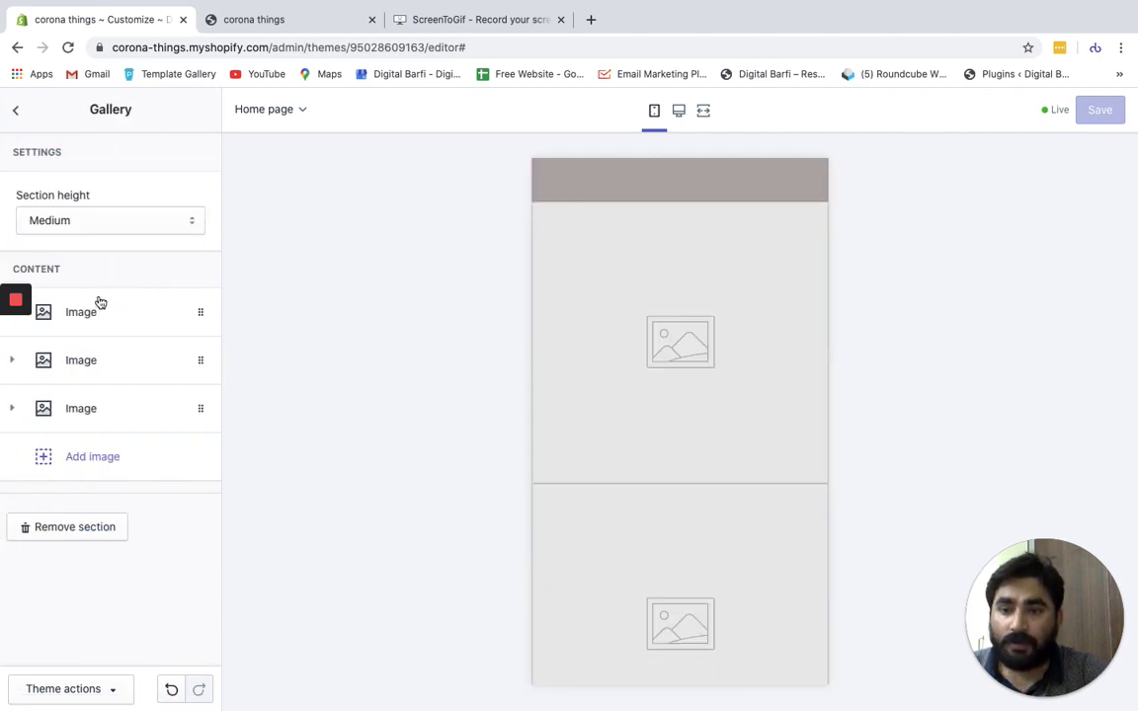
pyautogui.click(92, 316)
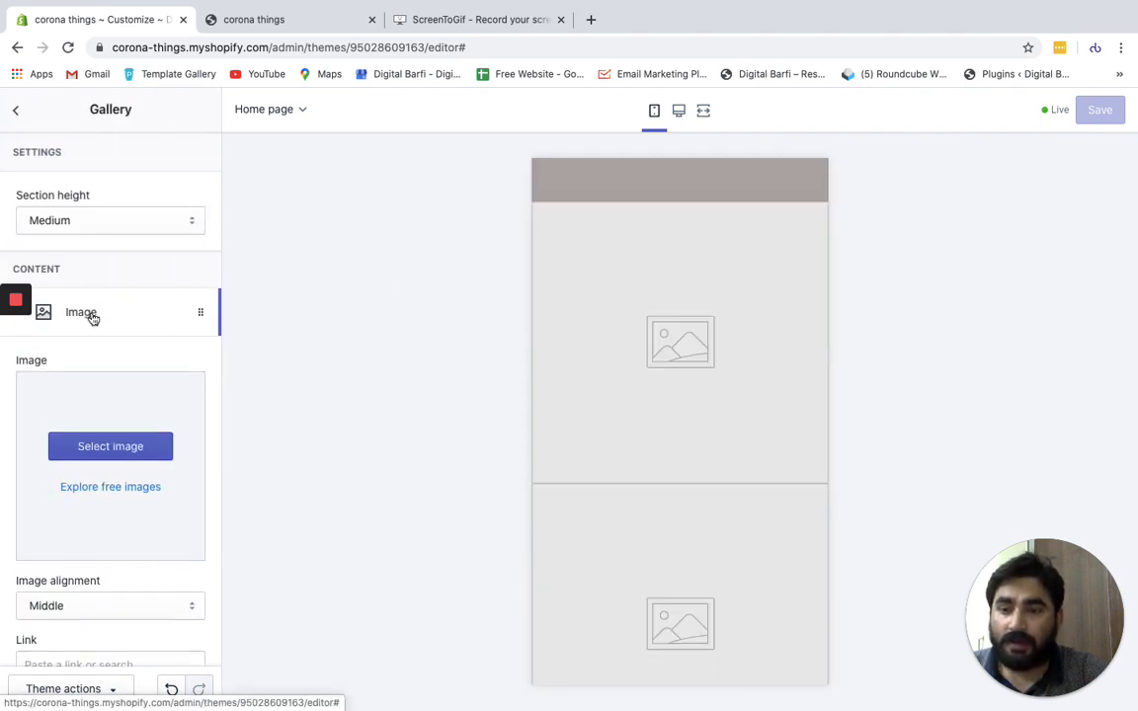
pyautogui.click(127, 488)
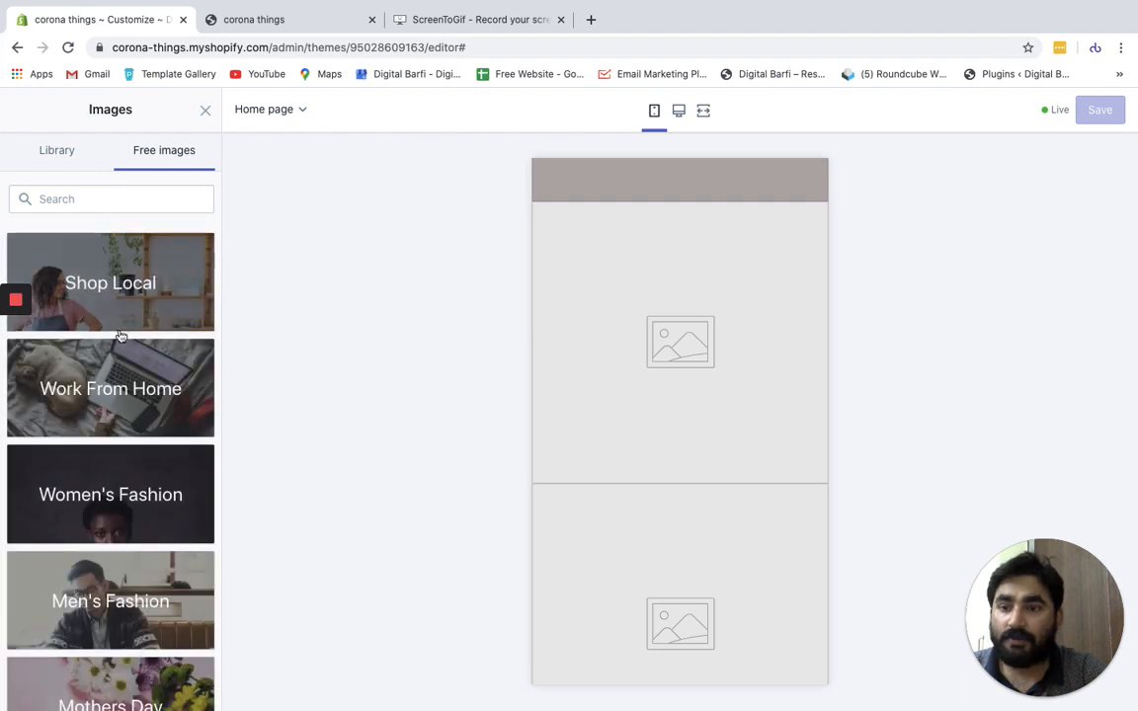
pyautogui.scroll(-3, 126, 409)
pyautogui.click(122, 336)
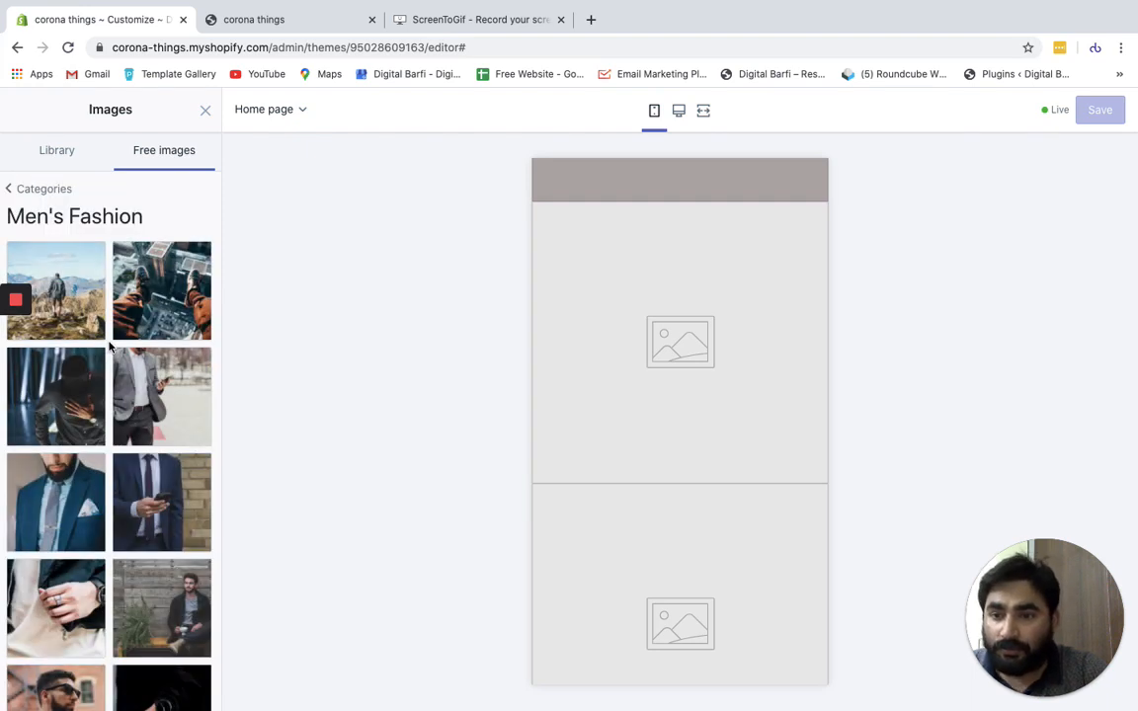
pyautogui.scroll(-3, 109, 346)
pyautogui.scroll(-5, 108, 346)
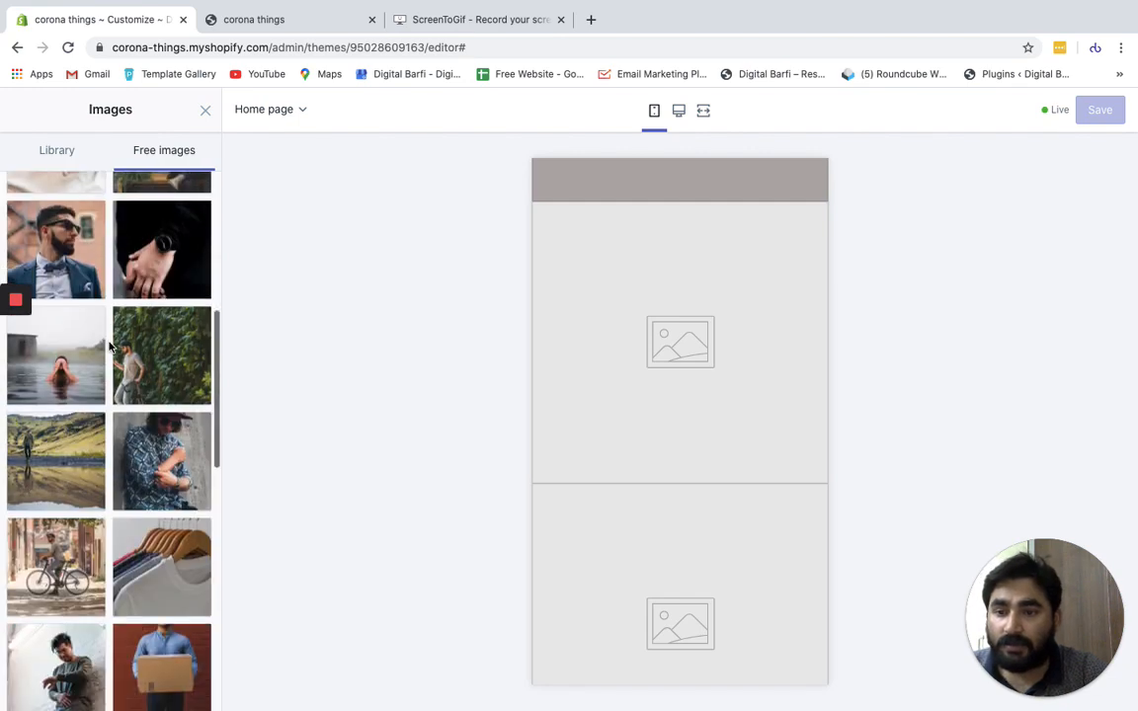
pyautogui.click(140, 284)
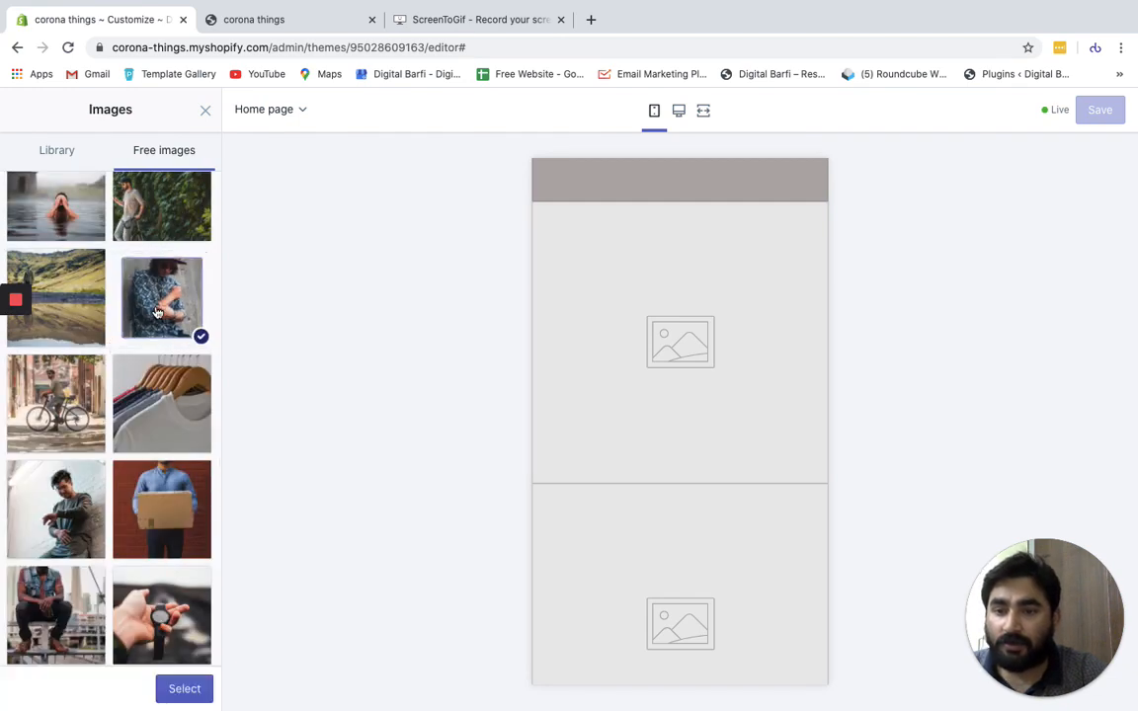
pyautogui.click(184, 689)
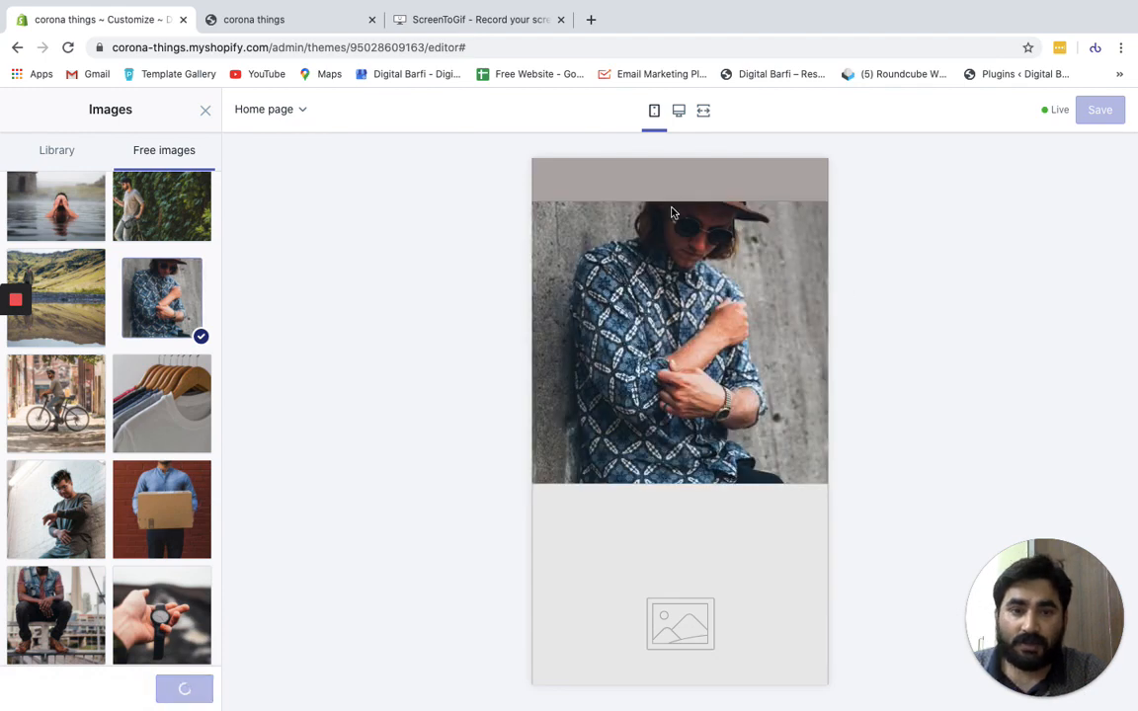
# Step: Add a fourth image block to the Gallery section and remove it again
pyautogui.scroll(-5, 135, 416)
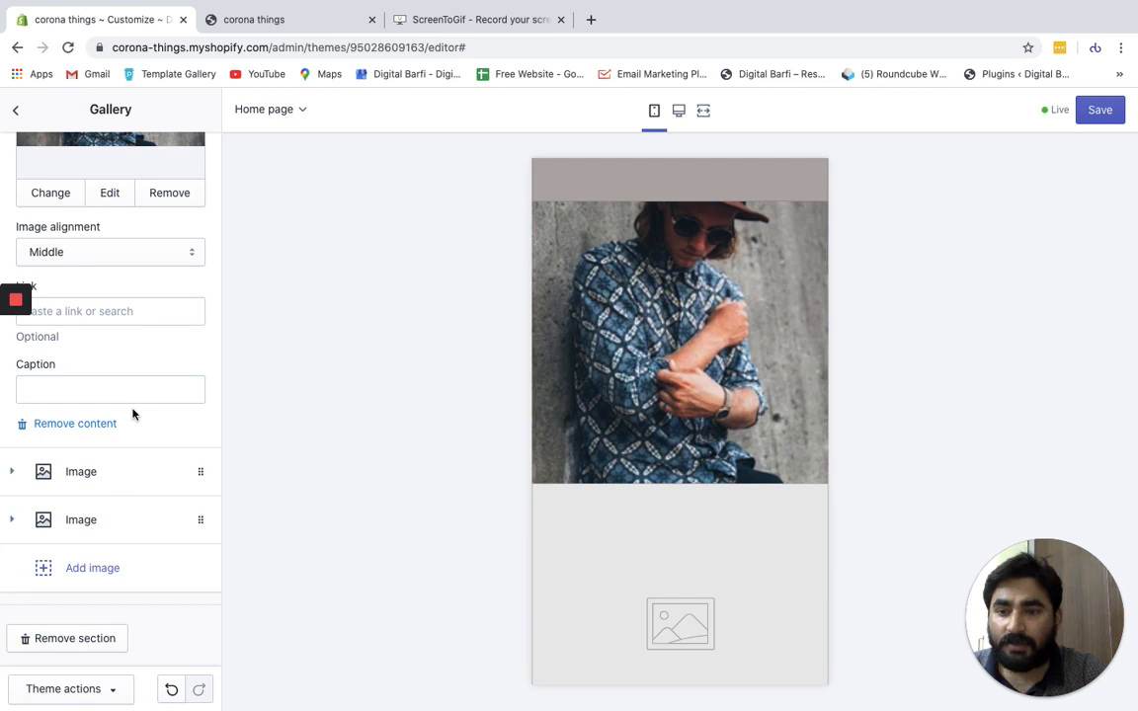
pyautogui.click(69, 574)
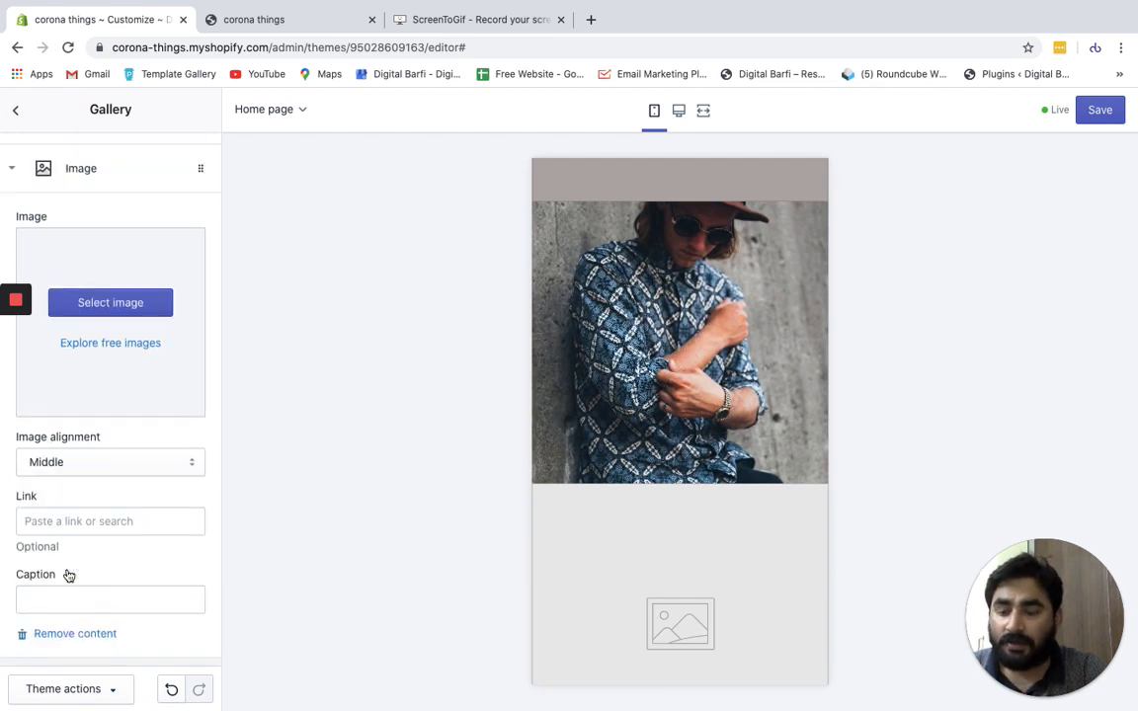
pyautogui.scroll(-3, 67, 553)
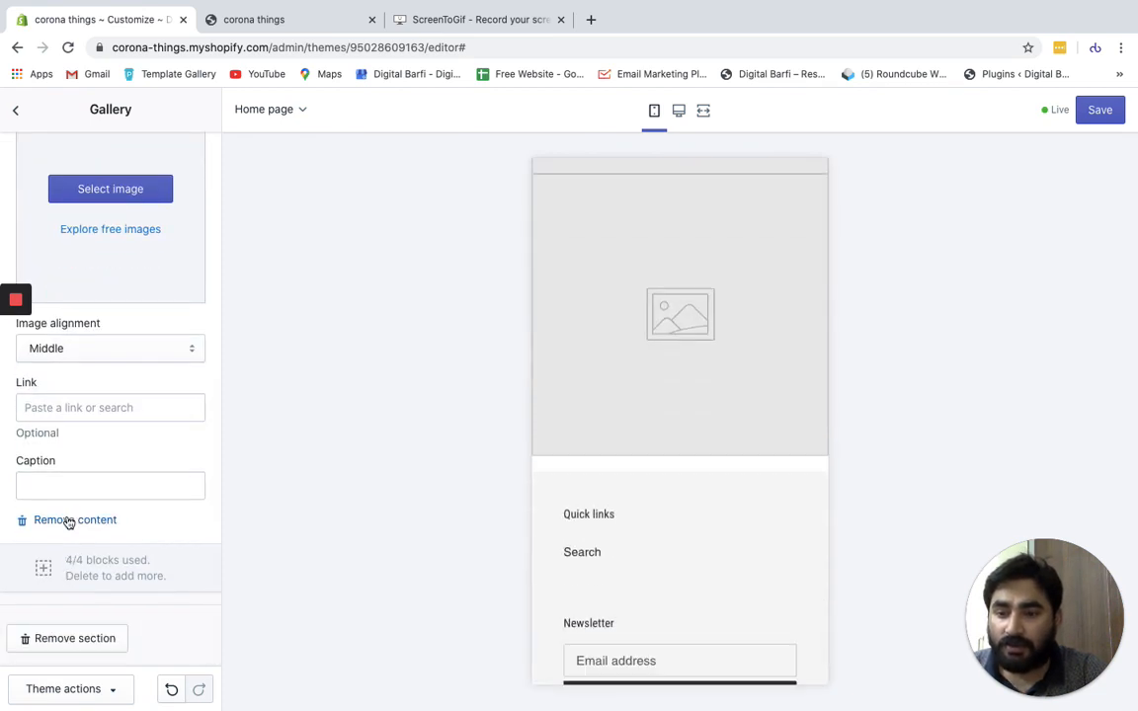
pyautogui.click(68, 521)
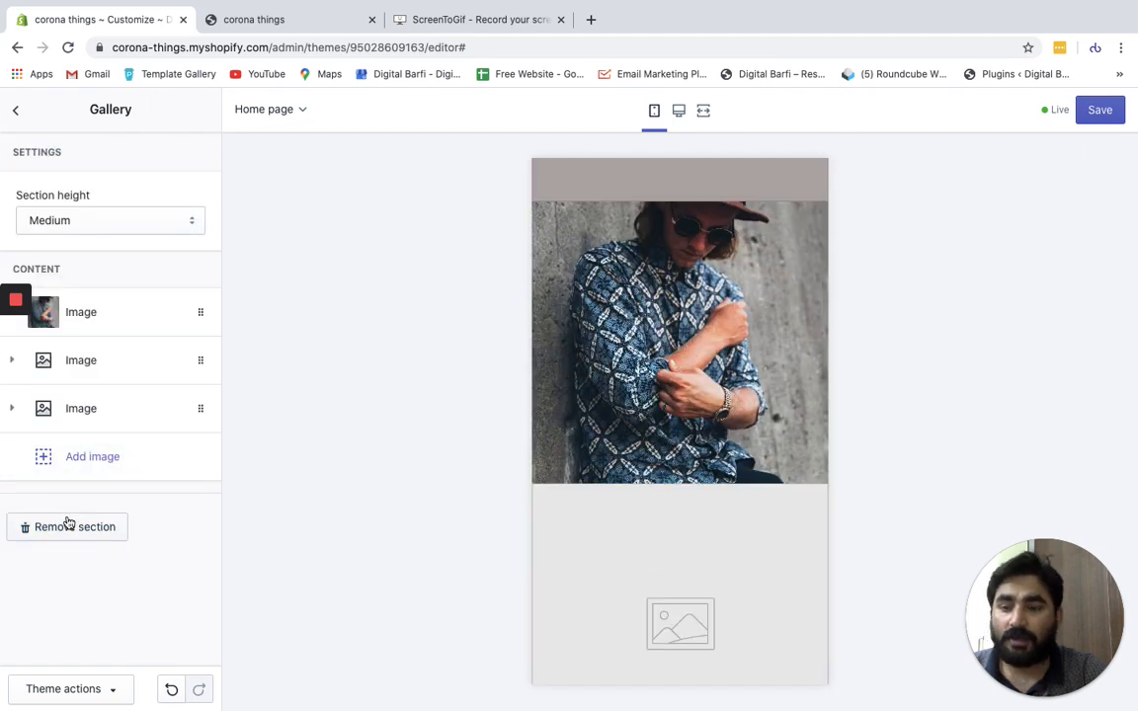
# Step: Remove the image block with the patterned-shirt photo from the Gallery section and save the theme
pyautogui.click(137, 317)
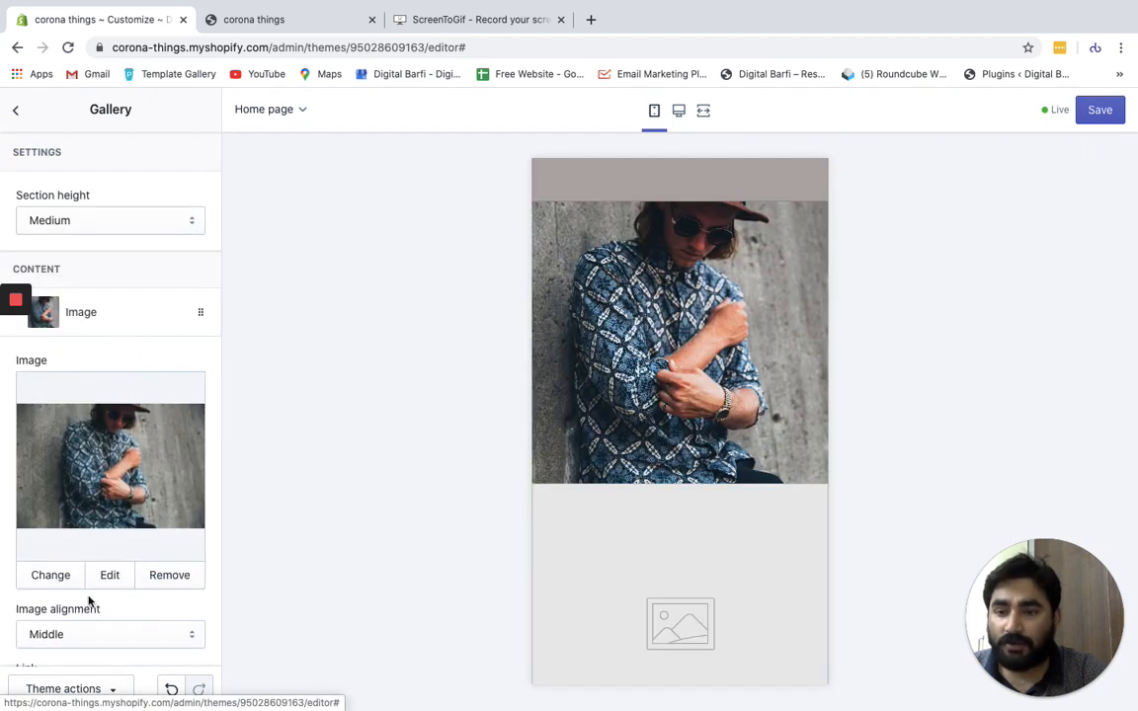
pyautogui.scroll(-5, 89, 602)
pyautogui.click(71, 581)
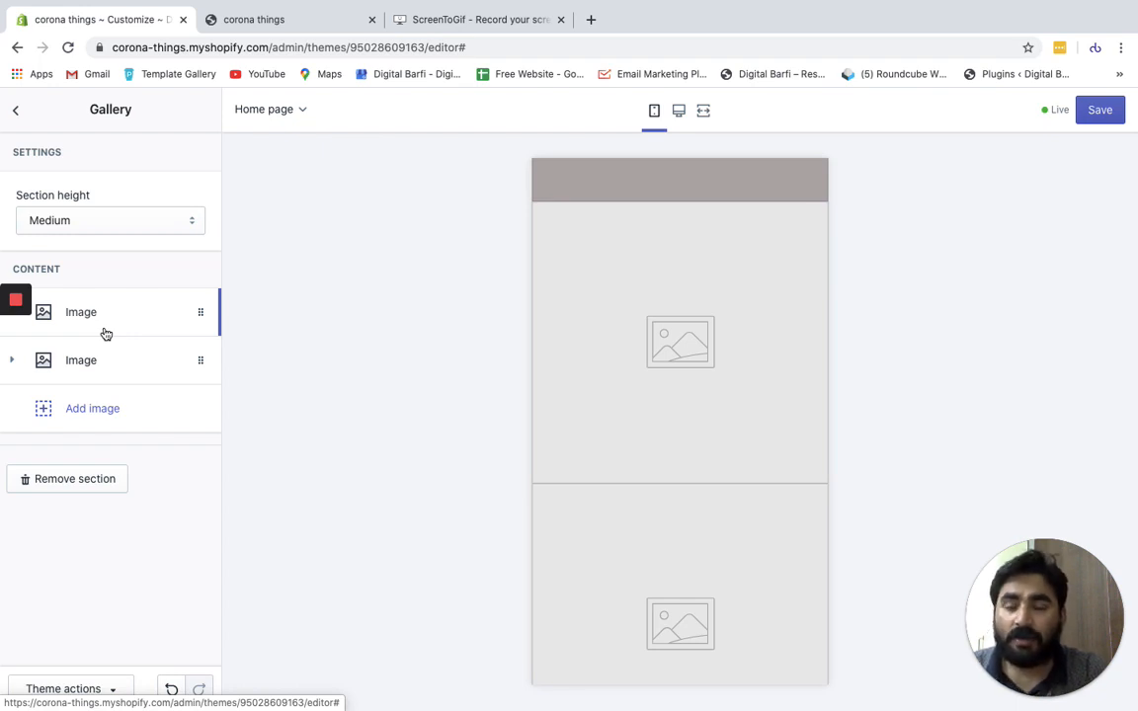
pyautogui.click(1099, 112)
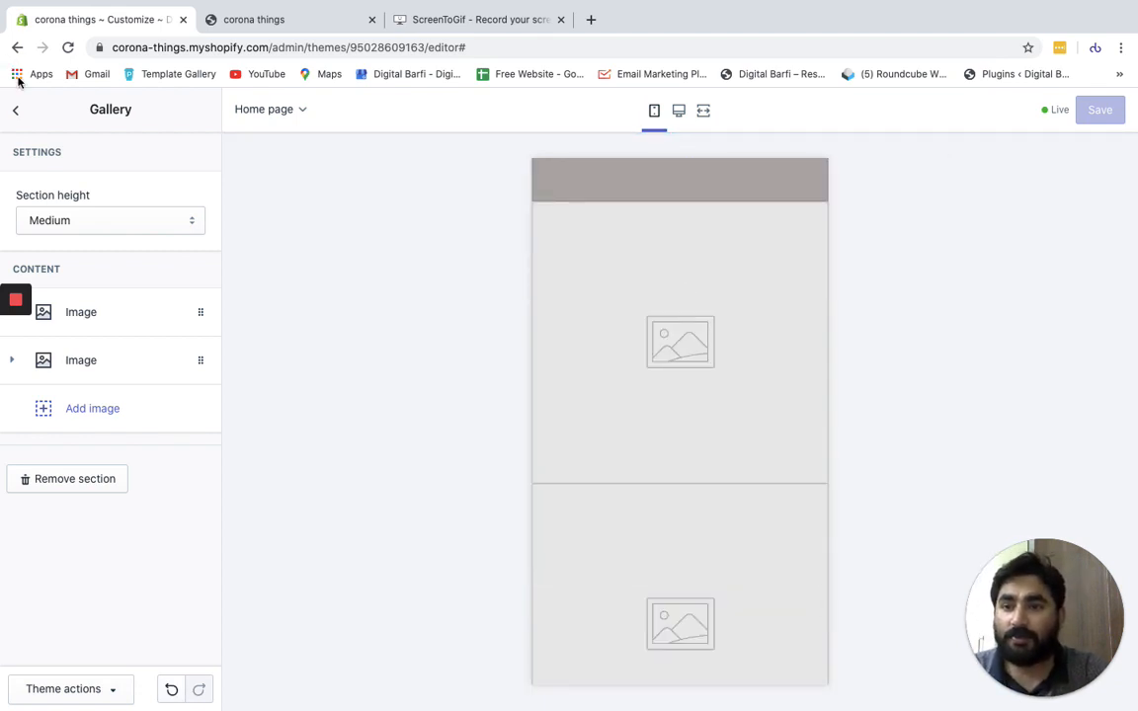
# Step: Leave the theme editor for the store's Themes page and start uploading a theme to the theme library
pyautogui.click(15, 110)
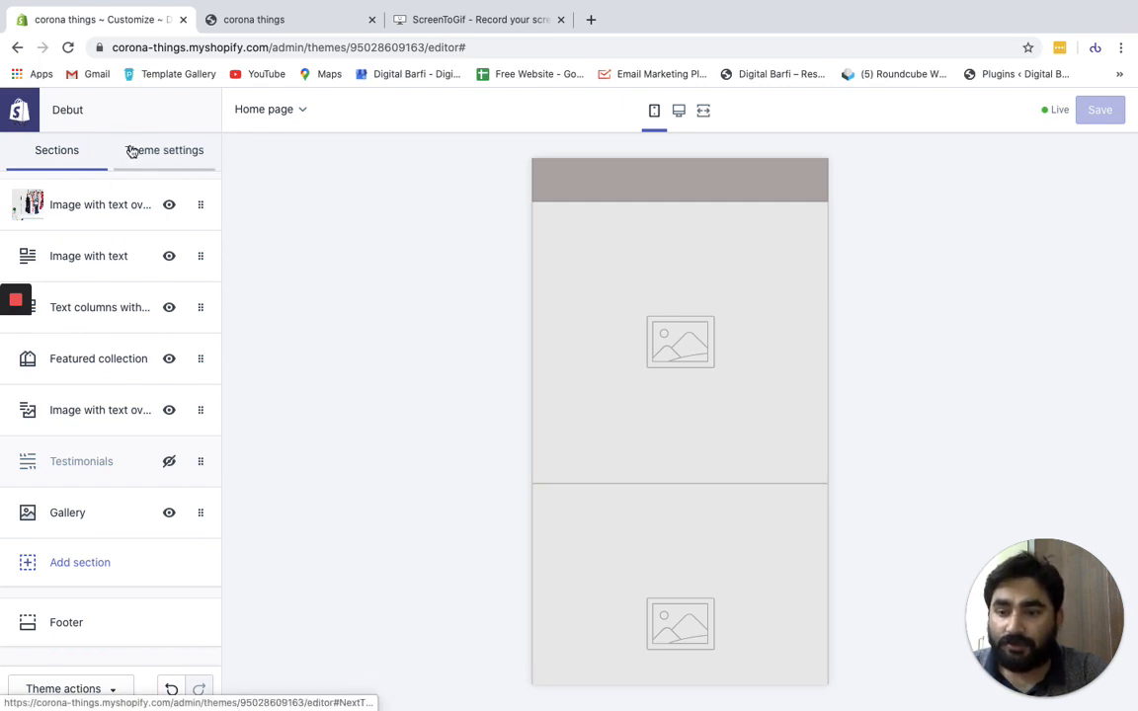
pyautogui.click(27, 115)
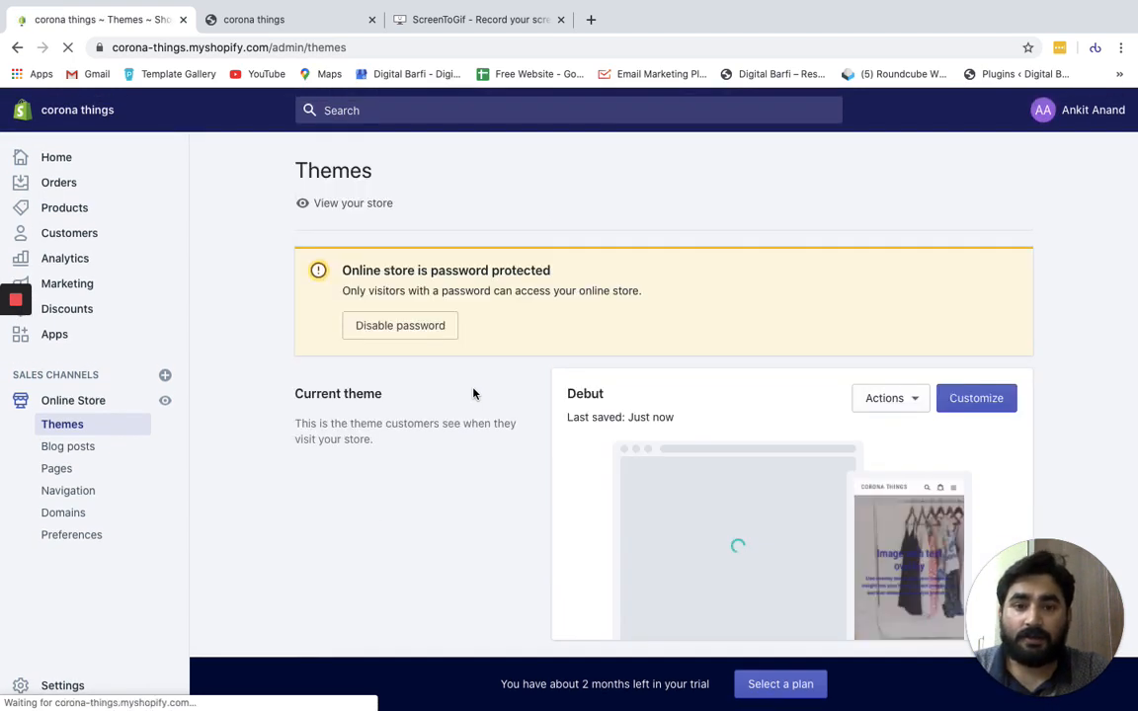
pyautogui.scroll(-3, 473, 394)
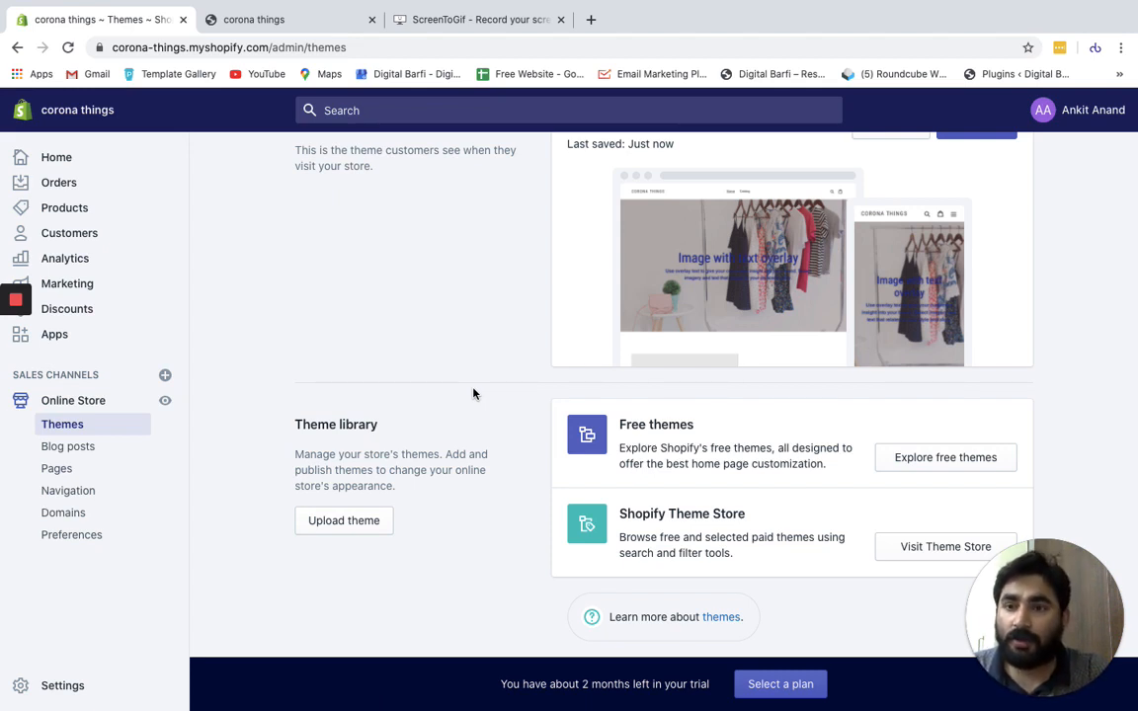
pyautogui.scroll(-2, 473, 389)
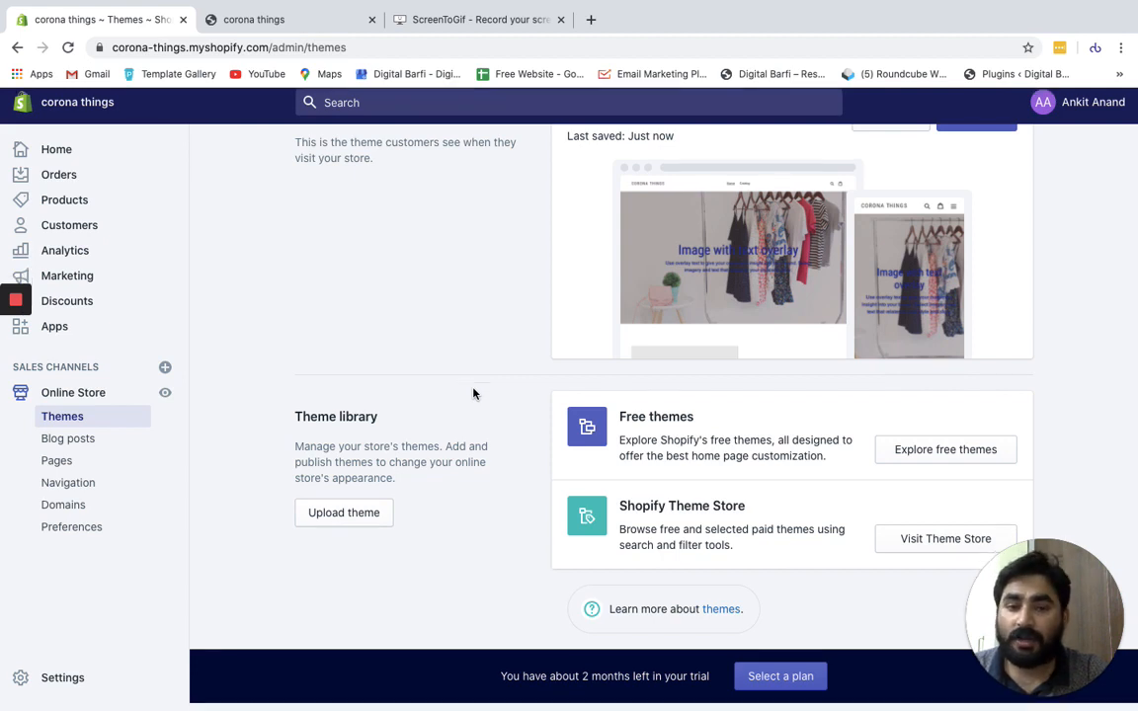
pyautogui.click(358, 522)
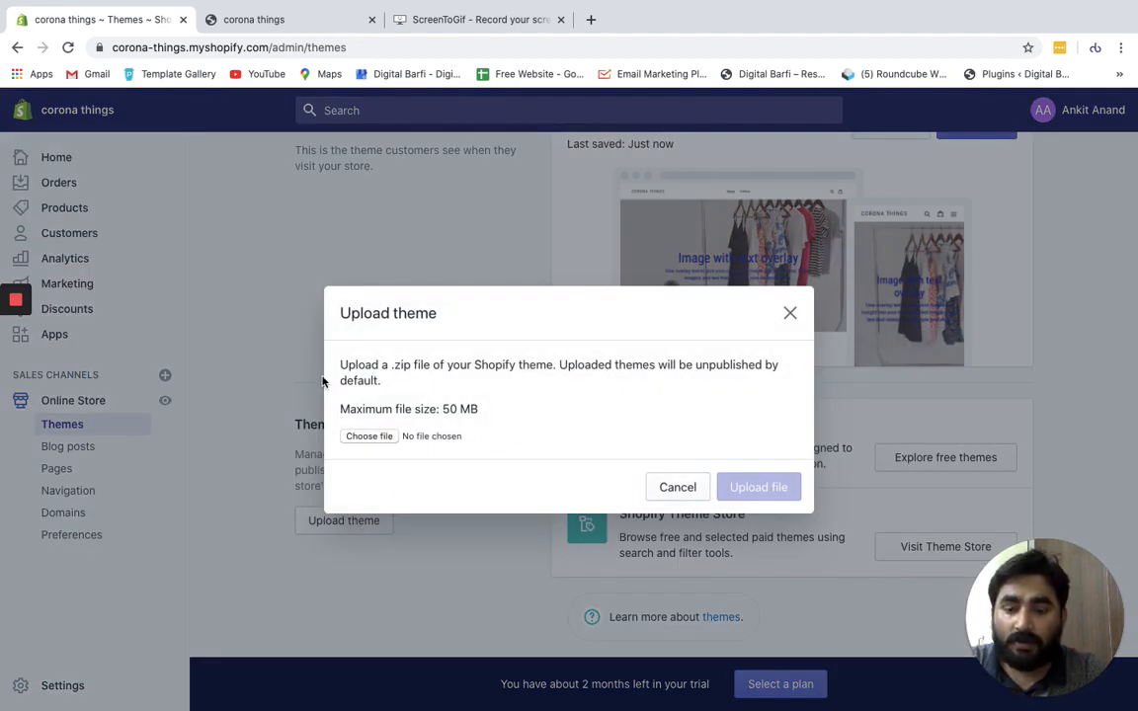
# Step: Find Dropship theme.zip with the computer's file search, attach it to the theme upload, and upload it
pyautogui.press('super+space')
pyautogui.write('drops')
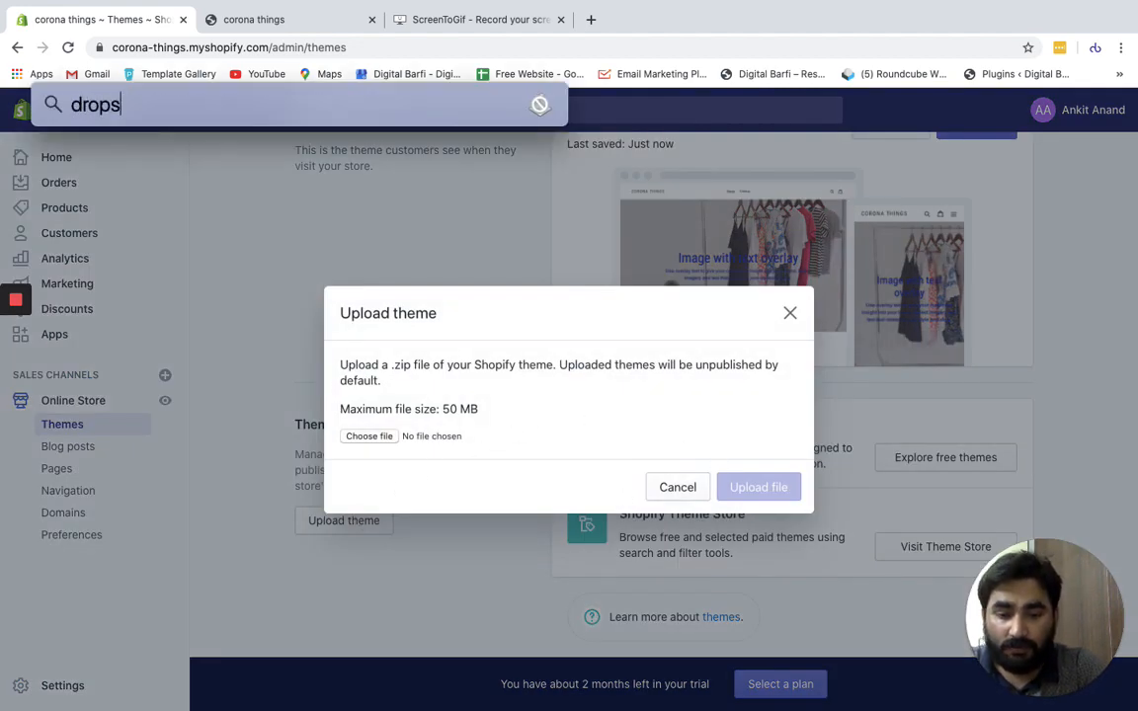
pyautogui.write('hip')
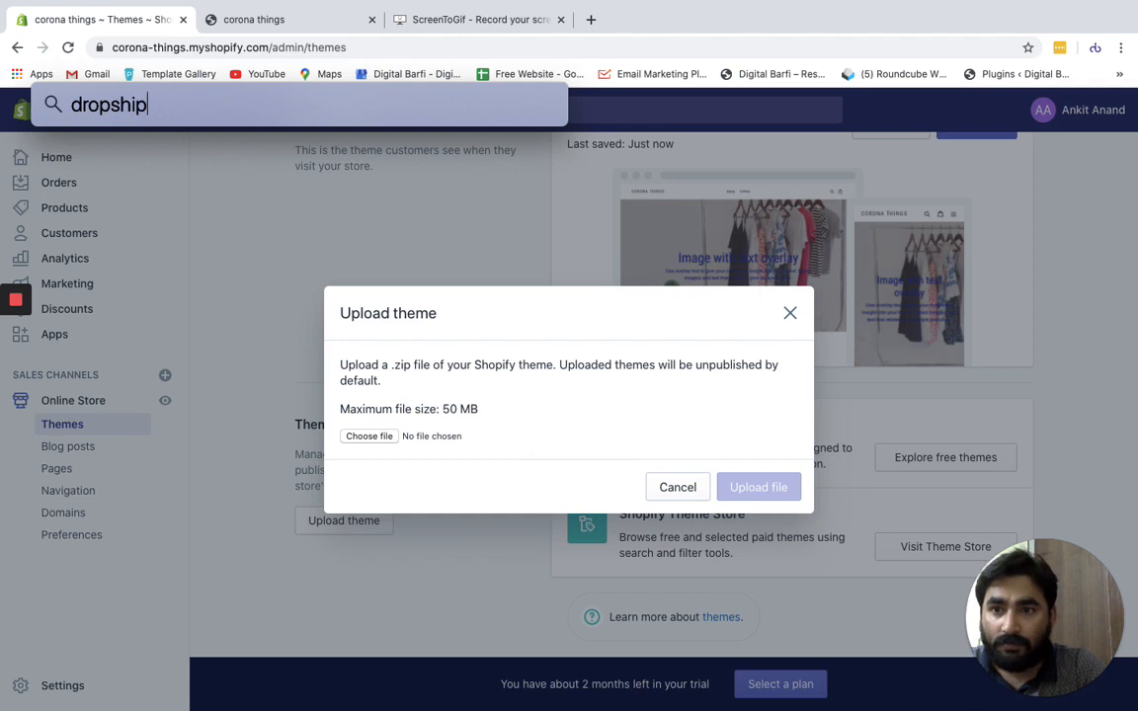
pyautogui.write(' theme.zip')
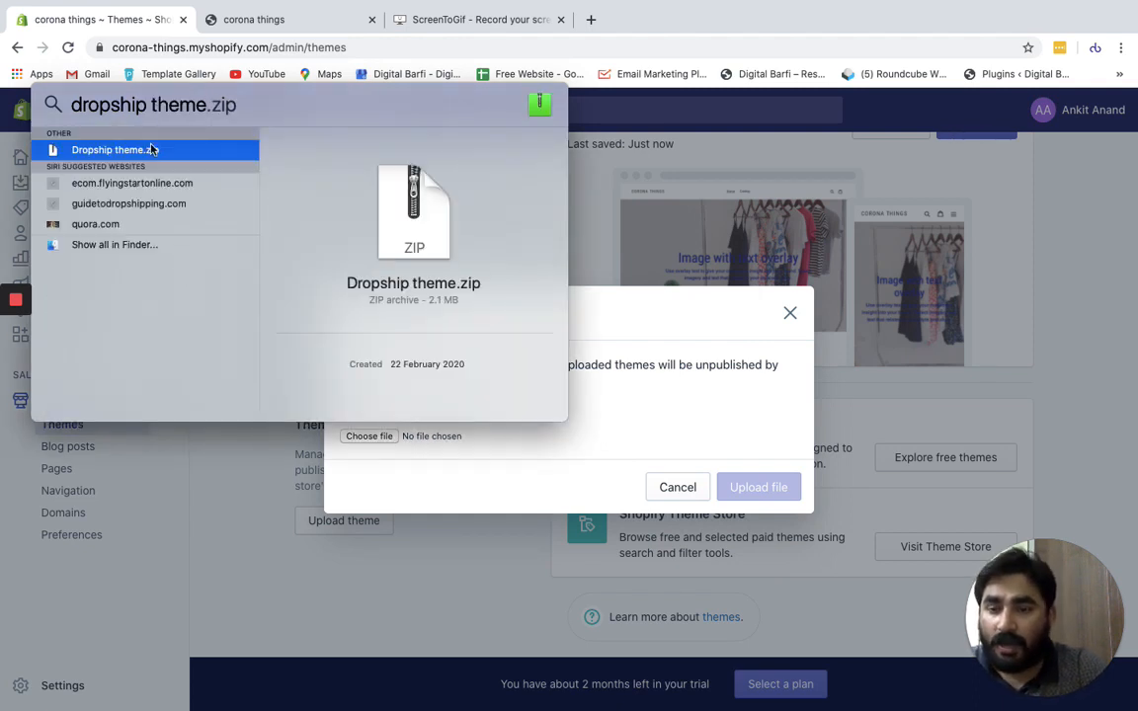
pyautogui.moveTo(151, 149); pyautogui.dragTo(367, 435)
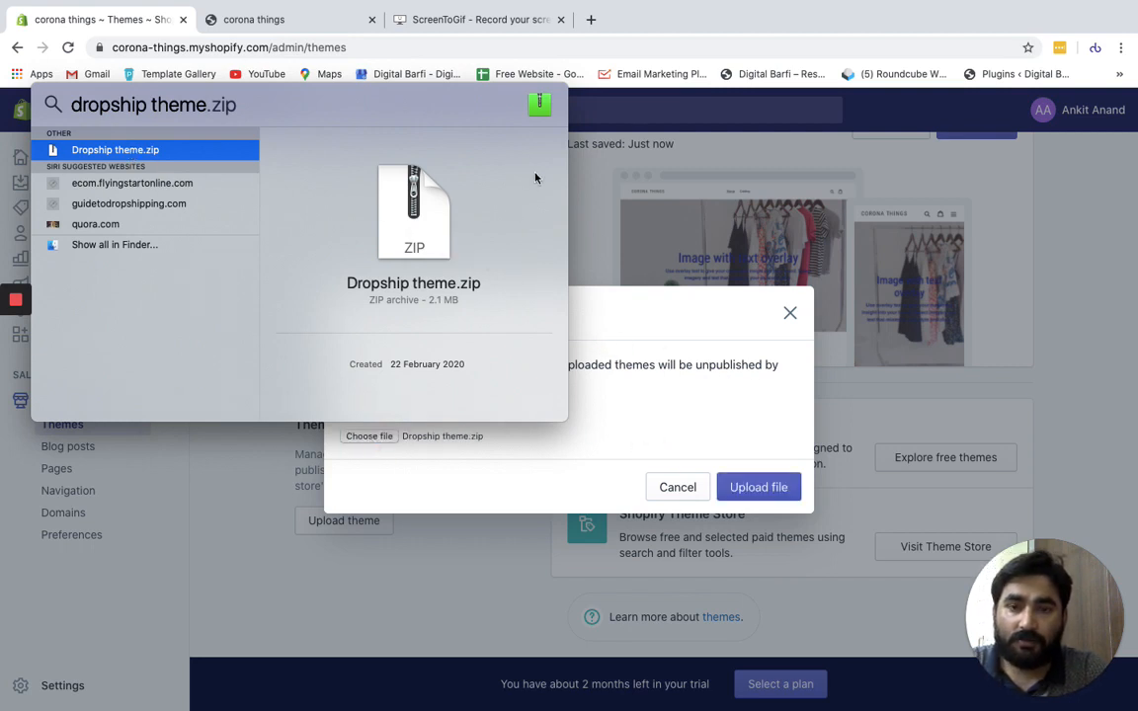
pyautogui.press('Escape')
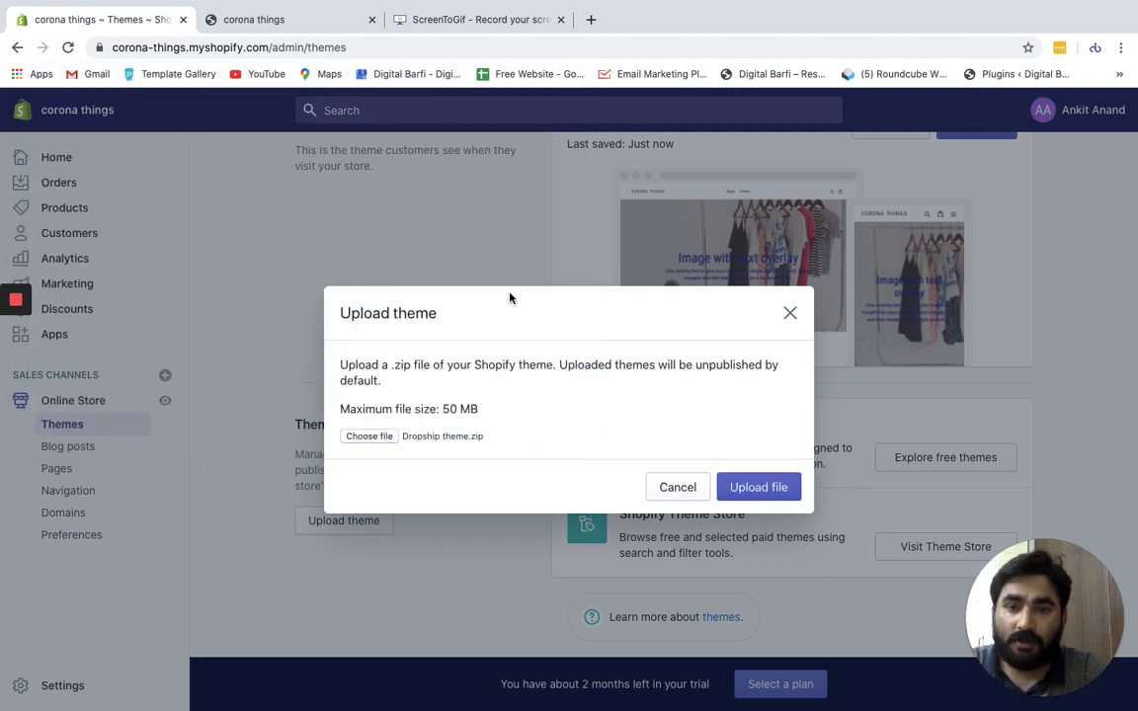
pyautogui.click(742, 488)
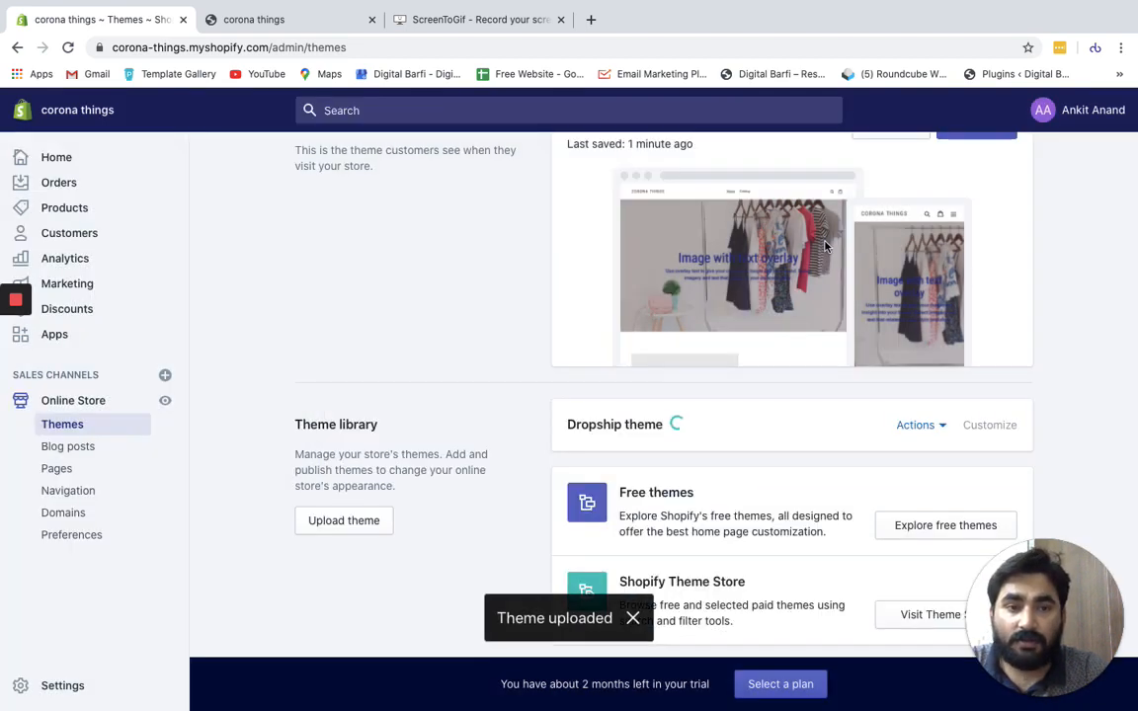
# Step: Review the current Debut theme and the uploaded Dropship theme's entry in the theme library
pyautogui.scroll(-3, 828, 247)
pyautogui.scroll(2, 826, 247)
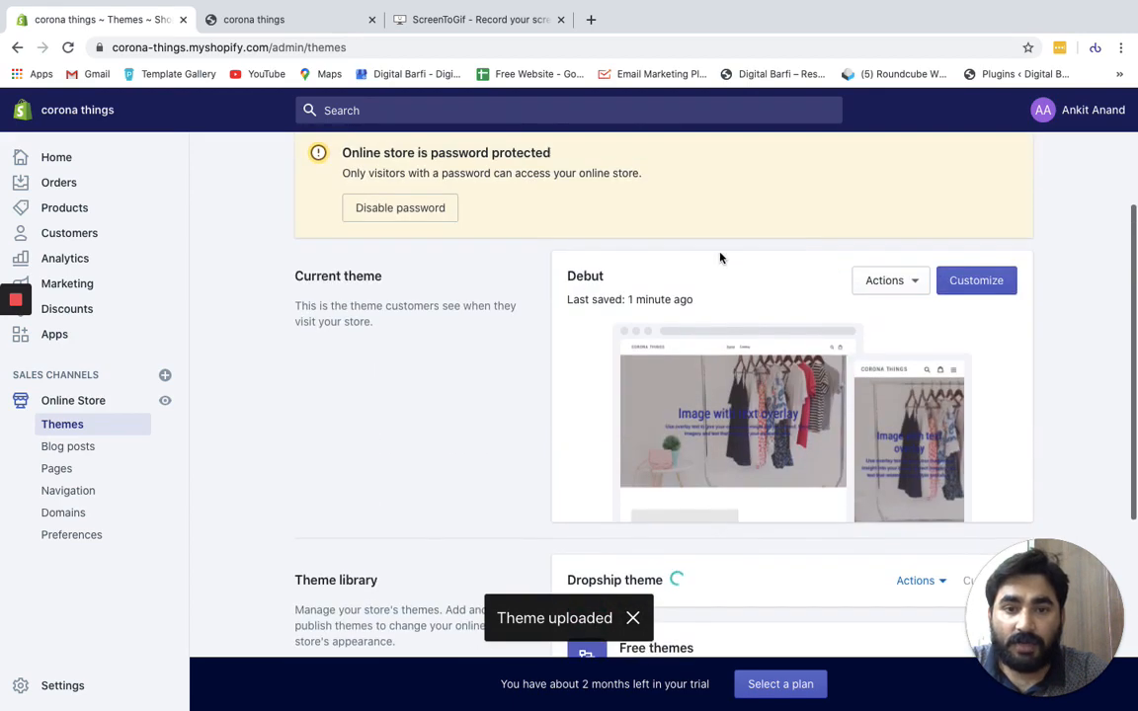
pyautogui.doubleClick(573, 278)
pyautogui.scroll(-4, 573, 280)
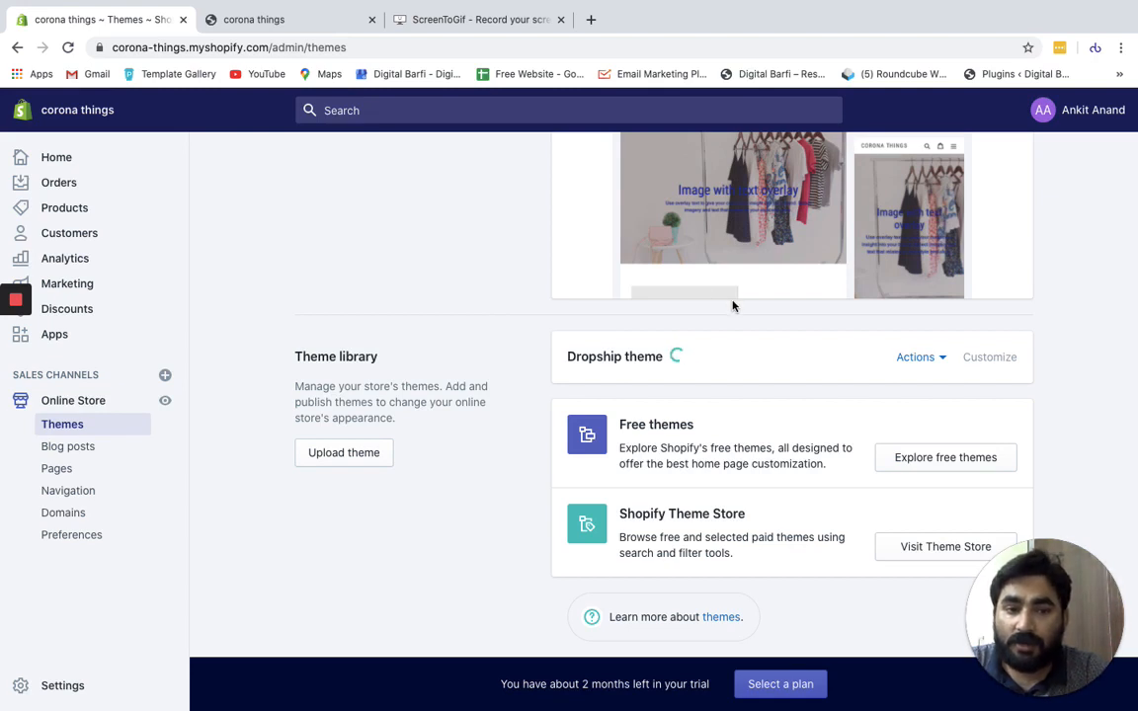
# Step: Check the actions for the uploaded Dropship theme, then browse Shopify's free themes and close the list
pyautogui.click(935, 362)
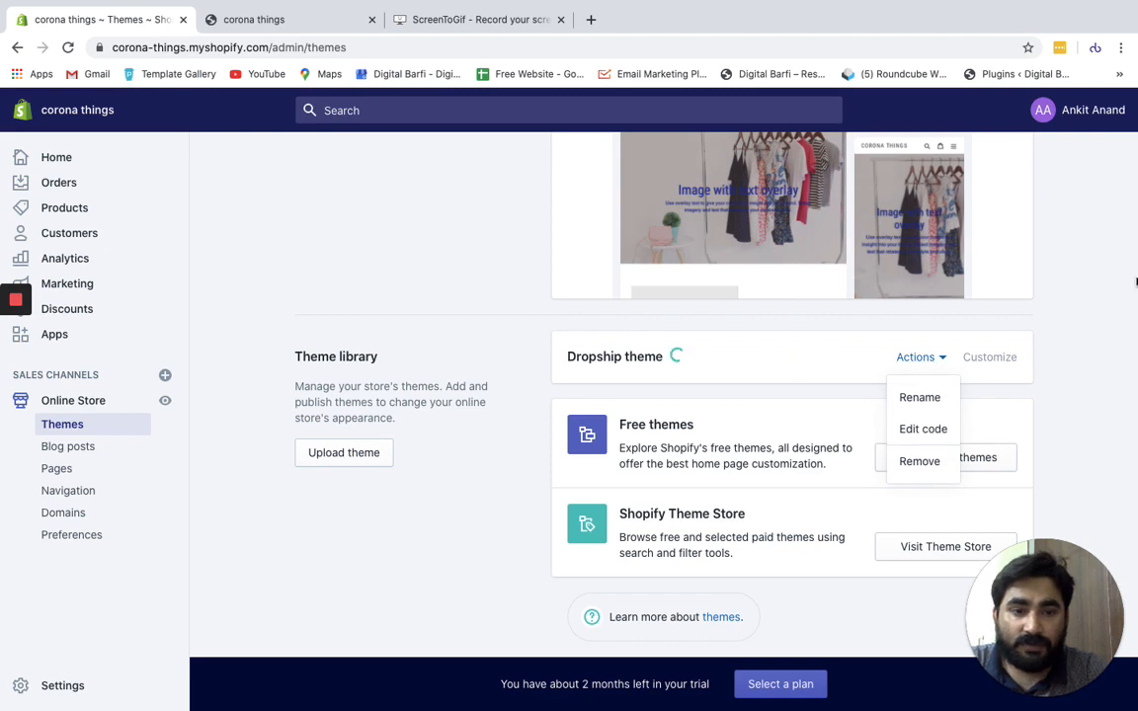
pyautogui.click(1068, 311)
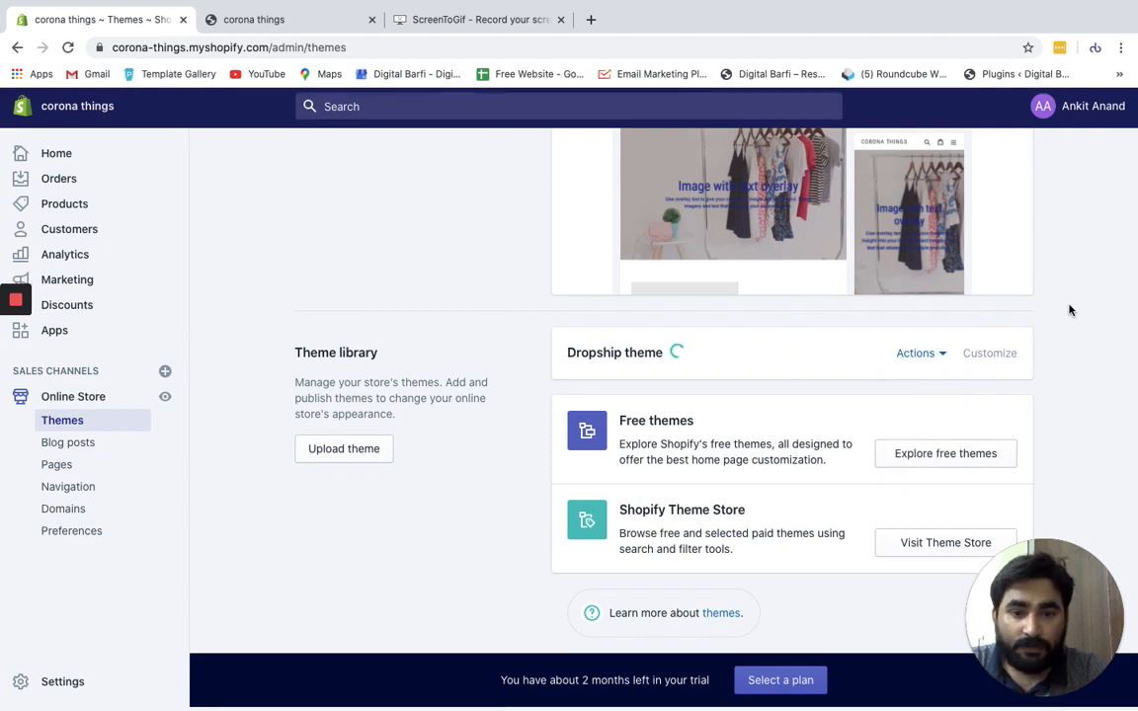
pyautogui.click(925, 466)
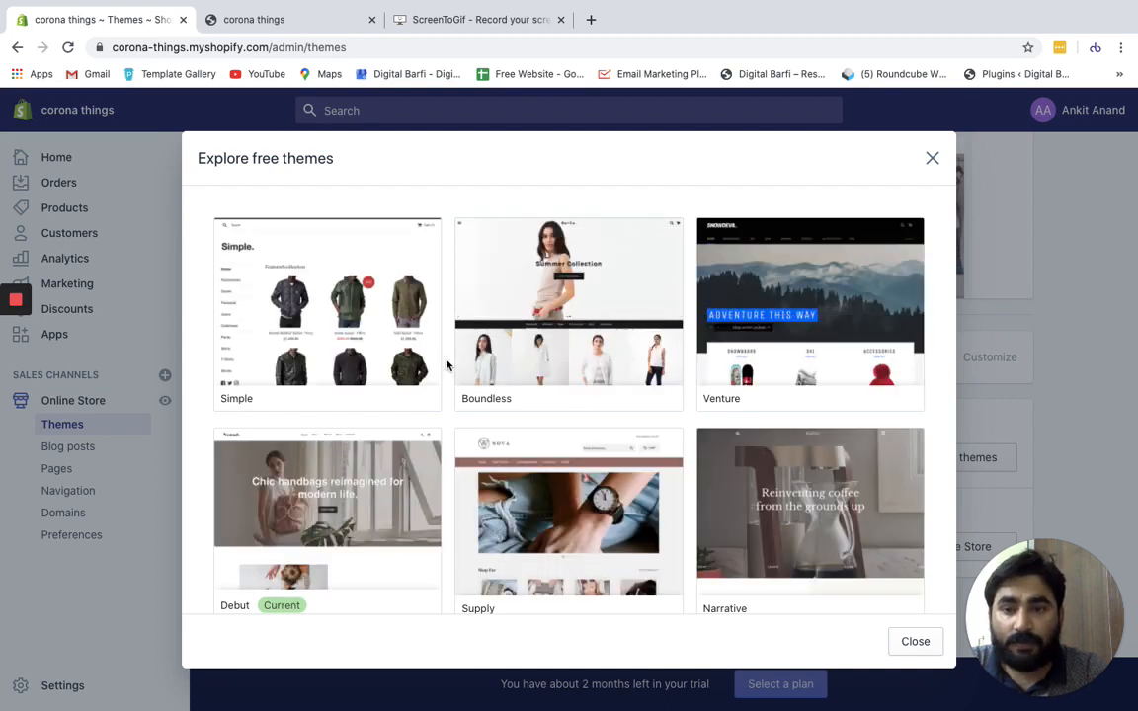
pyautogui.scroll(-5, 447, 365)
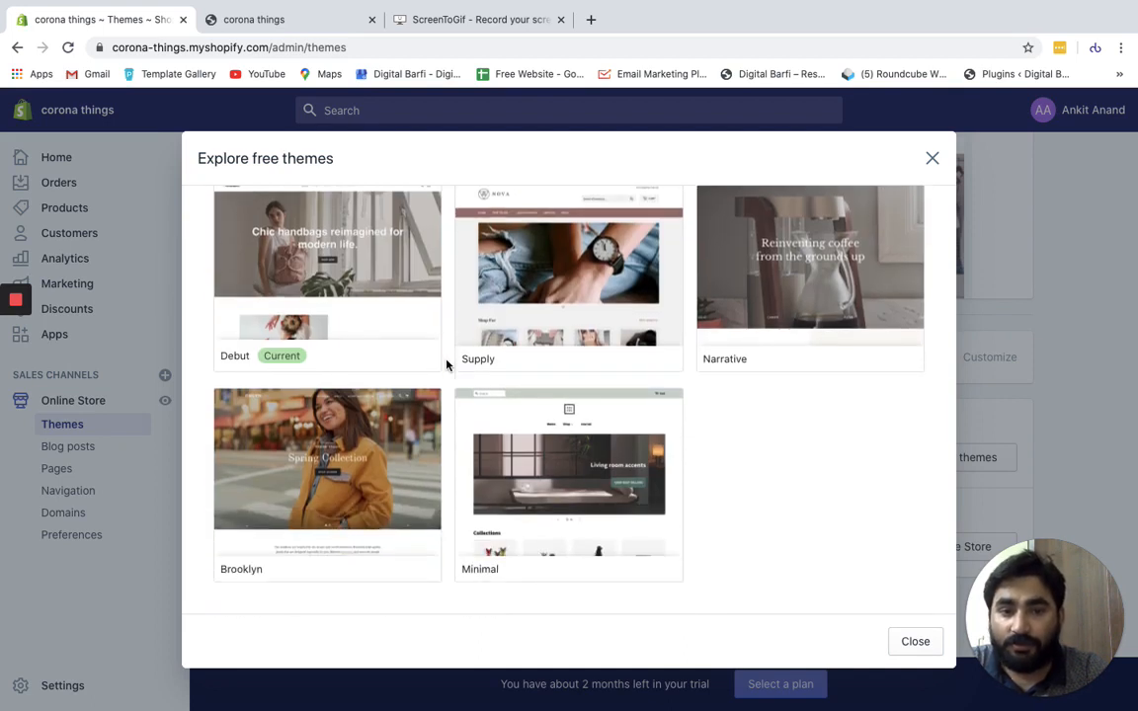
pyautogui.scroll(3, 446, 366)
pyautogui.scroll(-3, 446, 365)
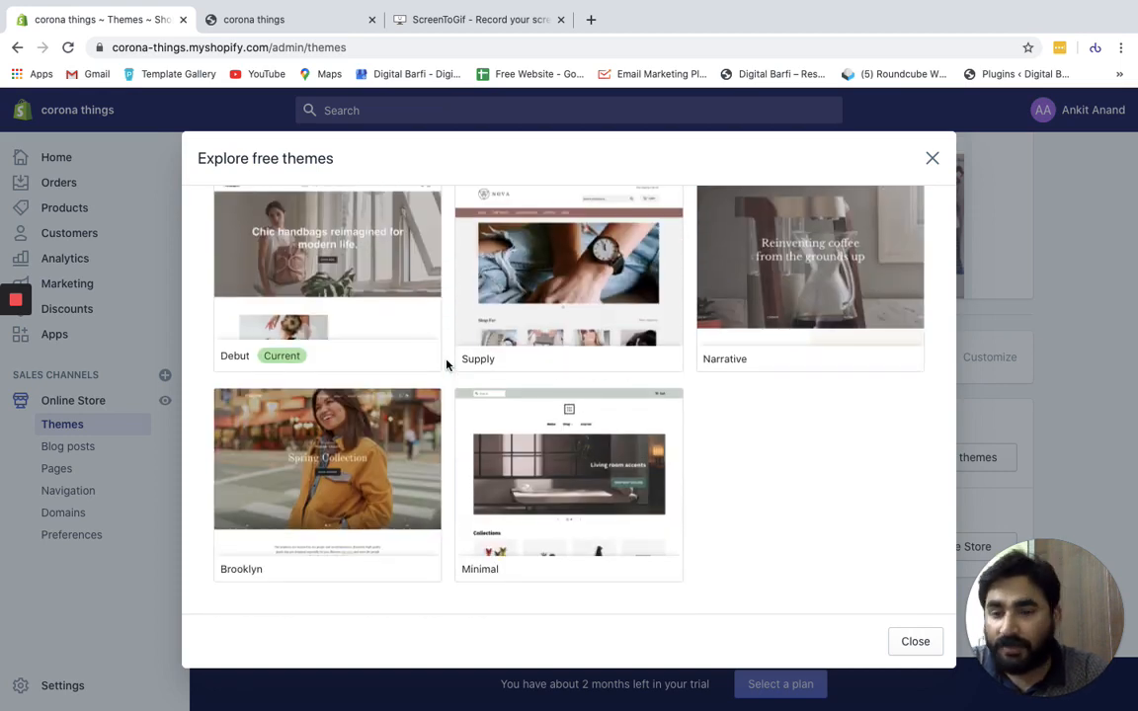
pyautogui.scroll(3, 447, 365)
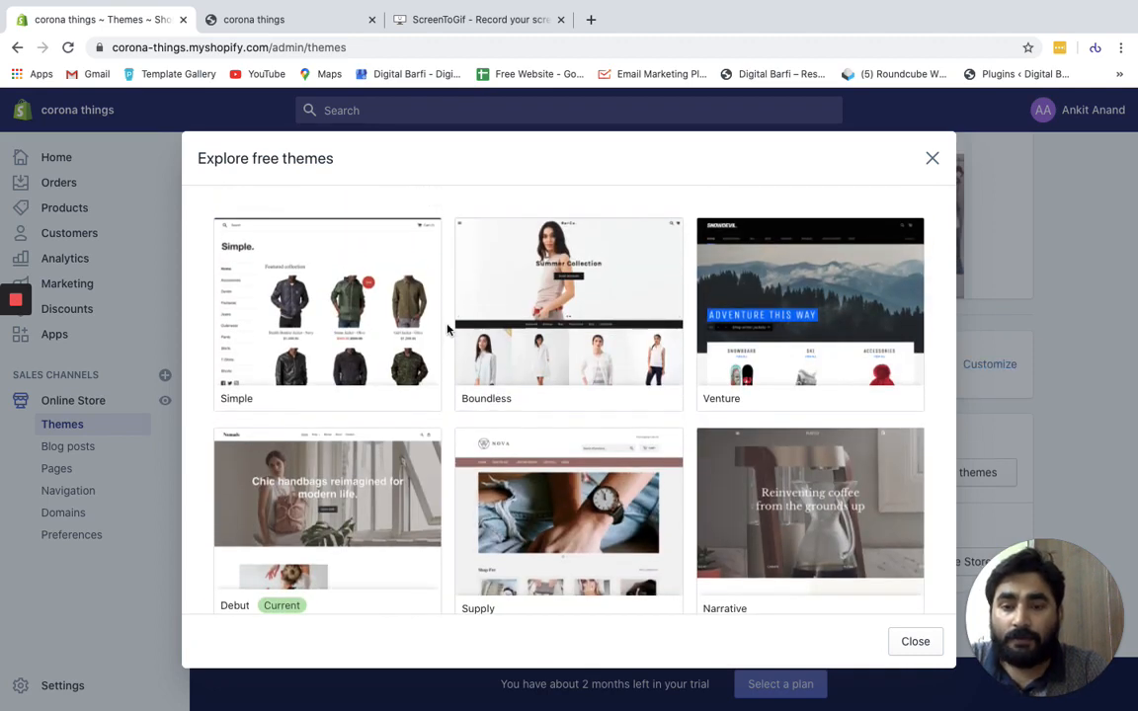
pyautogui.click(931, 163)
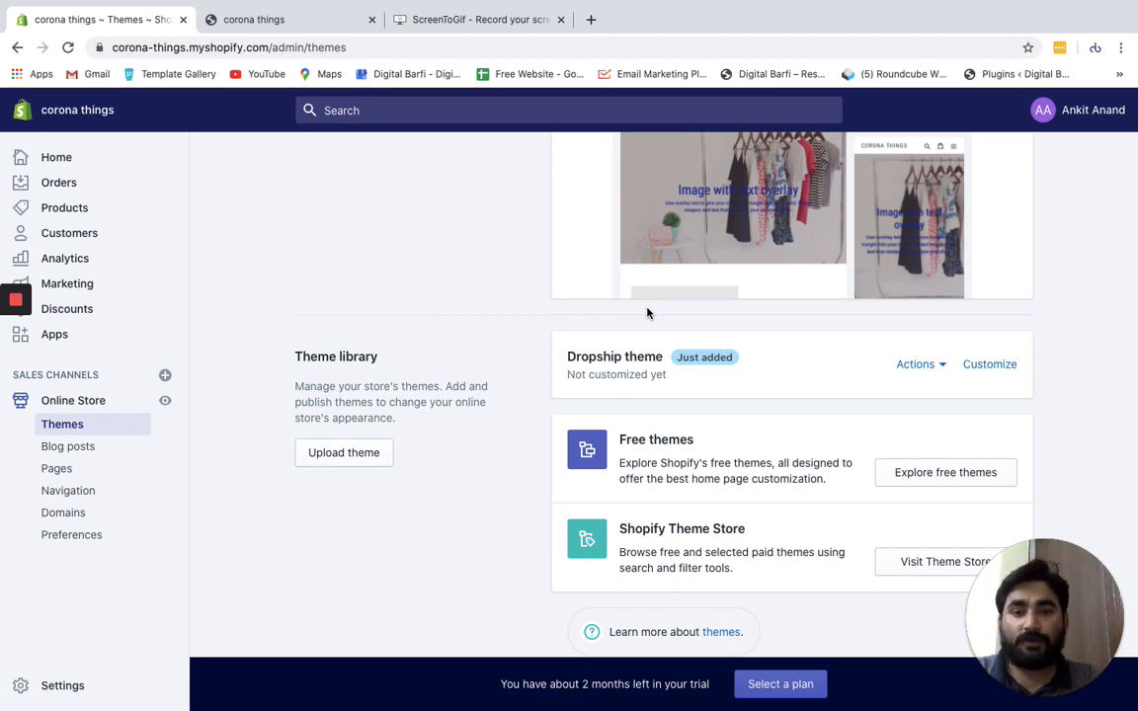
# Step: Review the Dropship theme's available actions, including Publish, and compare its library entry with the current Debut theme
pyautogui.scroll(-1, 647, 313)
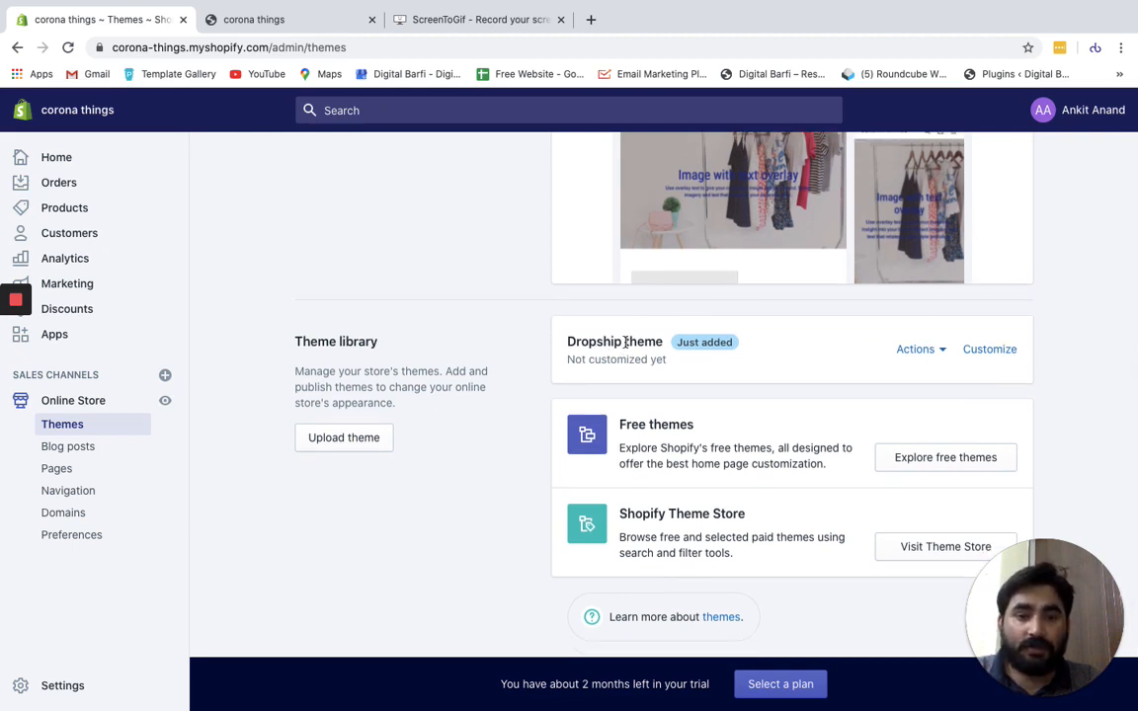
pyautogui.click(909, 351)
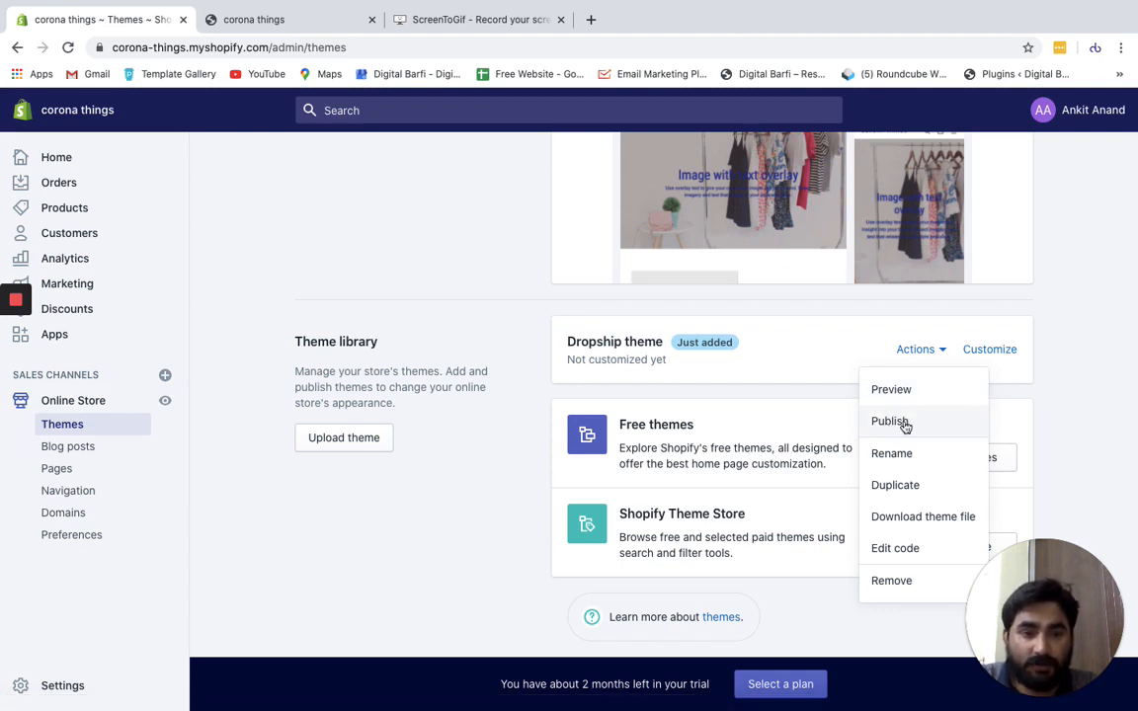
pyautogui.scroll(3, 741, 296)
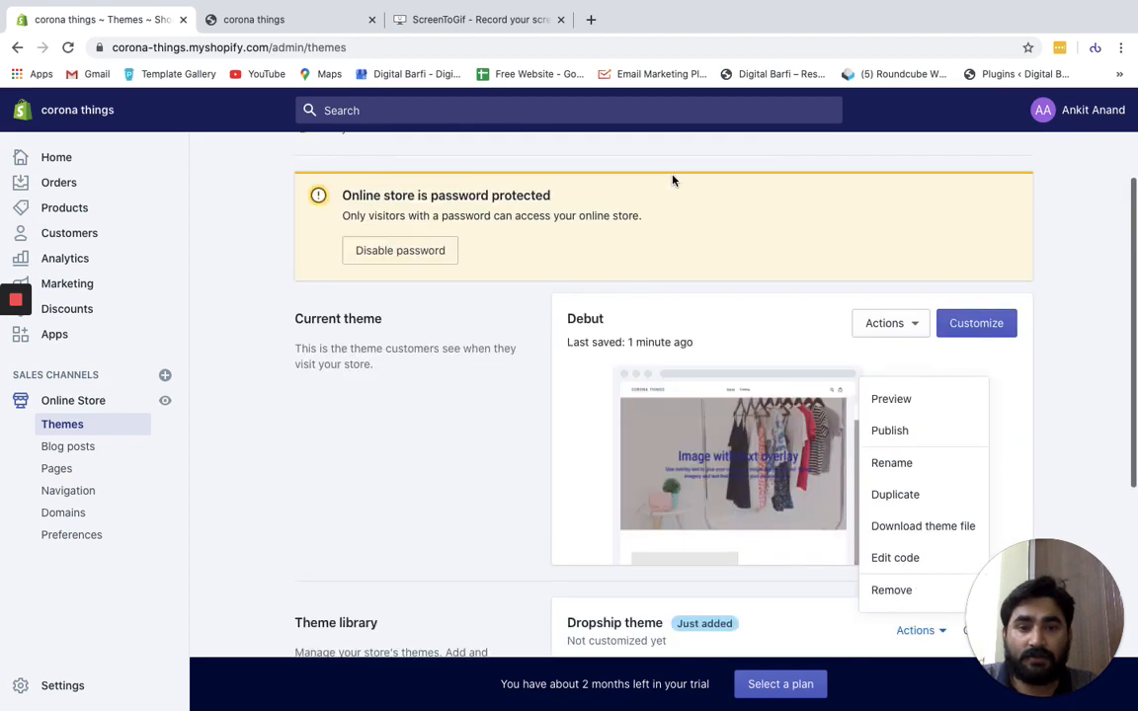
pyautogui.click(573, 318)
pyautogui.scroll(-3, 573, 321)
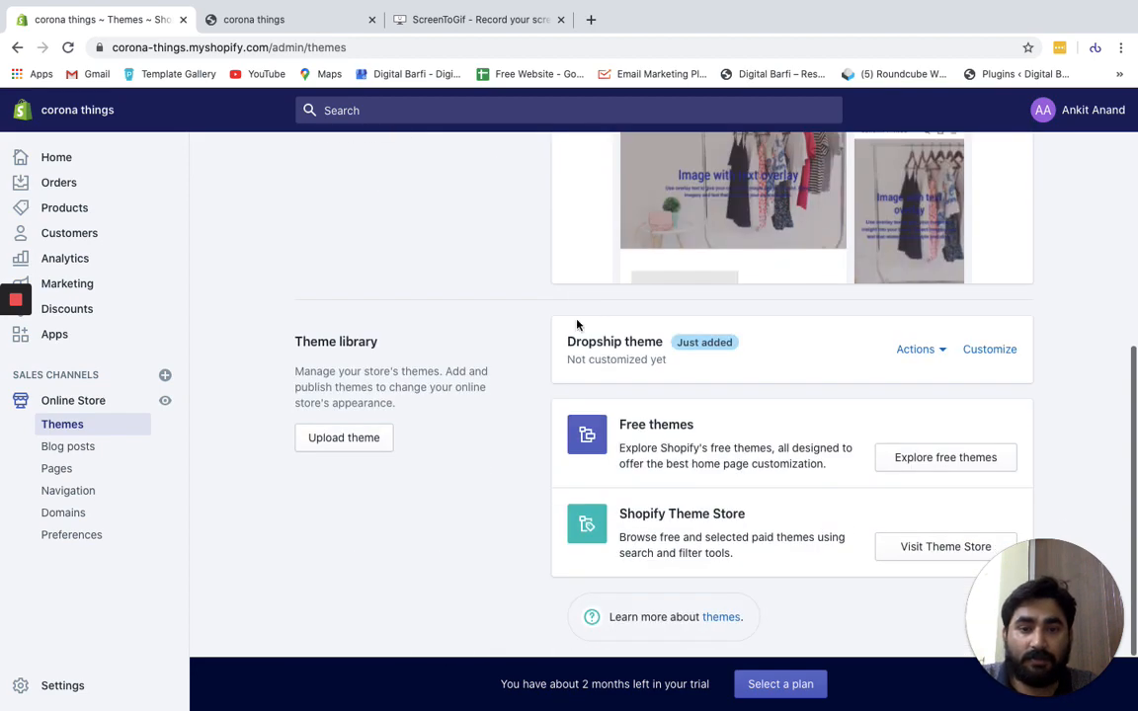
pyautogui.tripleClick(614, 341)
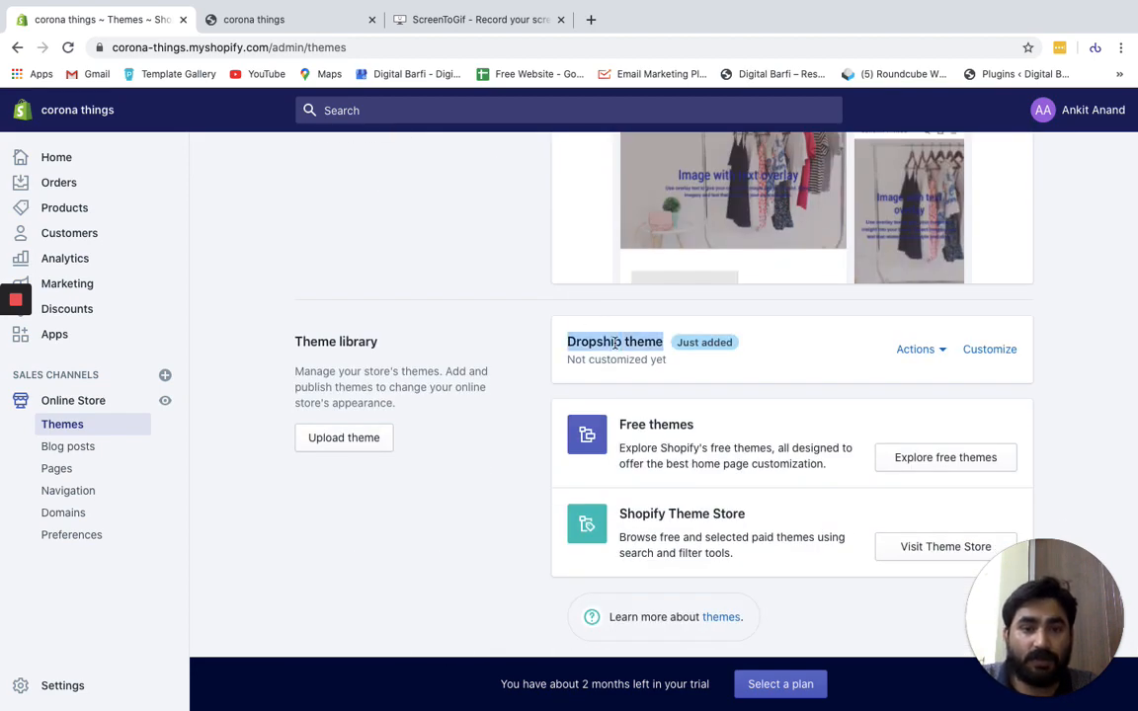
# Step: Open the Dropship theme in the theme editor and look through its theme settings and home page sections
pyautogui.click(993, 351)
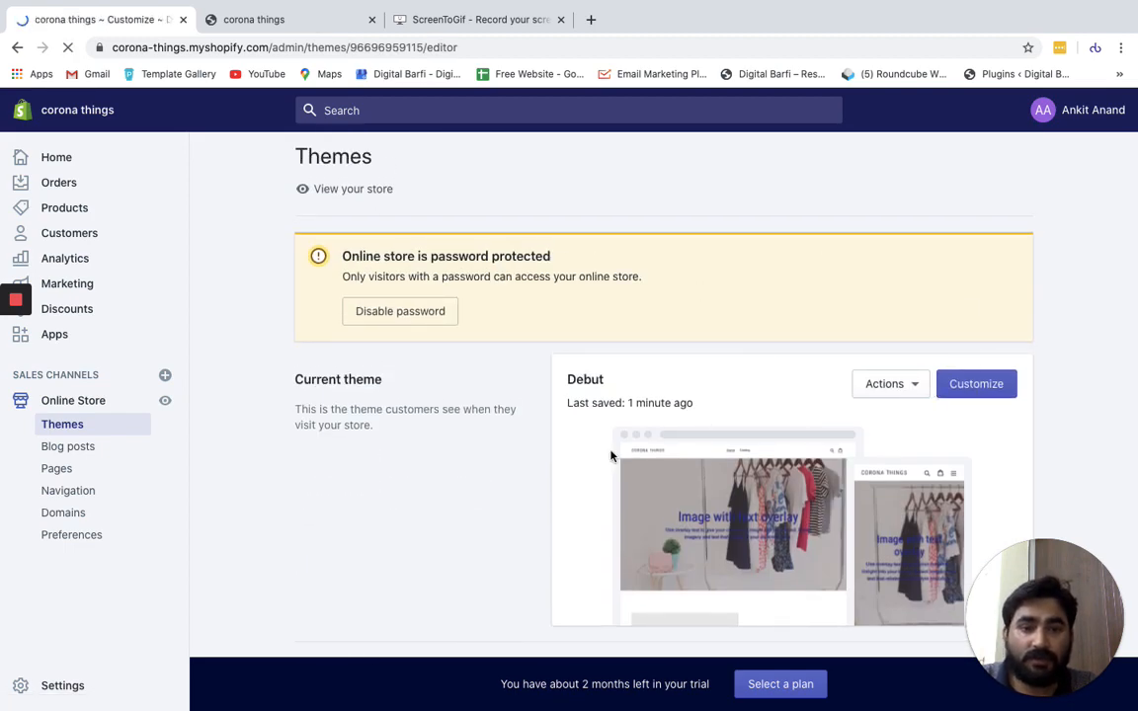
pyautogui.scroll(-4, 553, 429)
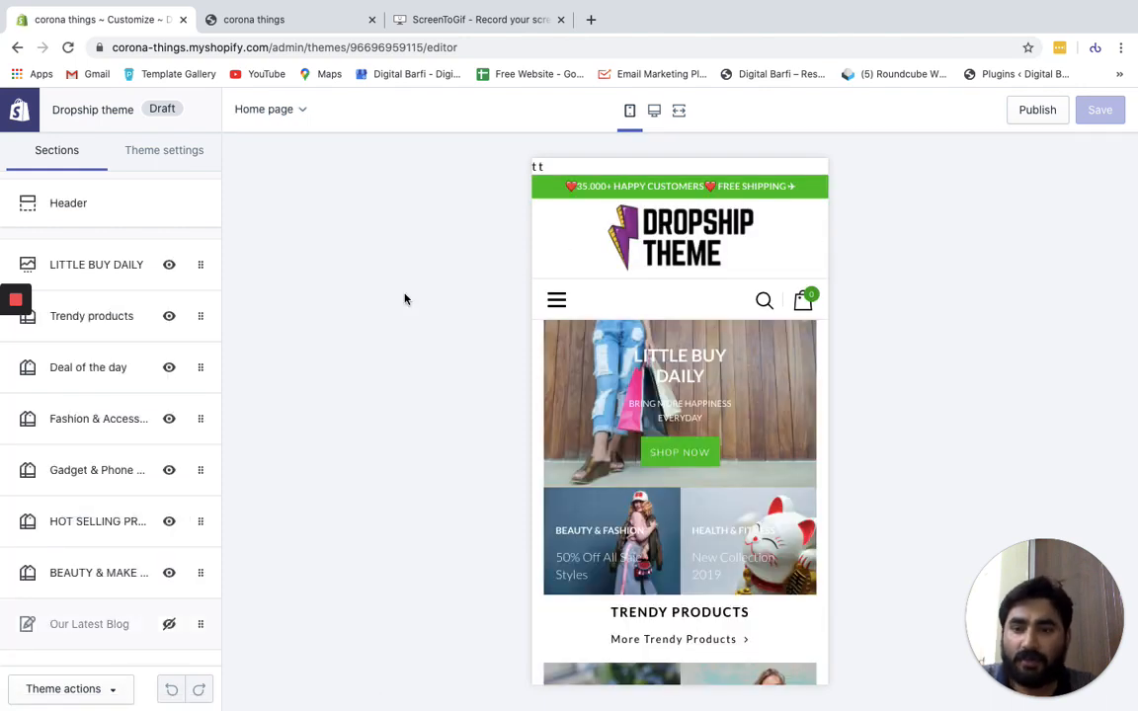
pyautogui.click(187, 154)
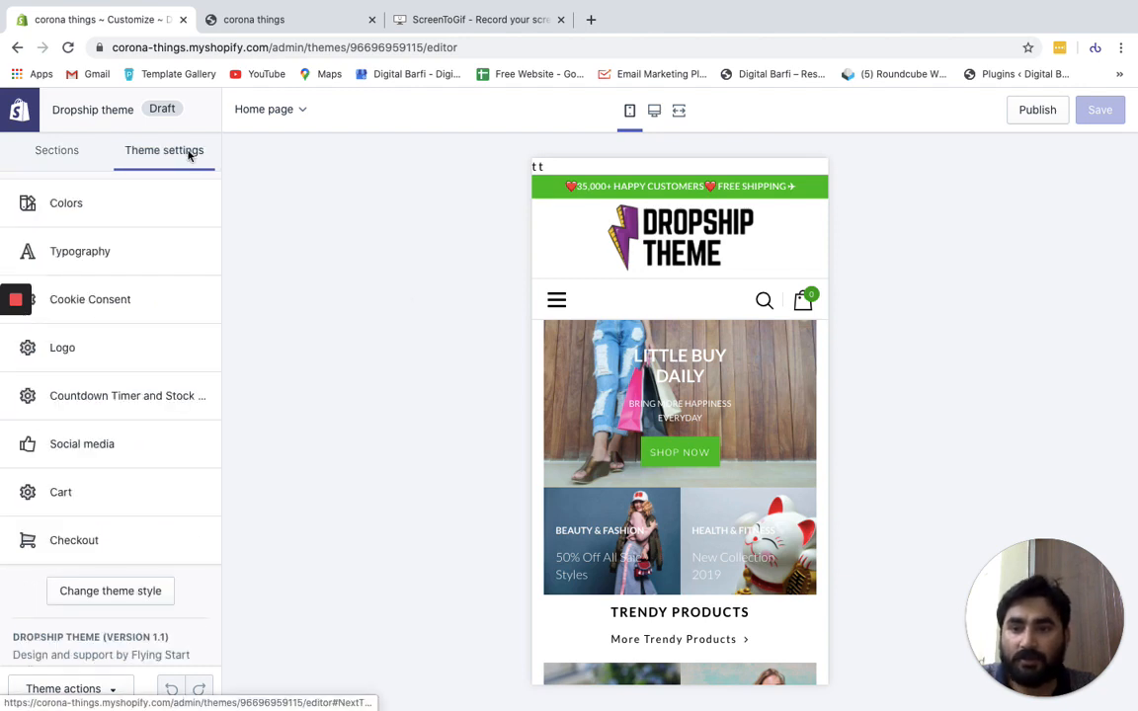
pyautogui.click(82, 153)
pyautogui.scroll(-3, 109, 460)
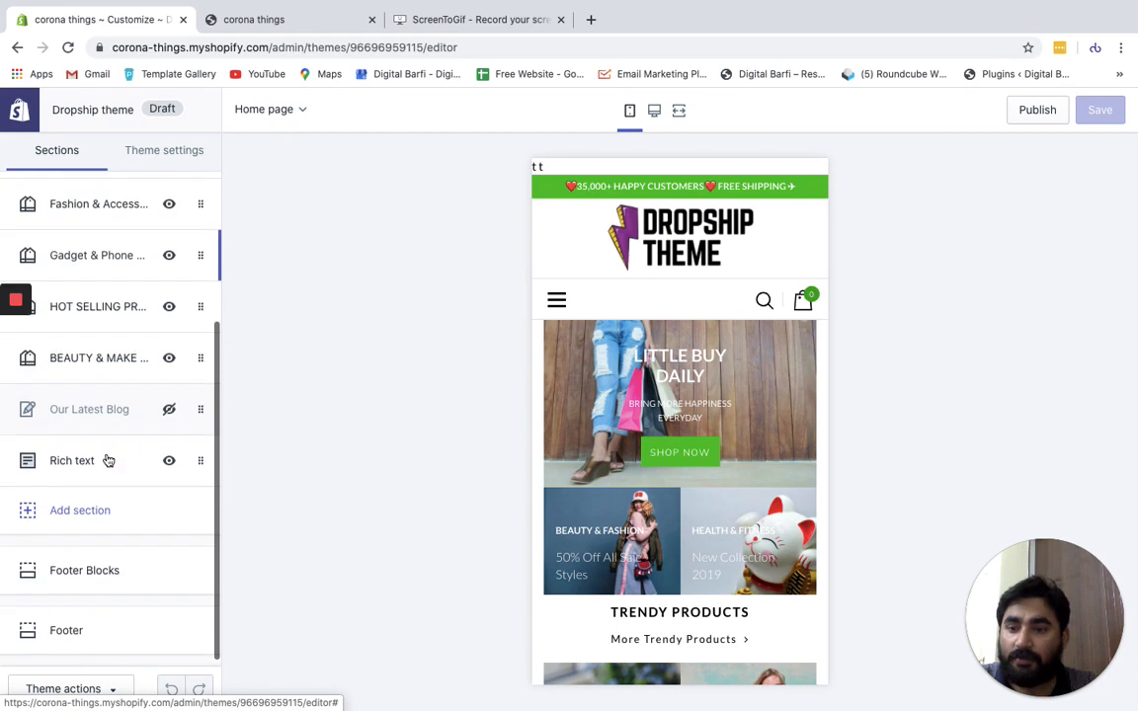
pyautogui.scroll(3, 109, 461)
# Step: Examine the Dropship theme's home page preview down to the footer, including the Trendy Products section
pyautogui.scroll(-5, 632, 375)
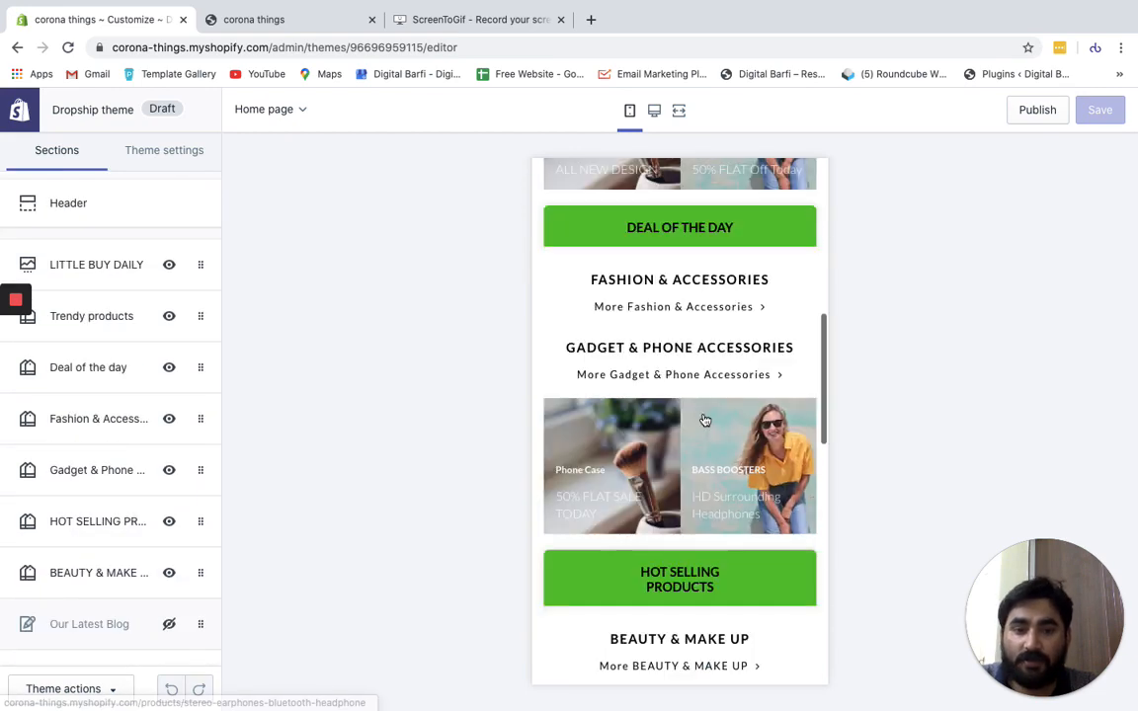
pyautogui.scroll(-6, 705, 421)
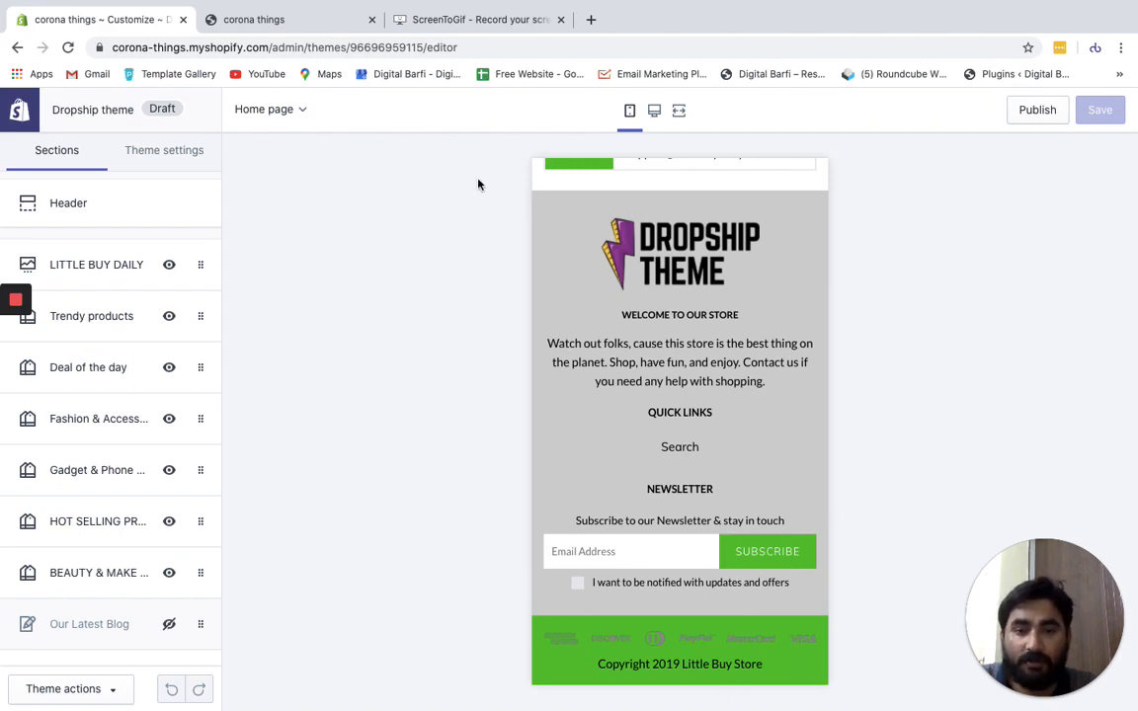
pyautogui.scroll(10, 692, 385)
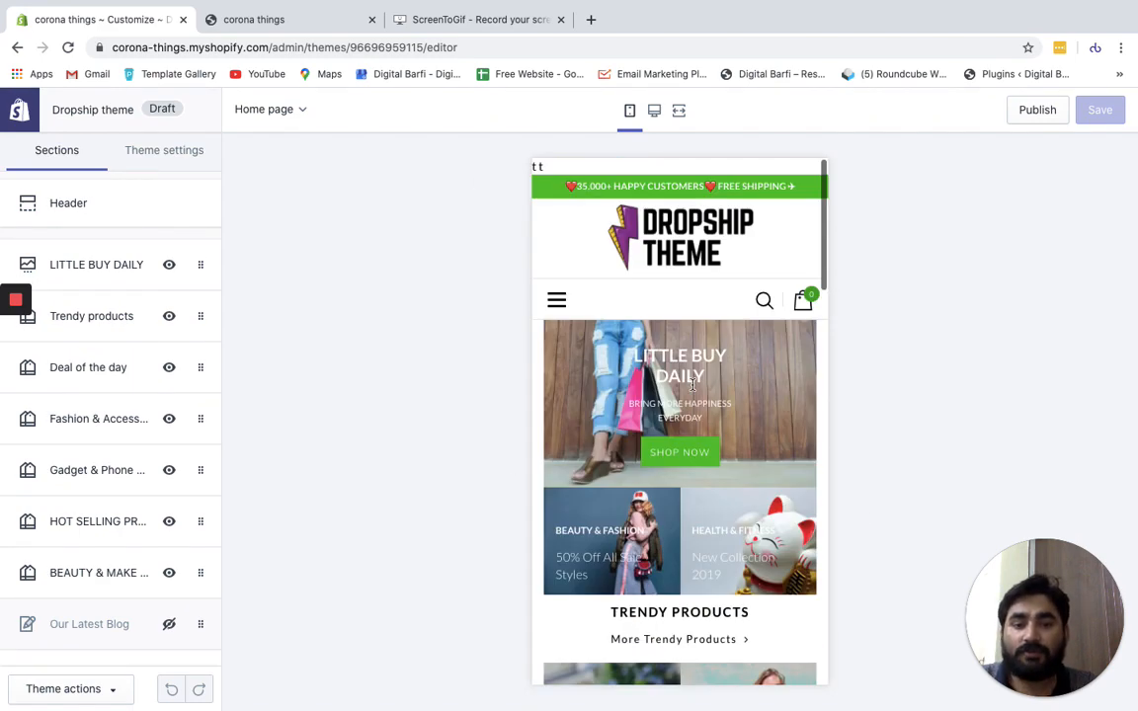
pyautogui.scroll(-5, 692, 390)
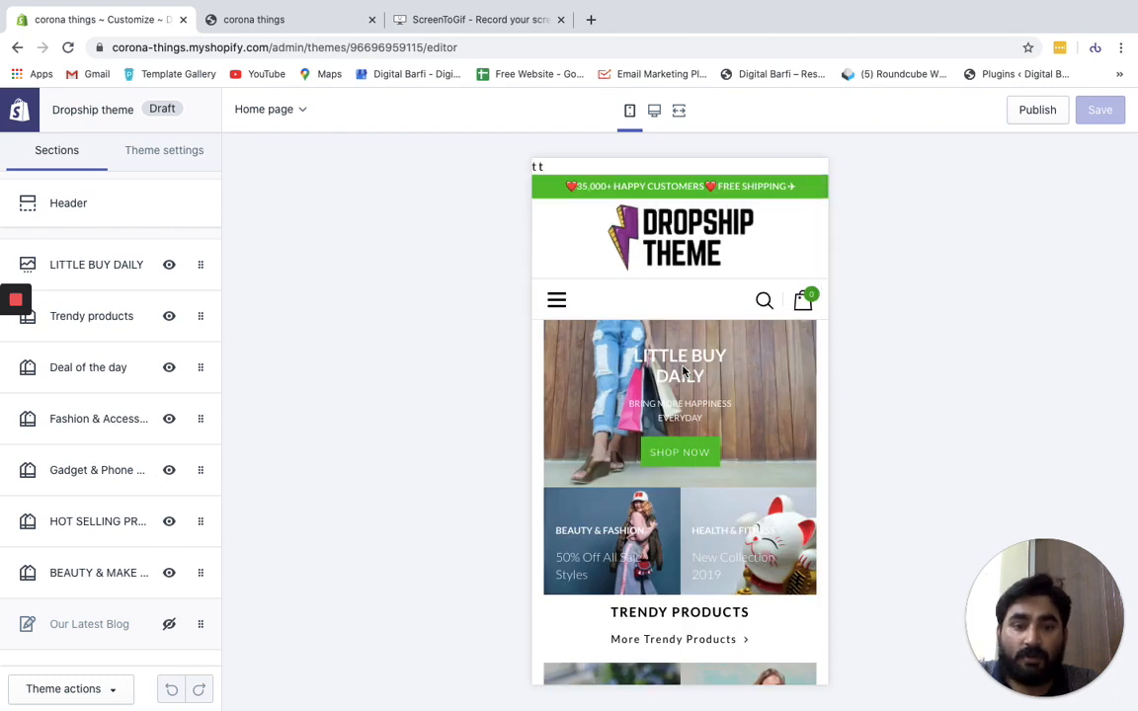
pyautogui.scroll(-5, 683, 371)
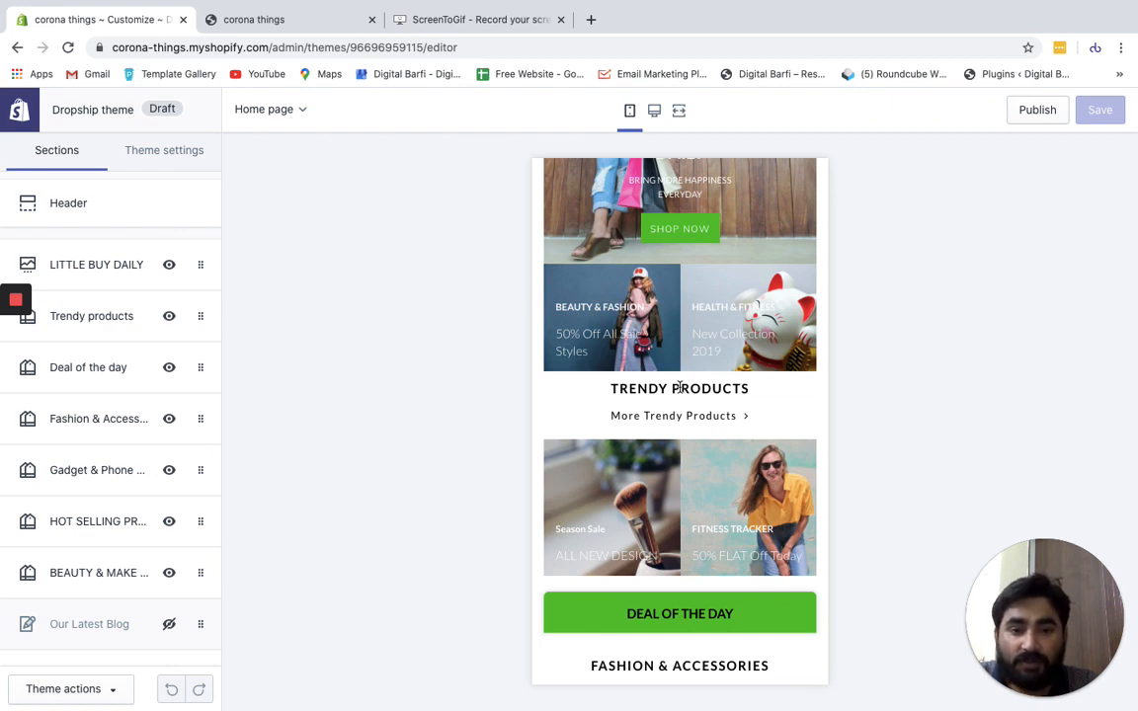
pyautogui.tripleClick(680, 388)
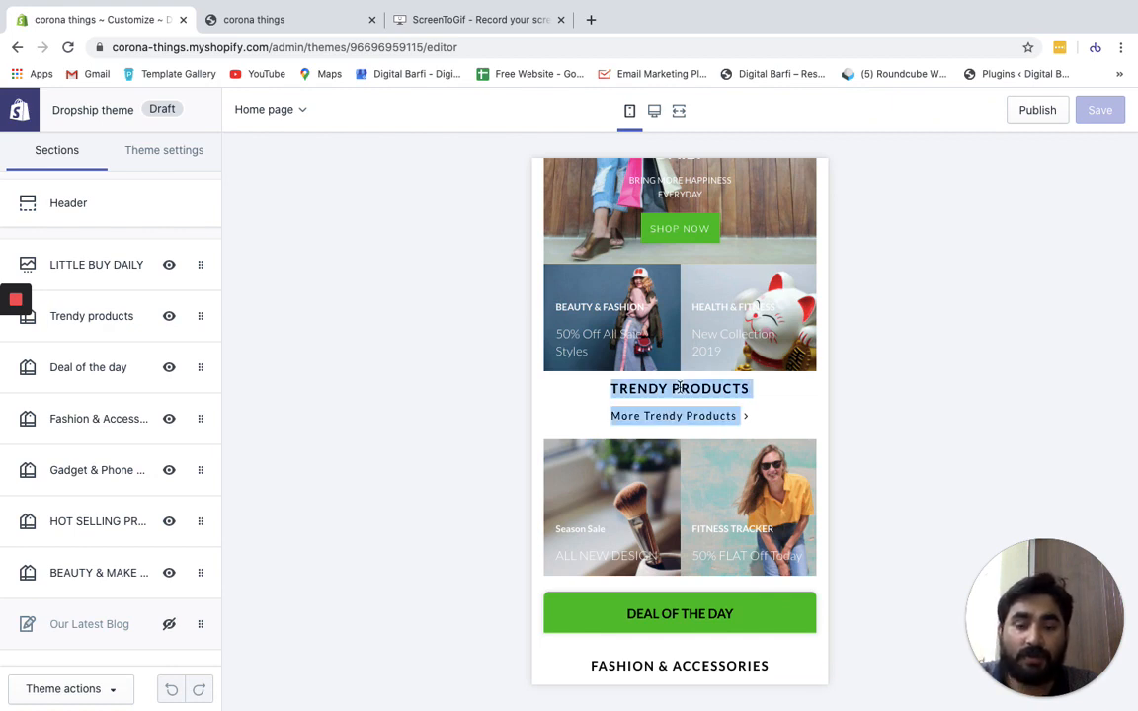
pyautogui.click(680, 388)
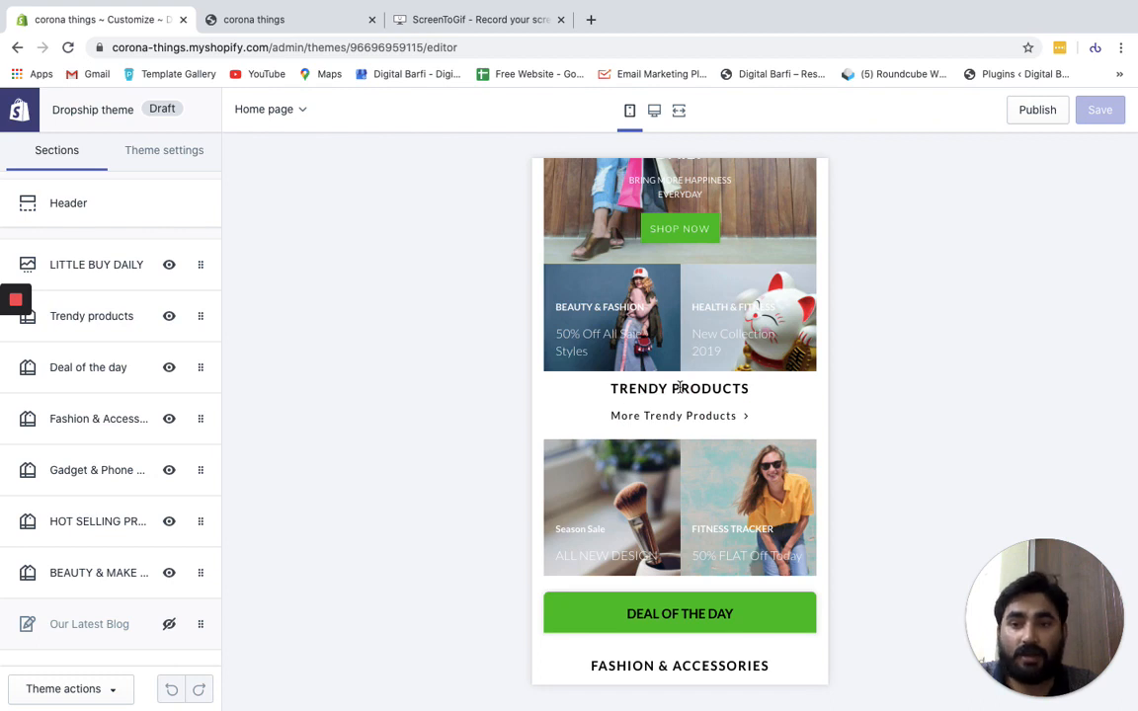